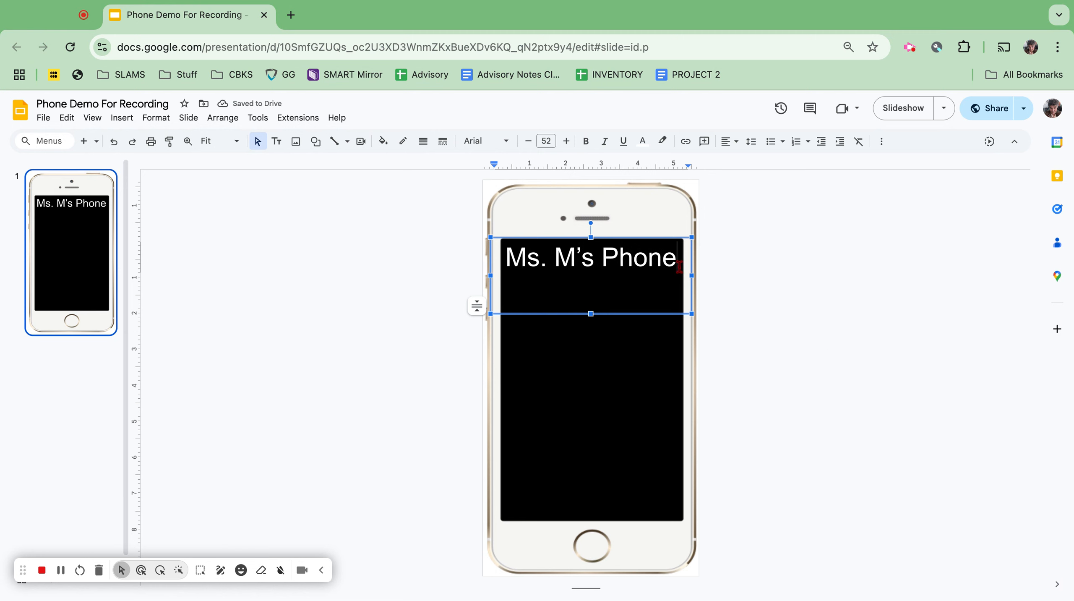
# - Set the title text at the top of the phone screen to the Anton font and color it purple
pyautogui.hotkey('alt', 'shift', 'Left')
pyautogui.hotkey('alt', 'shift', 'Left')
pyautogui.hotkey('alt', 'shift', 'Left')
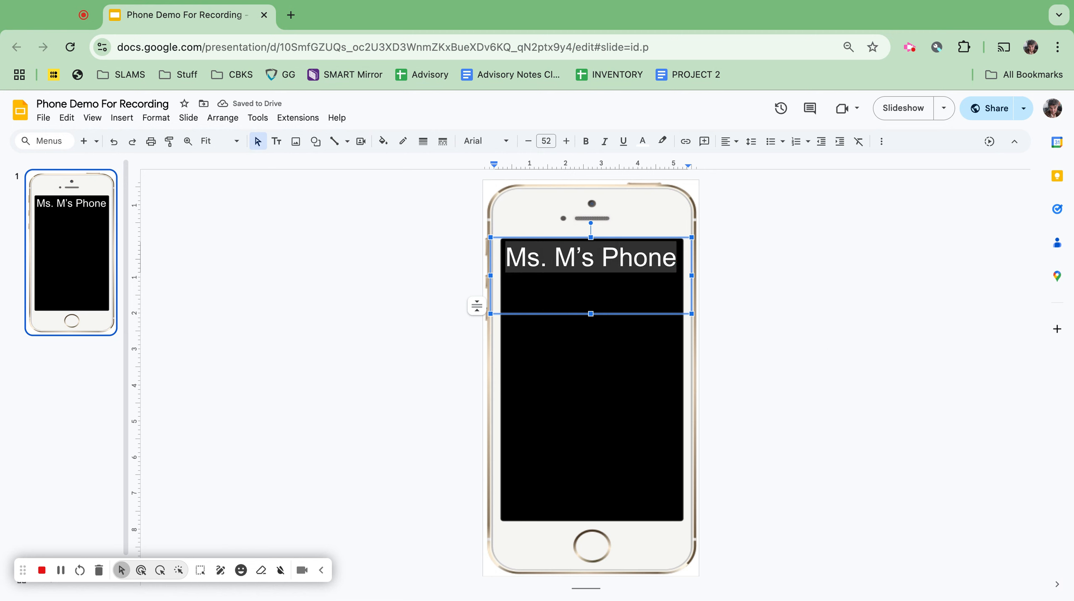
pyautogui.click(488, 143)
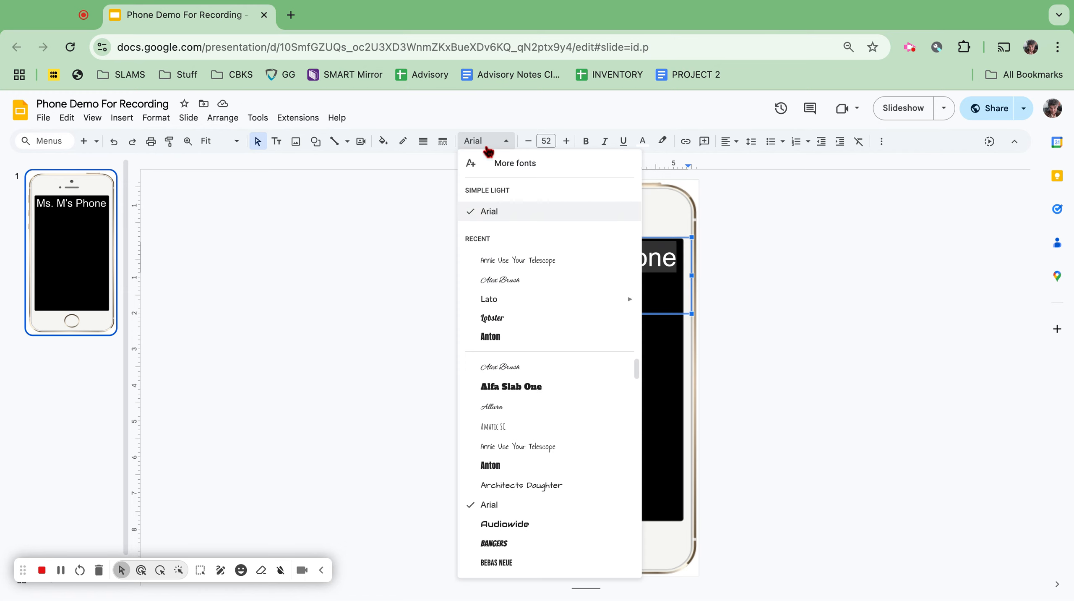
pyautogui.click(514, 338)
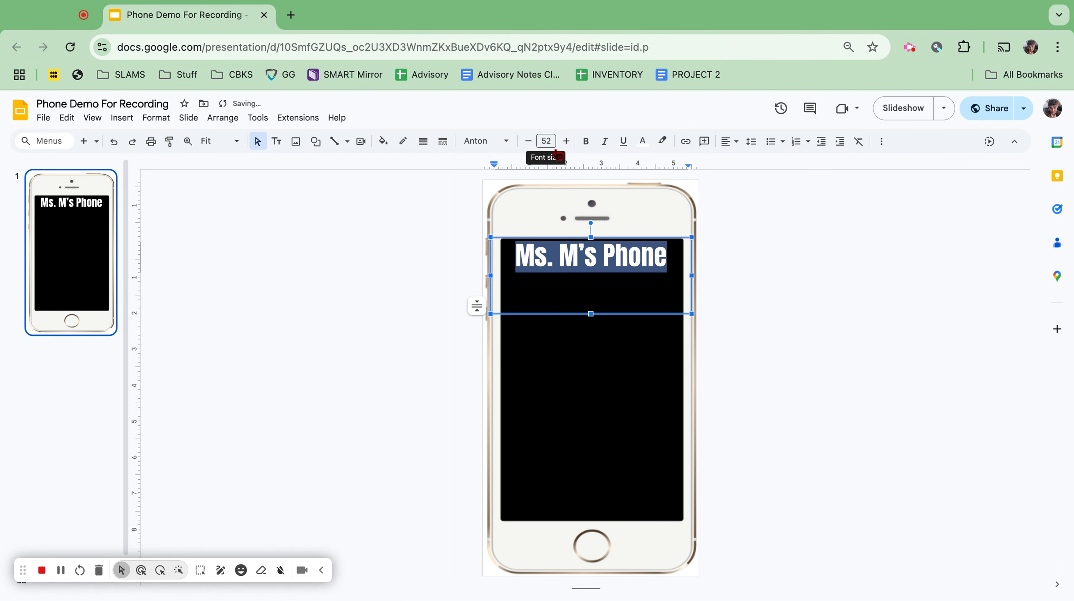
pyautogui.click(643, 145)
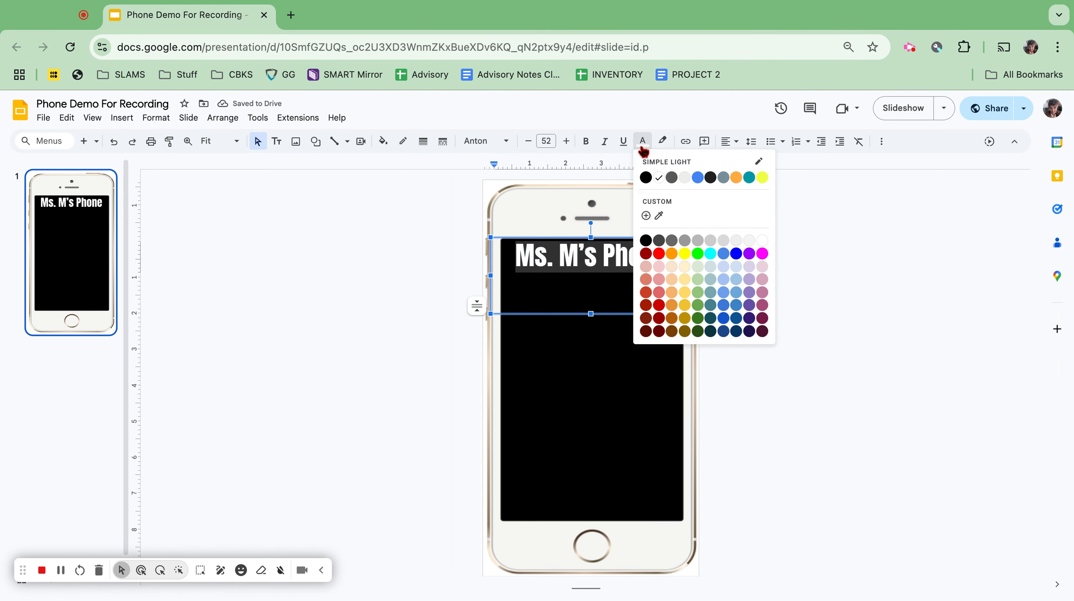
pyautogui.click(749, 254)
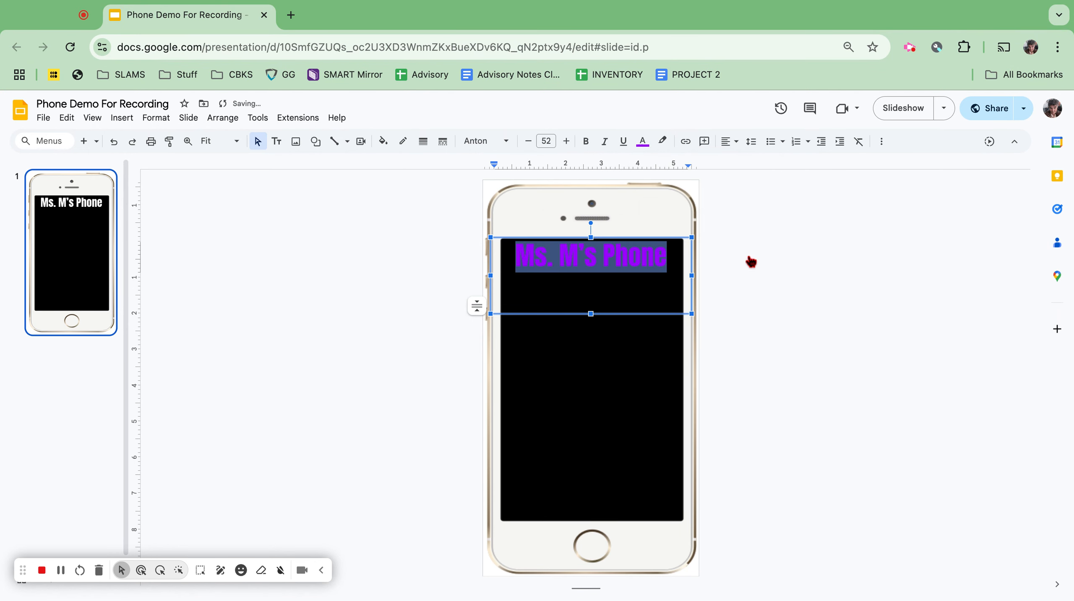
pyautogui.click(766, 315)
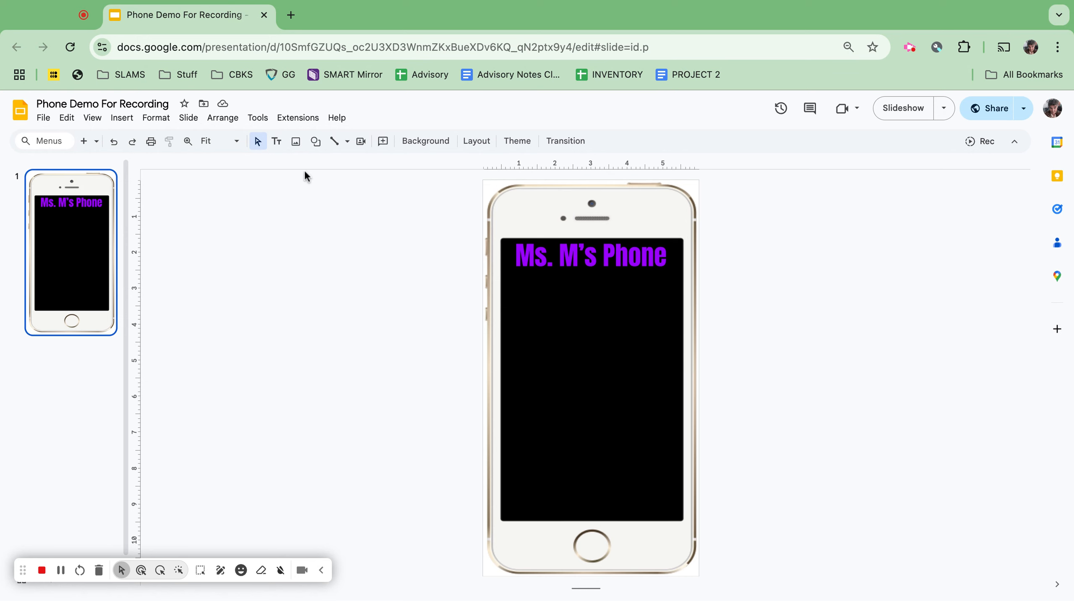
# - Search the web for "dragon" images to insert into the slide
pyautogui.click(297, 143)
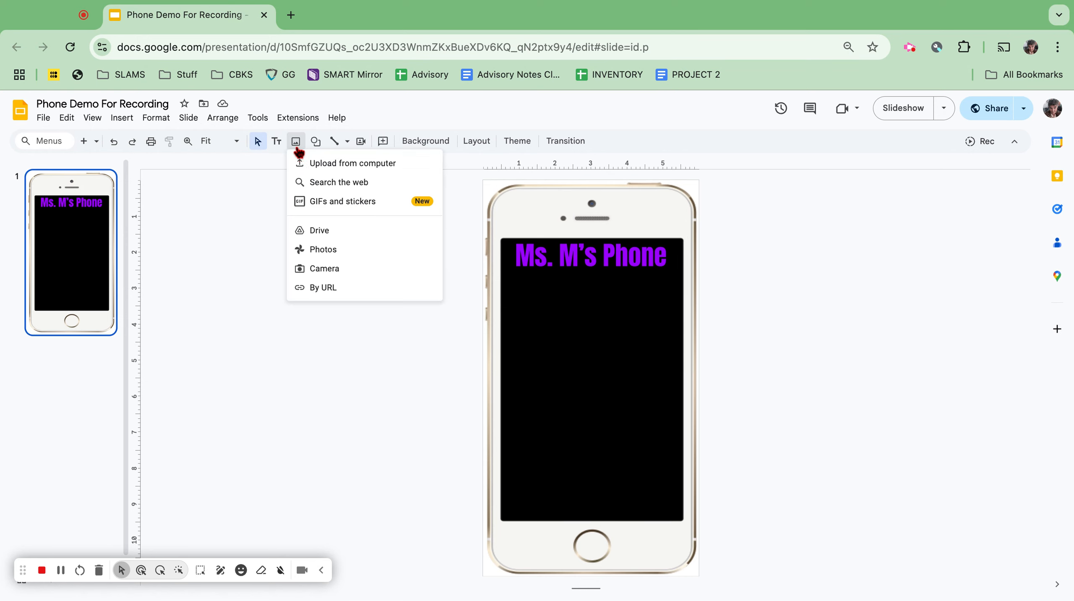
pyautogui.click(339, 182)
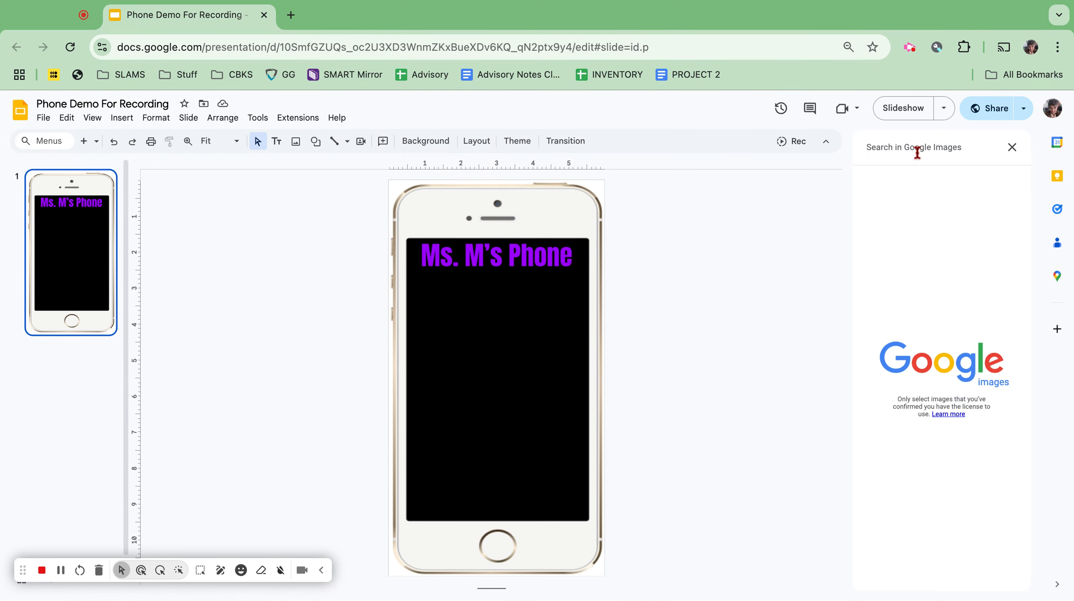
pyautogui.write('drago')
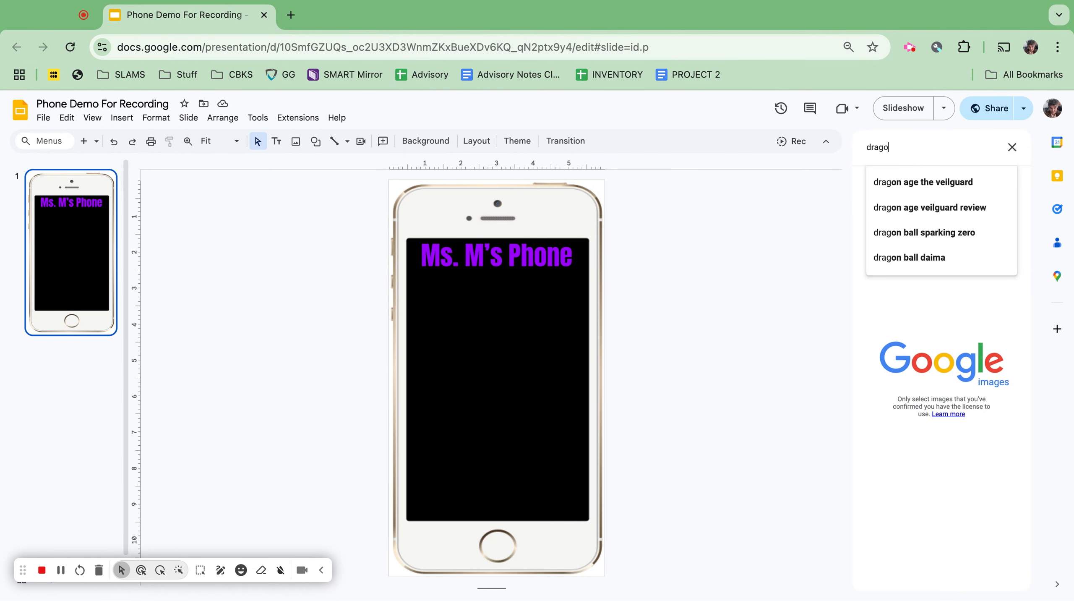
pyautogui.write('n')
pyautogui.press('Return')
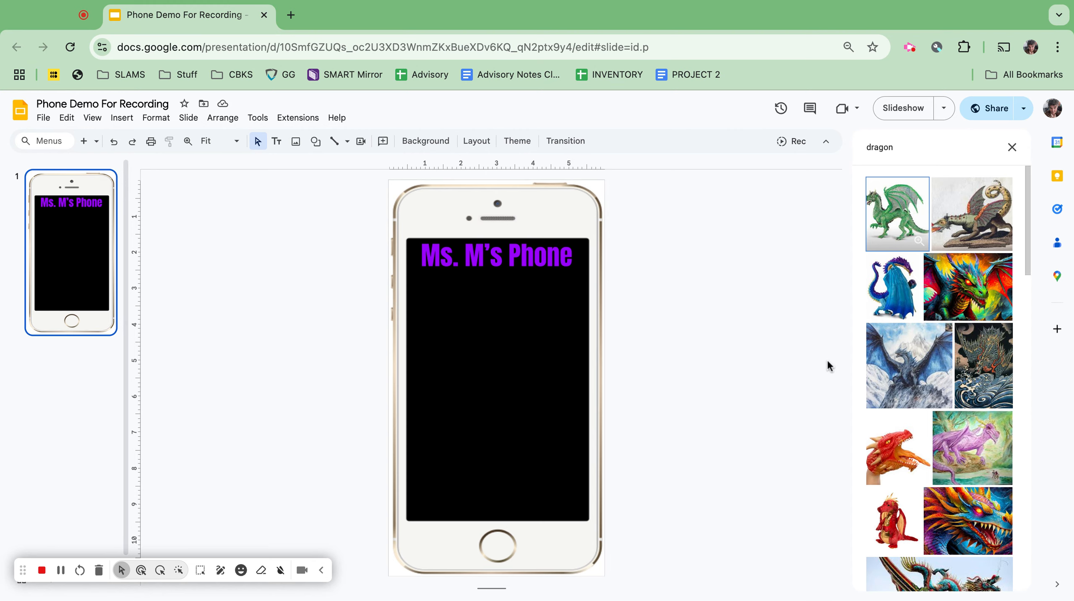
# - Browse the dragon results and insert the multicolored dragon head with orange spikes and open jaws into the slide
pyautogui.scroll(-6, 887, 425)
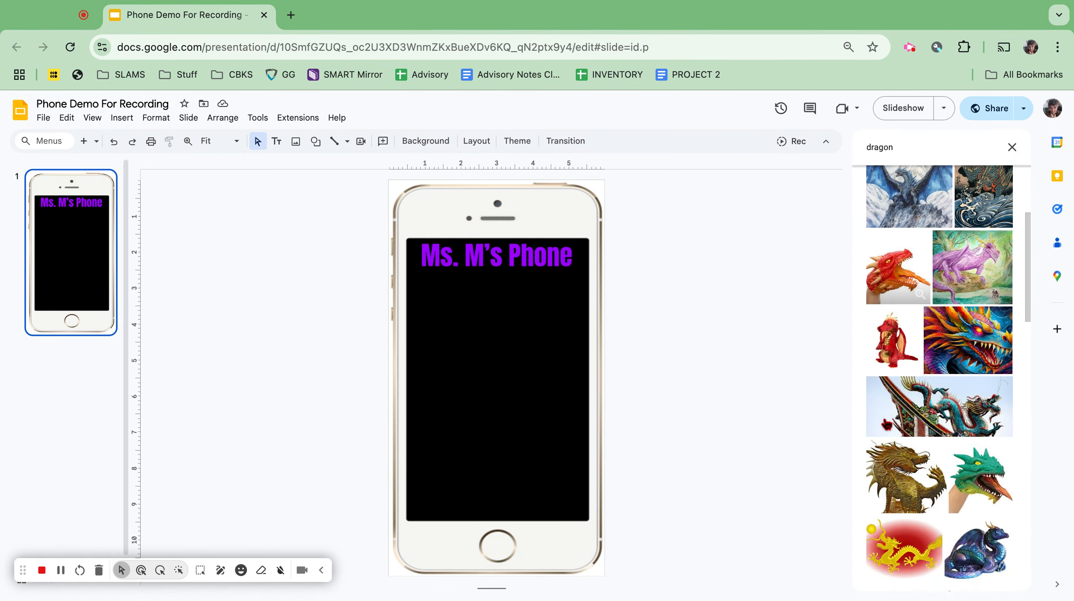
pyautogui.scroll(-9, 904, 400)
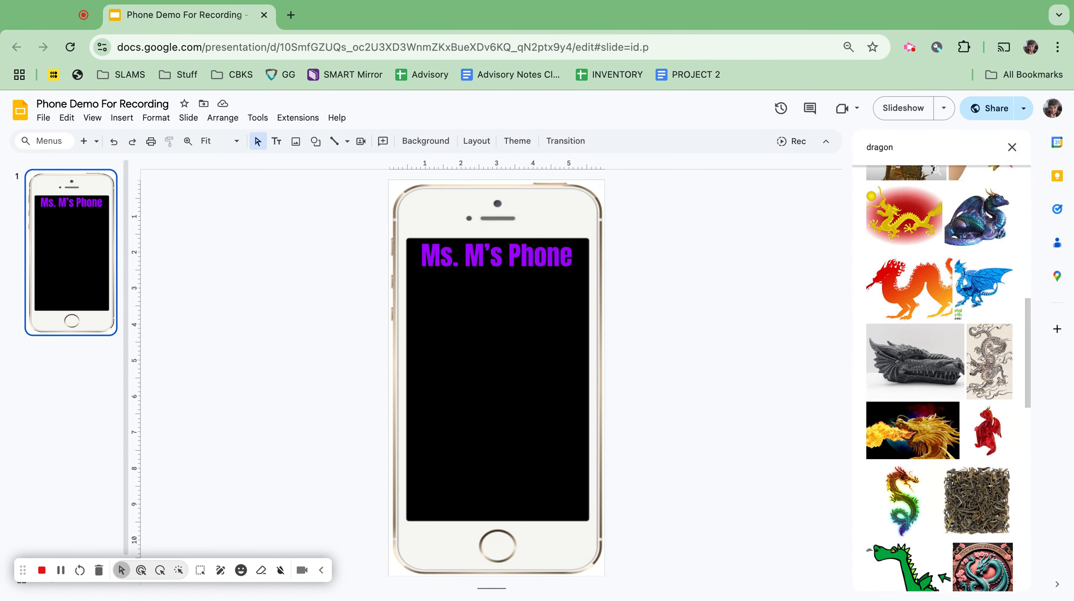
pyautogui.scroll(-6, 924, 379)
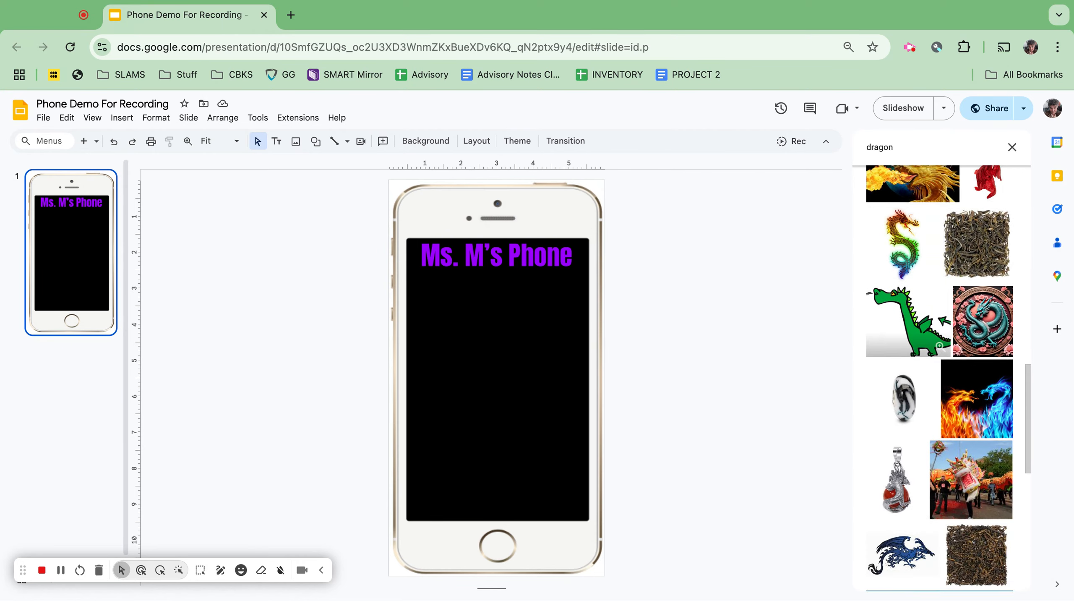
pyautogui.scroll(-20, 924, 379)
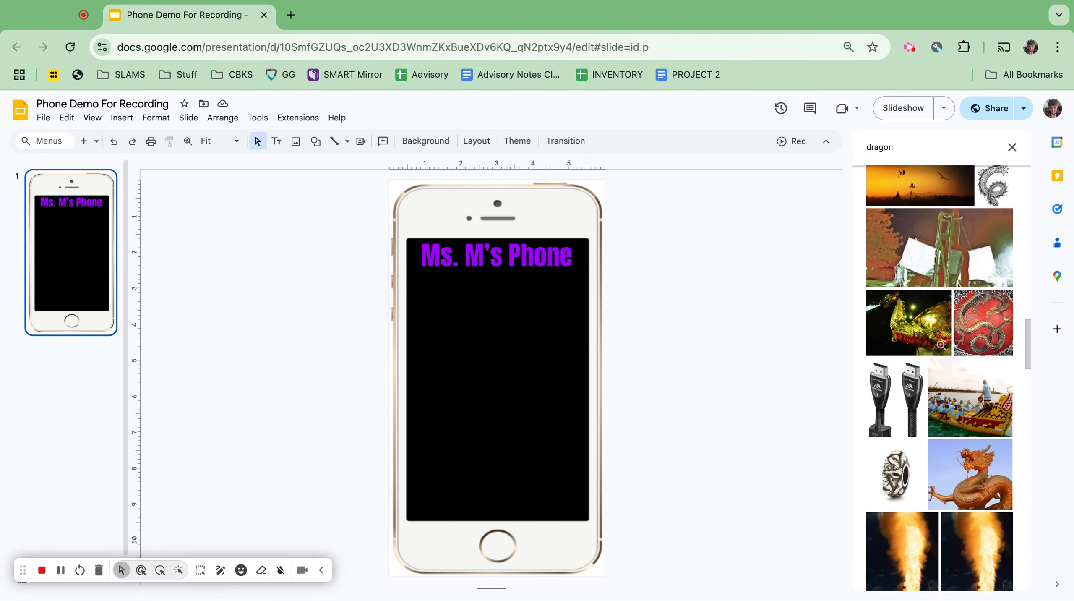
pyautogui.scroll(-15, 939, 379)
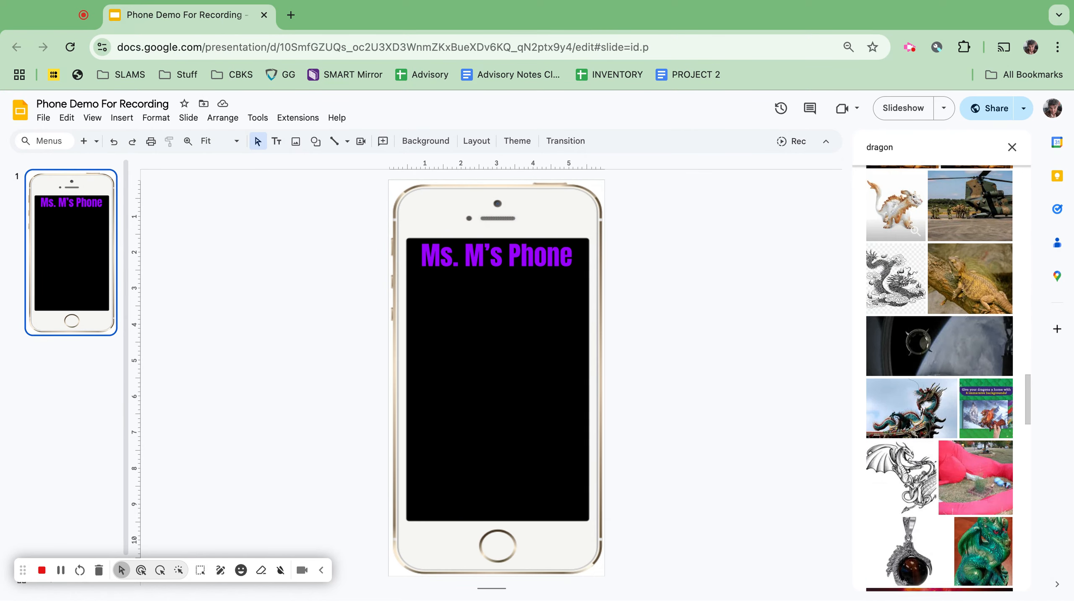
pyautogui.scroll(-2, 967, 336)
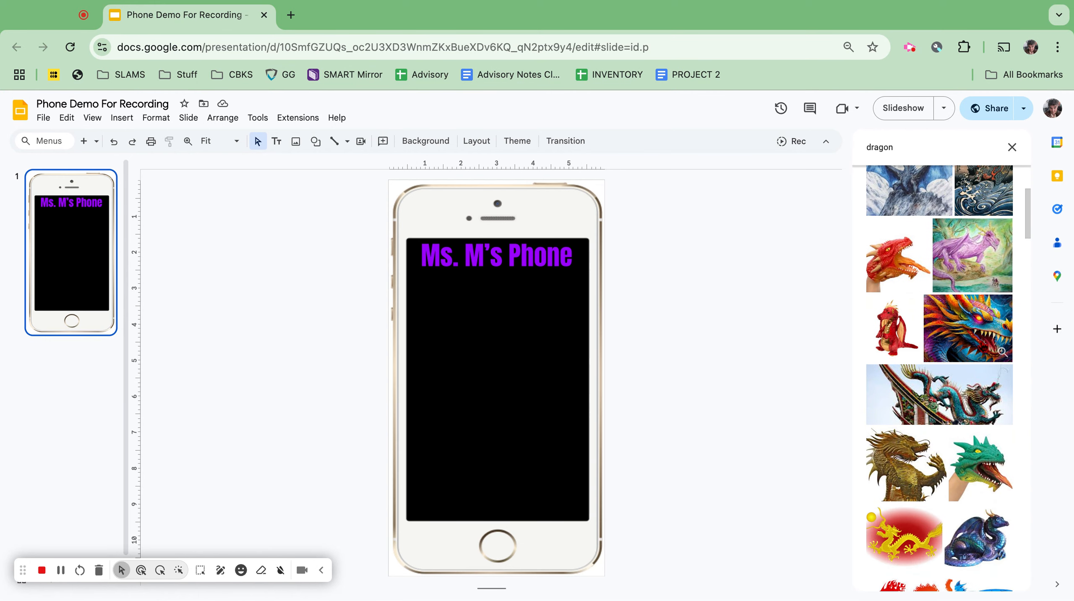
pyautogui.click(967, 328)
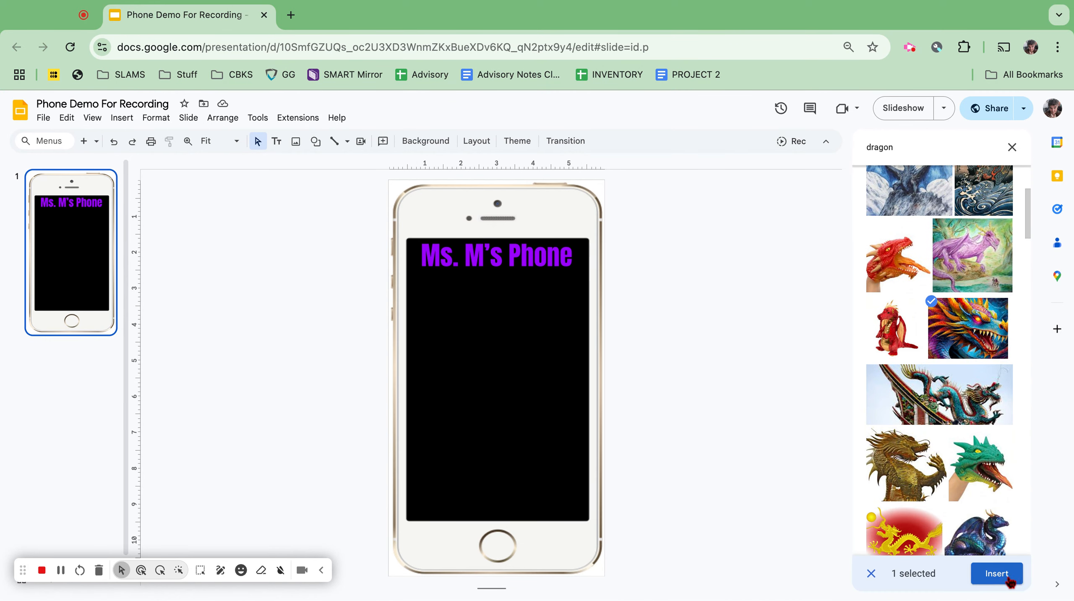
pyautogui.click(1009, 582)
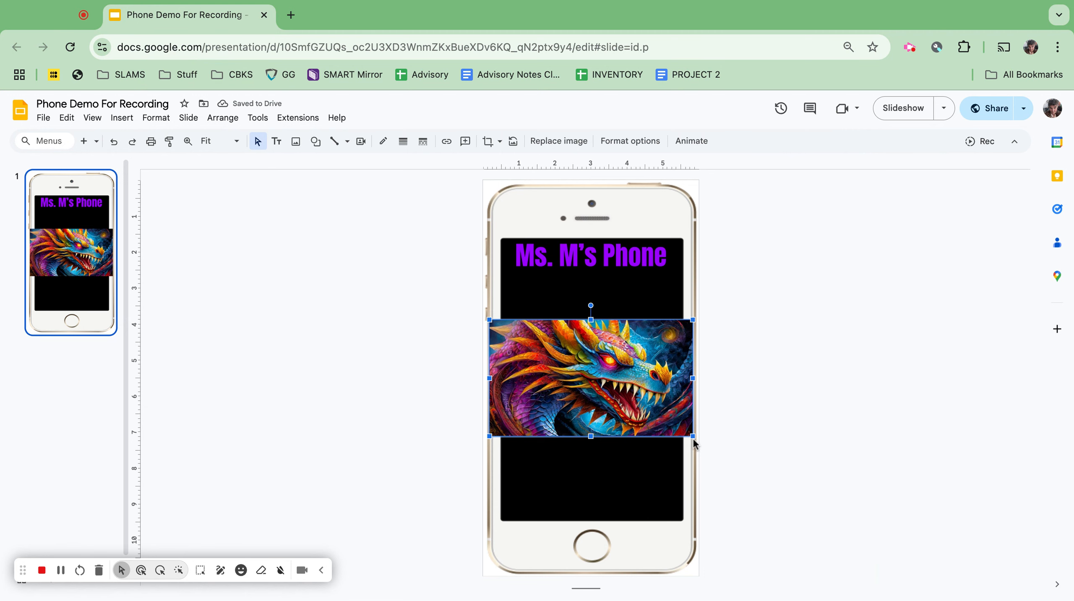
# - Shrink the dragon image to fit within the black phone screen and center it directly beneath the title
pyautogui.moveTo(694, 440); pyautogui.dragTo(672, 426)
pyautogui.moveTo(586, 390); pyautogui.dragTo(583, 390)
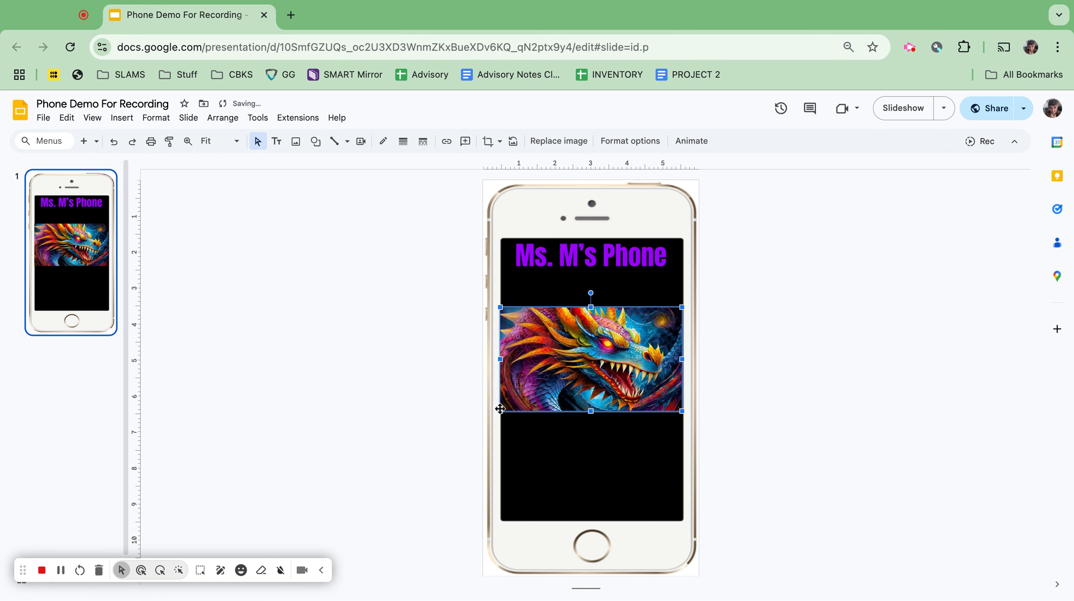
pyautogui.moveTo(500, 409); pyautogui.dragTo(509, 406)
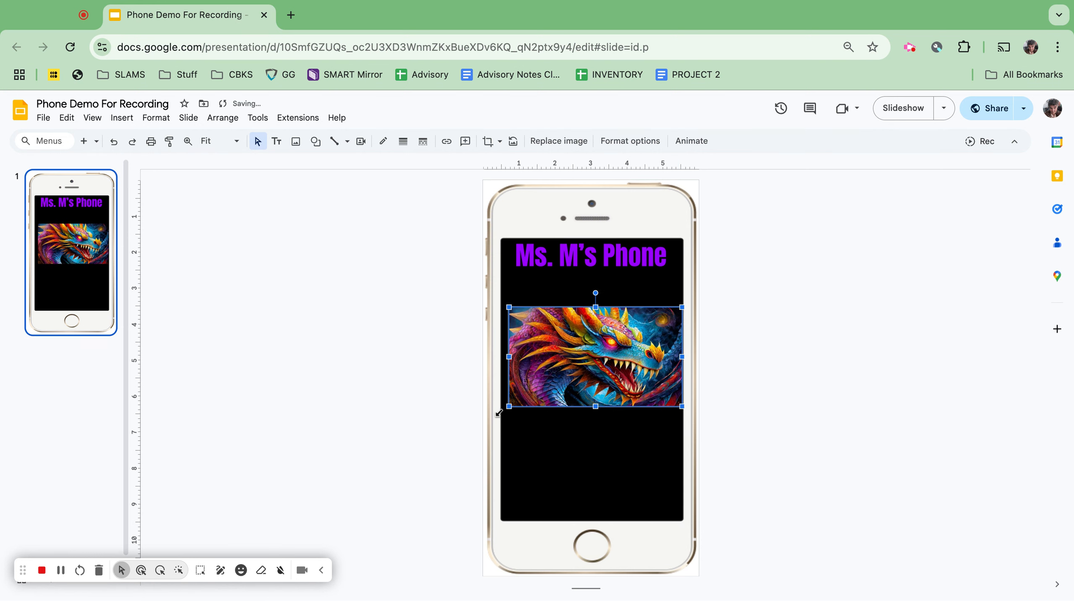
pyautogui.moveTo(597, 369); pyautogui.dragTo(599, 366)
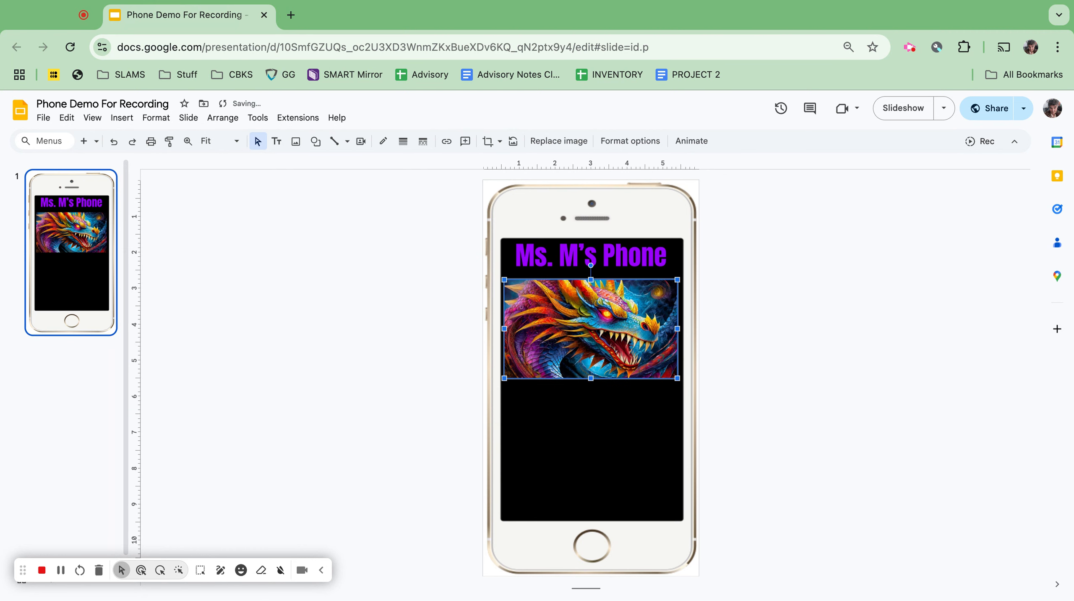
pyautogui.click(451, 404)
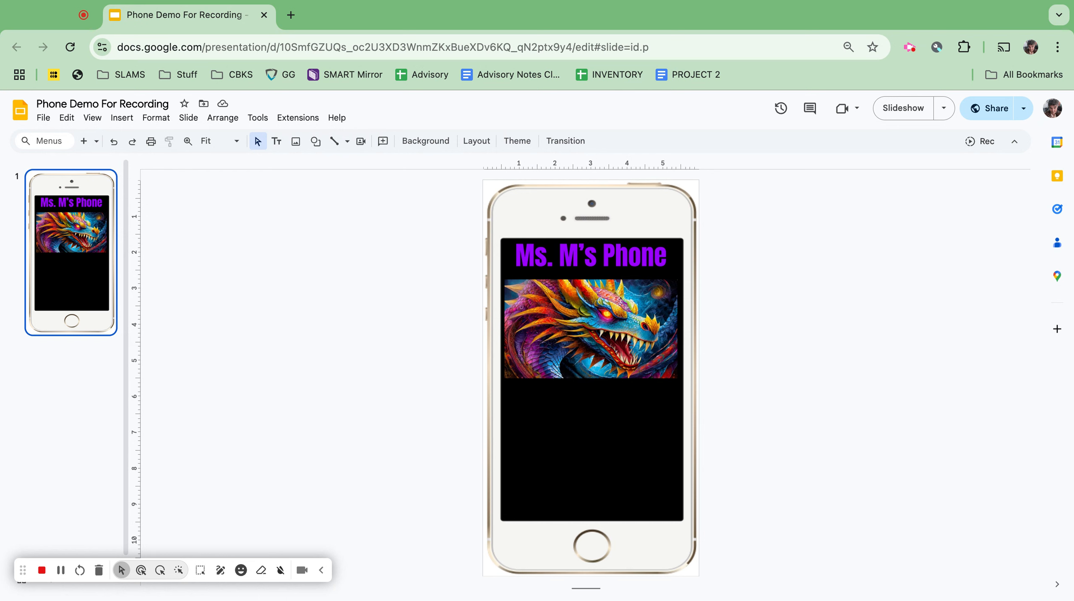
# - Draw a striped right arrow across the lower part of the black phone screen, nearly as wide as the screen
pyautogui.click(314, 145)
pyautogui.moveTo(344, 165)
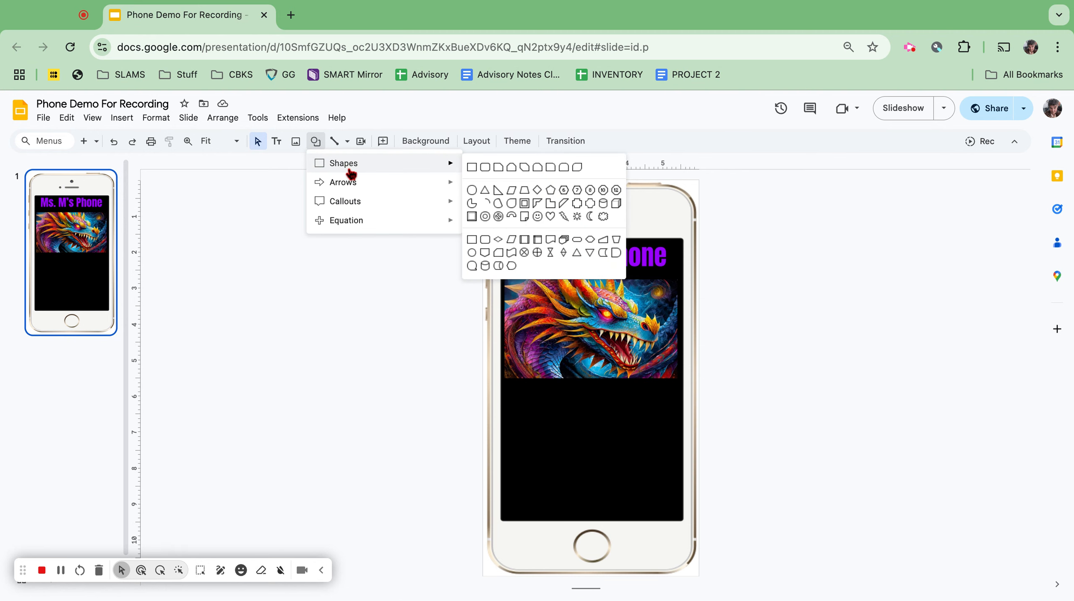
pyautogui.moveTo(356, 200)
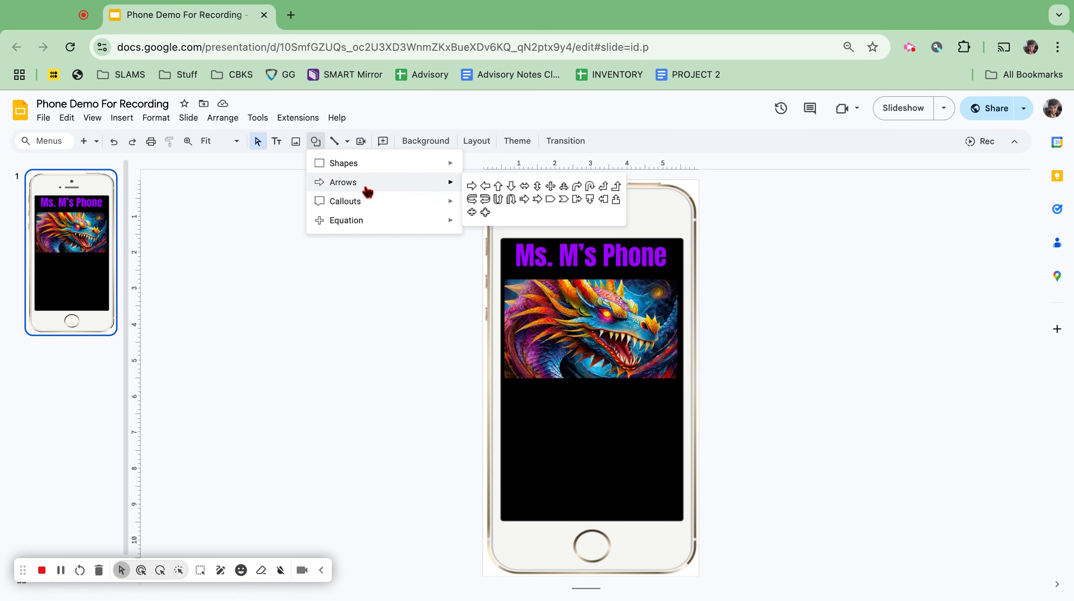
pyautogui.moveTo(433, 184)
pyautogui.click(525, 200)
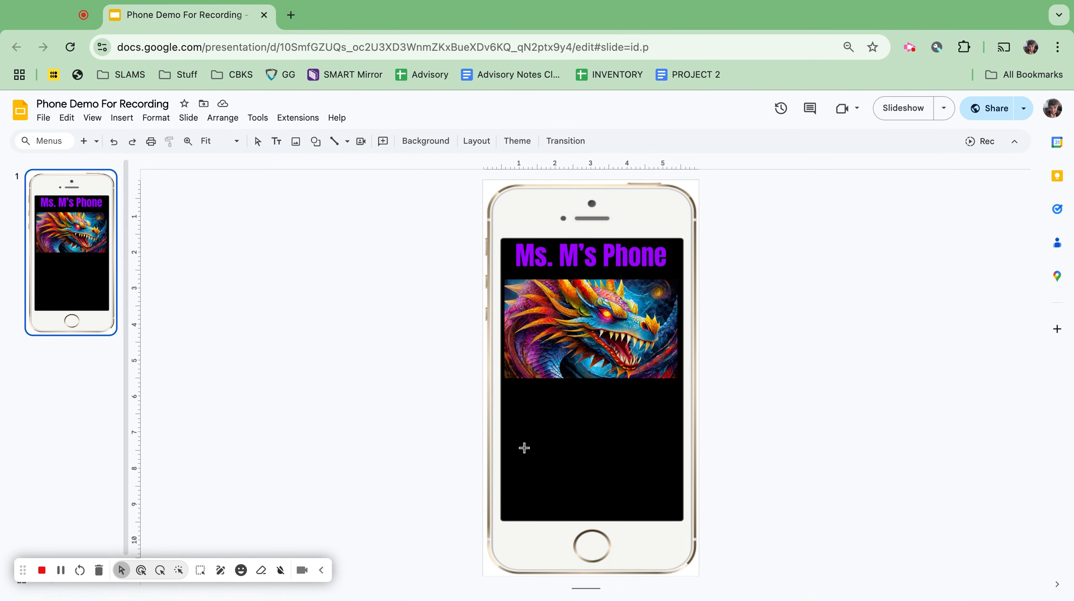
pyautogui.click(510, 461)
pyautogui.moveTo(511, 461); pyautogui.dragTo(677, 515)
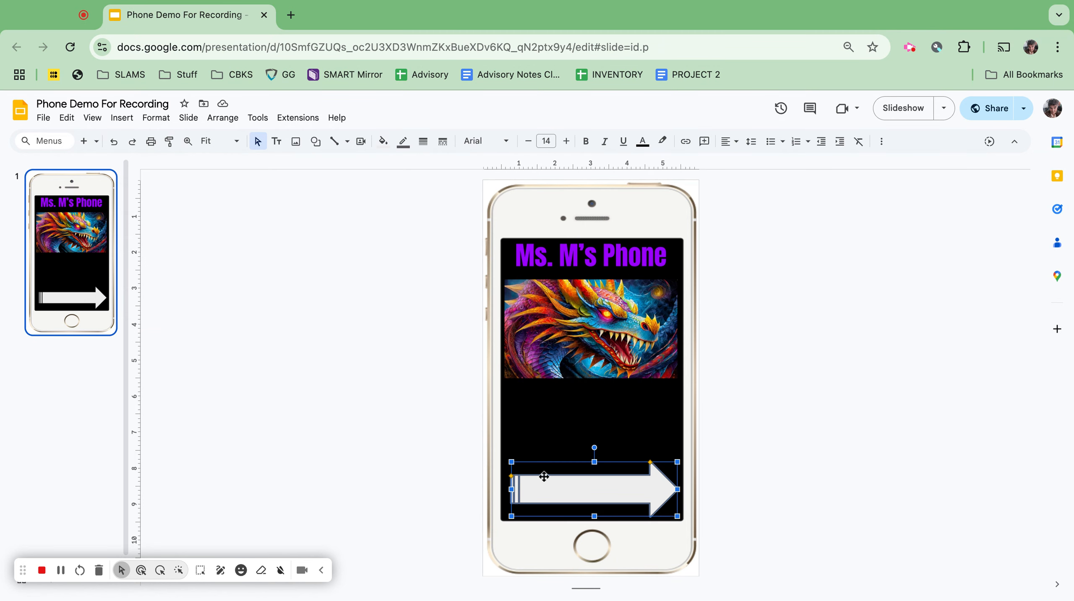
# - Fill the striped arrow with light purple and give it a magenta border 3px thick
pyautogui.click(382, 141)
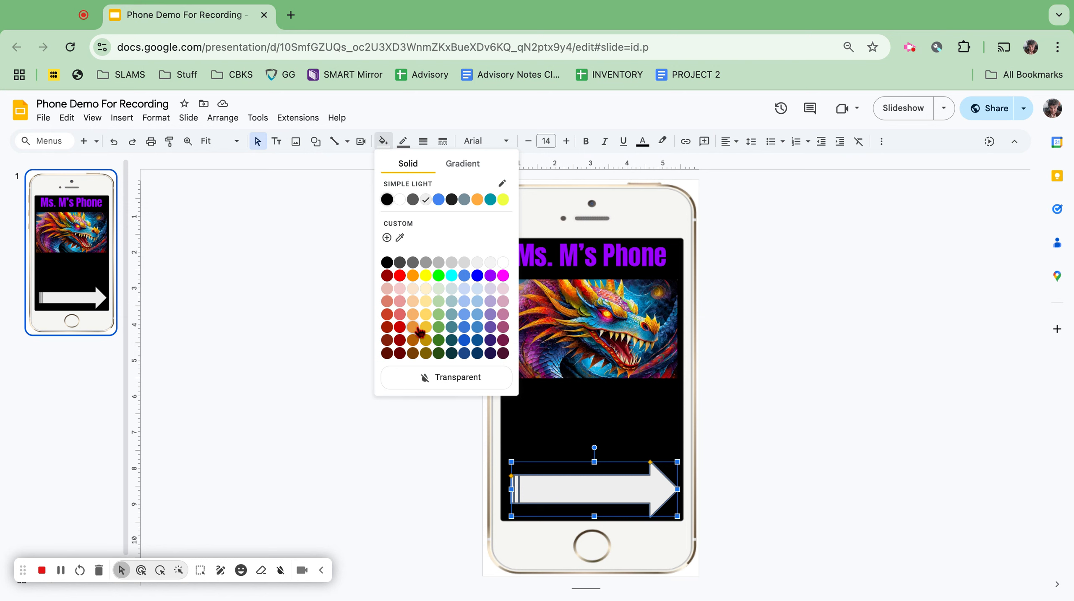
pyautogui.click(490, 301)
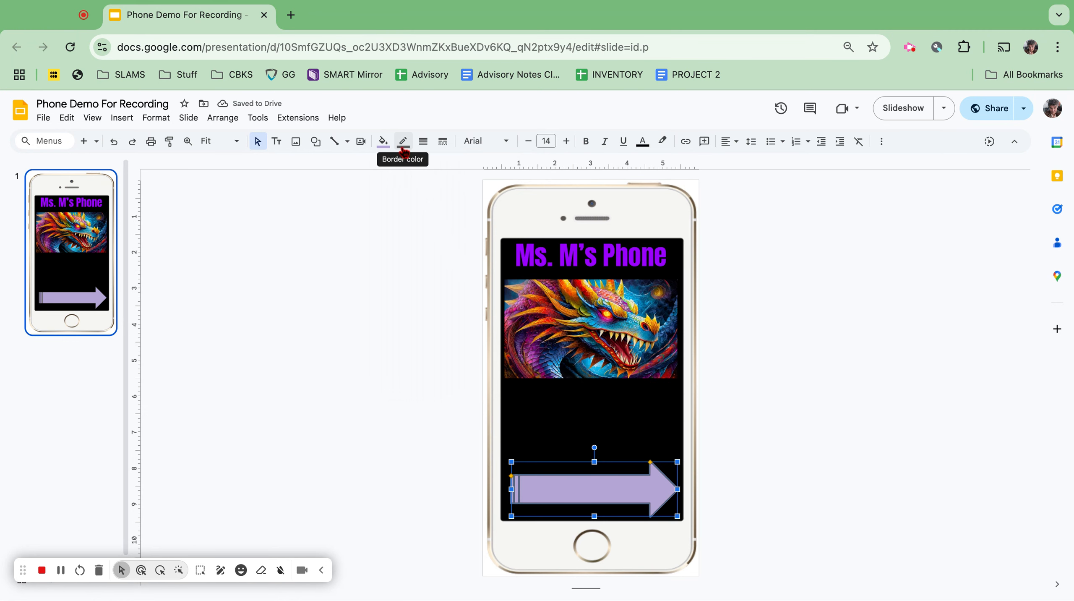
pyautogui.click(403, 148)
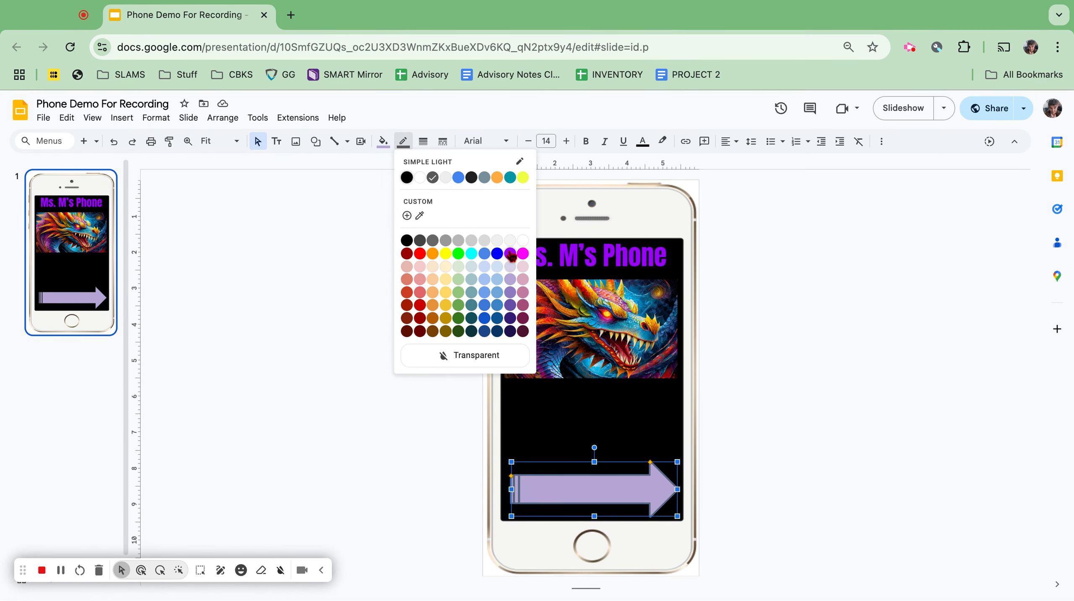
pyautogui.click(522, 254)
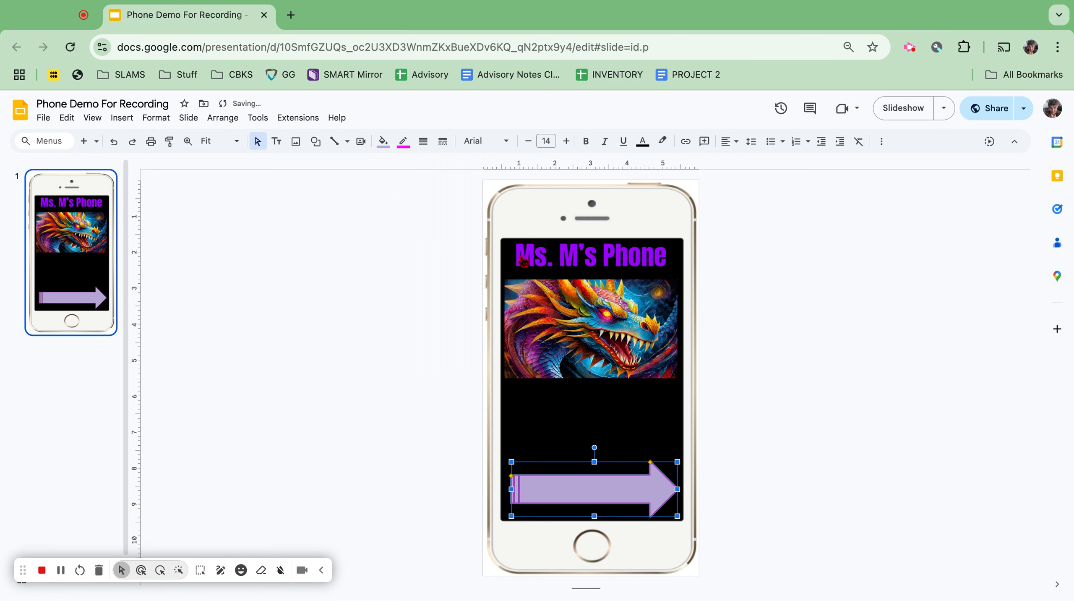
pyautogui.click(422, 143)
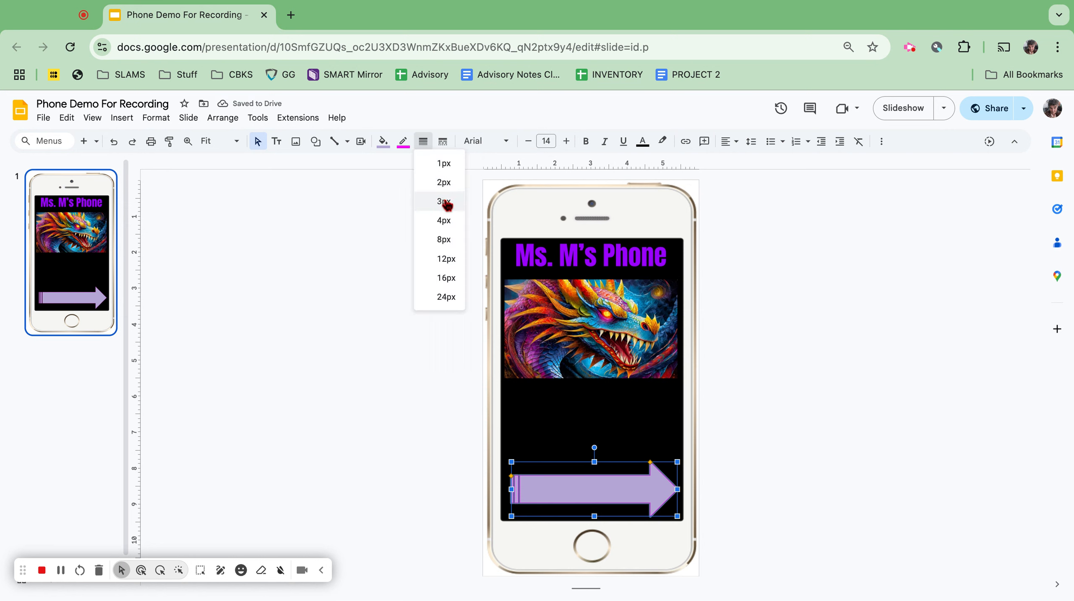
pyautogui.click(445, 204)
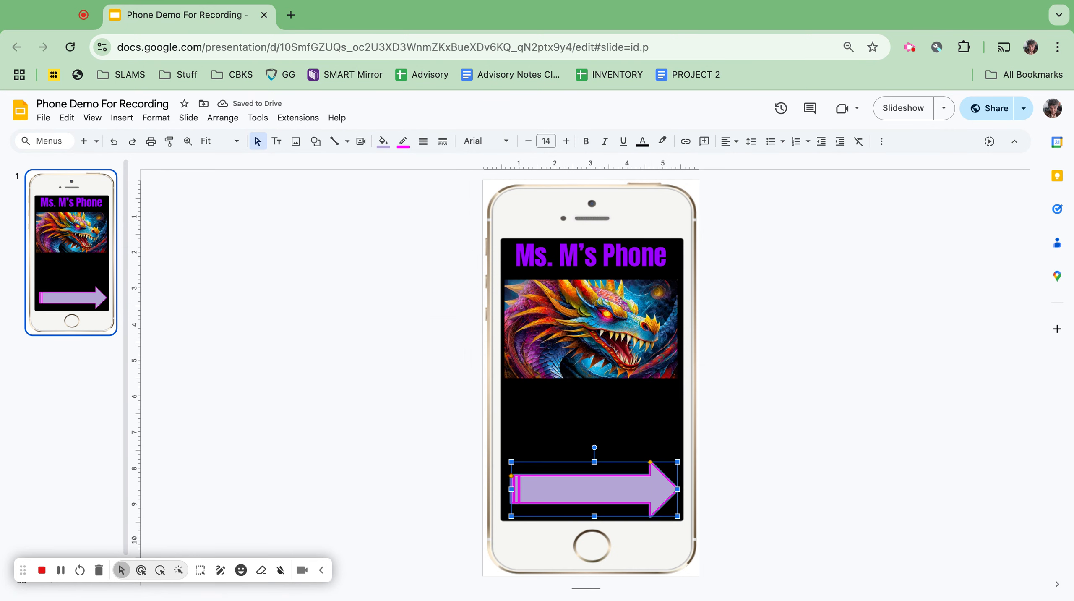
pyautogui.click(443, 145)
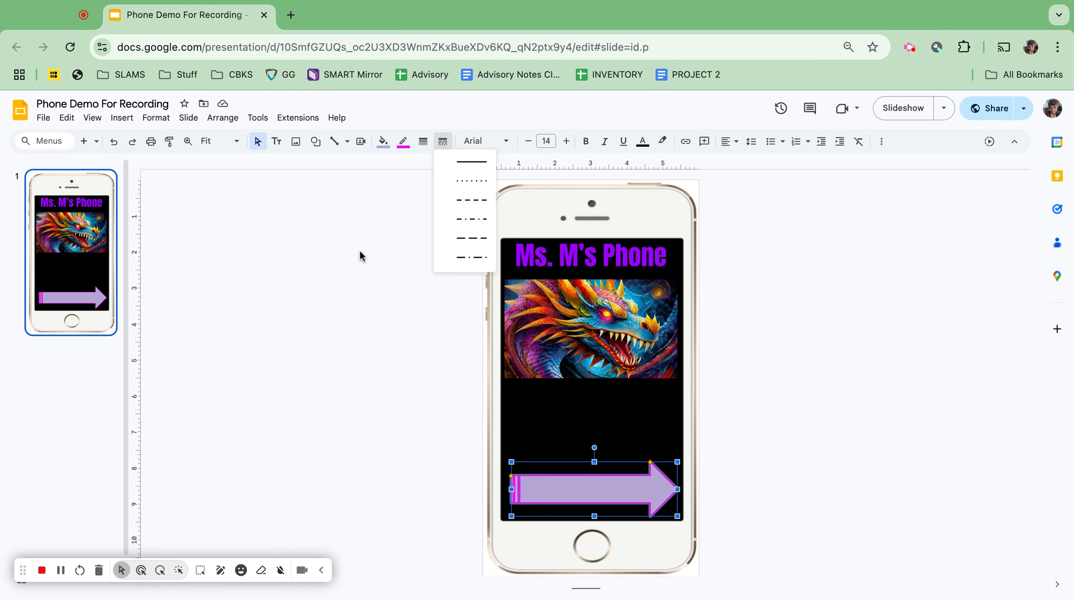
pyautogui.click(359, 292)
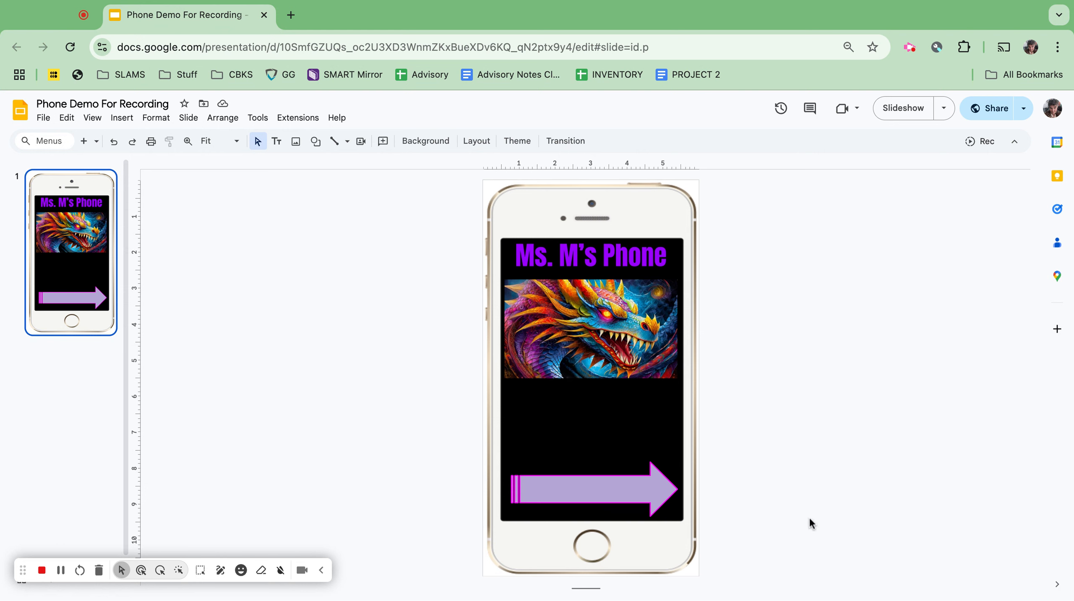
# - Add the text "Click to Unlock" to the striped arrow in Alfa Slab One at size 30
pyautogui.click(599, 493)
pyautogui.click(600, 493)
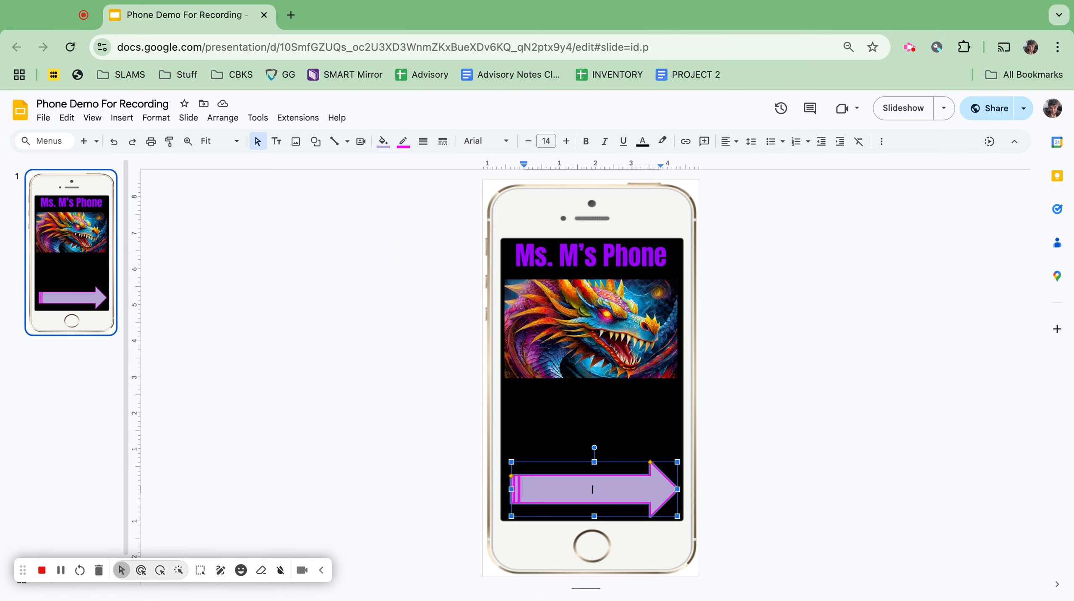
pyautogui.click(484, 141)
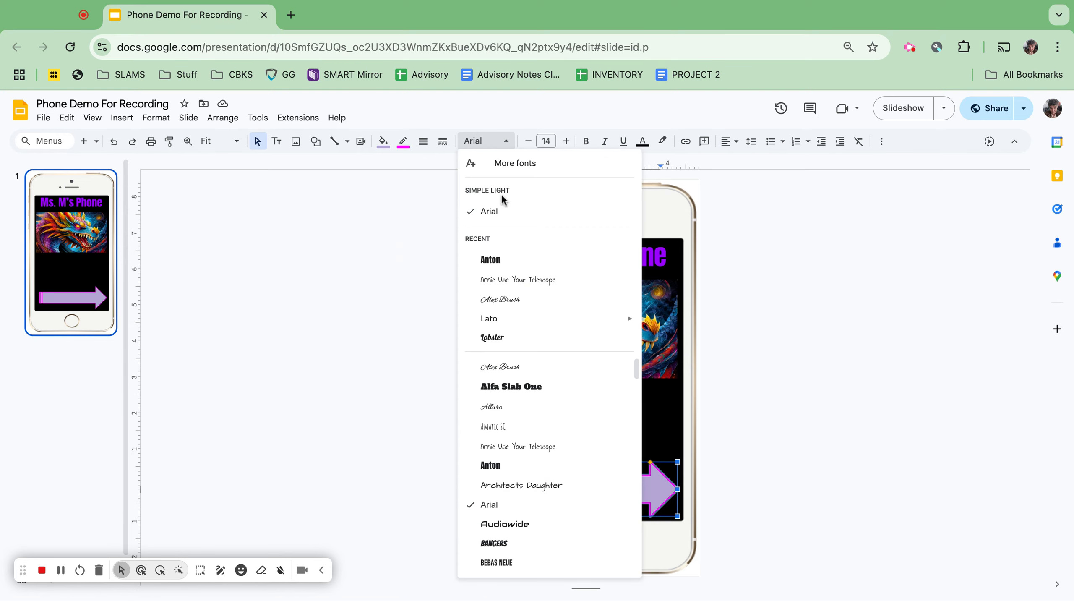
pyautogui.click(521, 385)
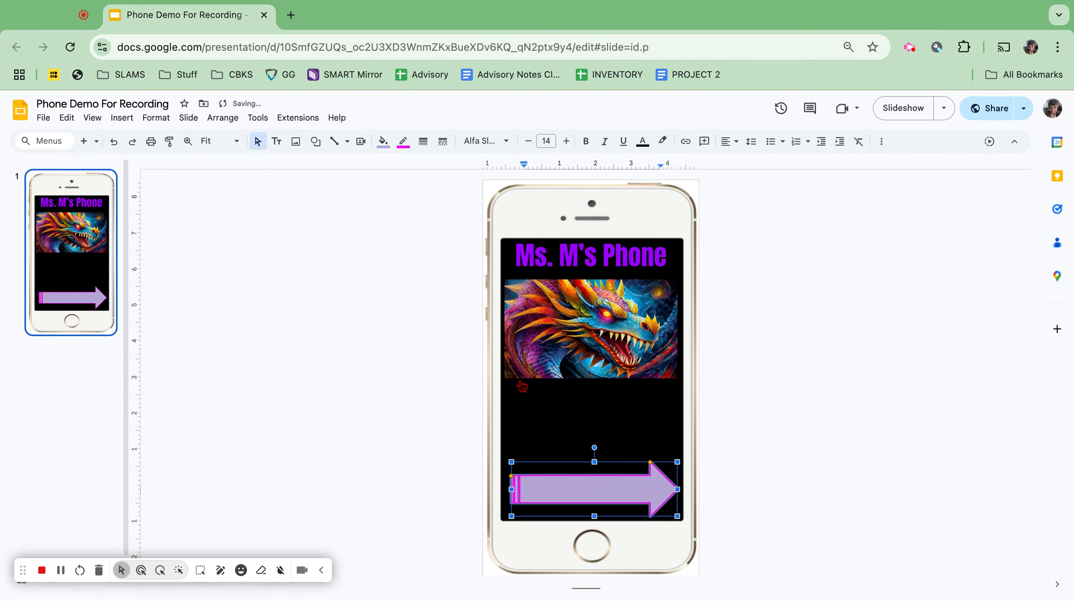
pyautogui.write('Click to Unlock')
pyautogui.click(552, 141)
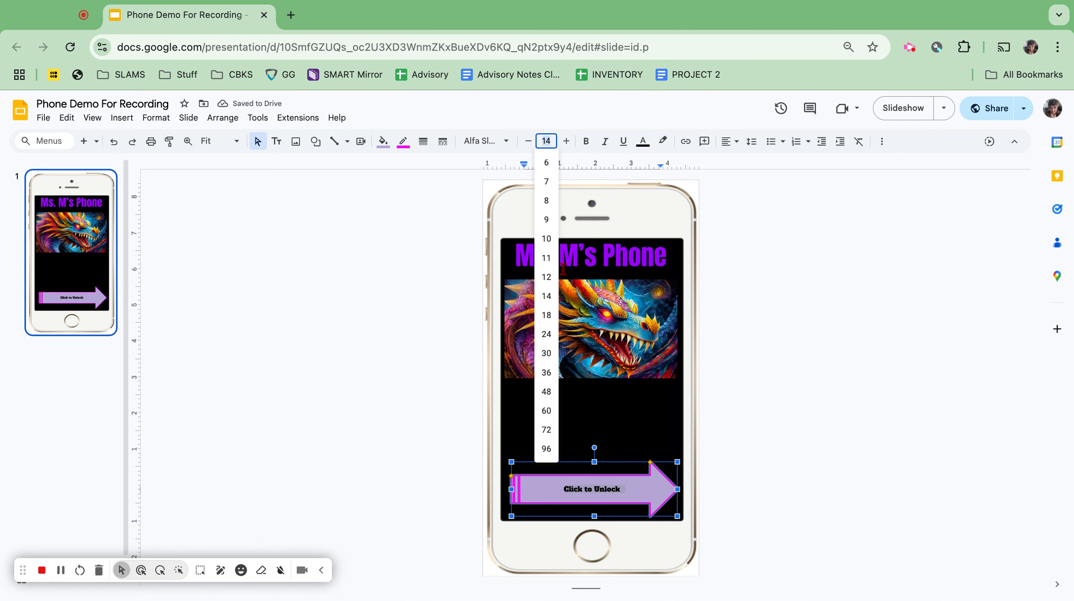
pyautogui.click(546, 352)
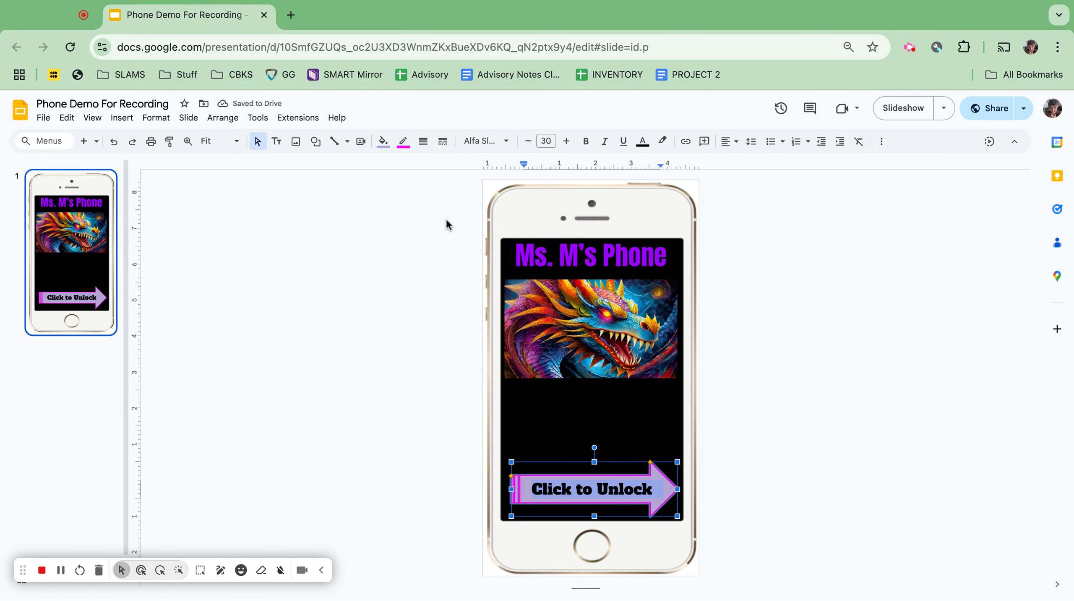
pyautogui.click(646, 148)
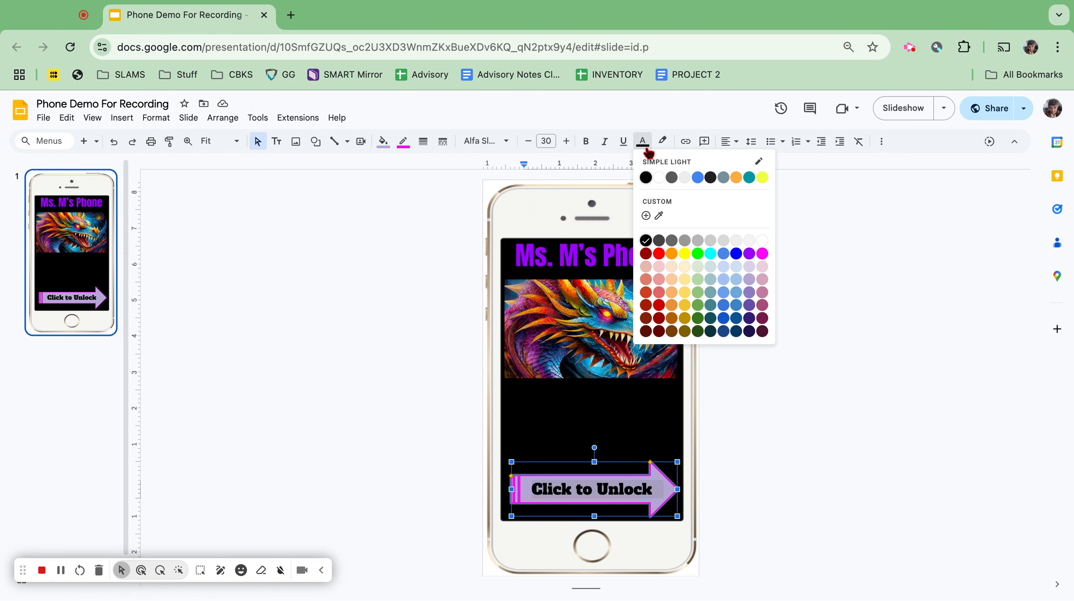
pyautogui.click(964, 285)
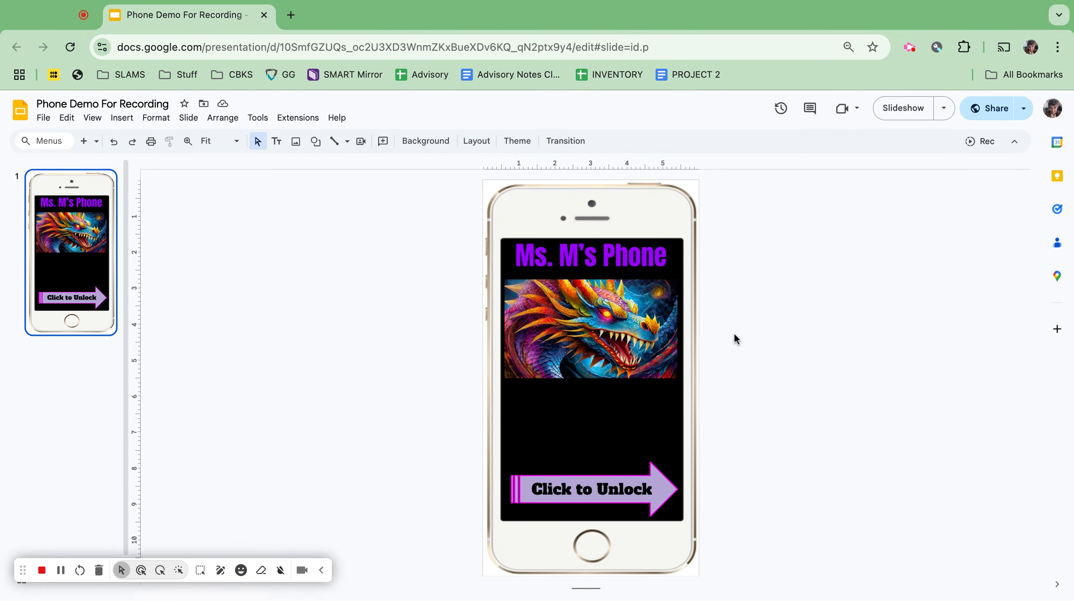
# - Move the dragon image straight down to sit between the title and the arrow, closer to the arrow
pyautogui.moveTo(602, 332); pyautogui.dragTo(602, 358)
pyautogui.click(802, 336)
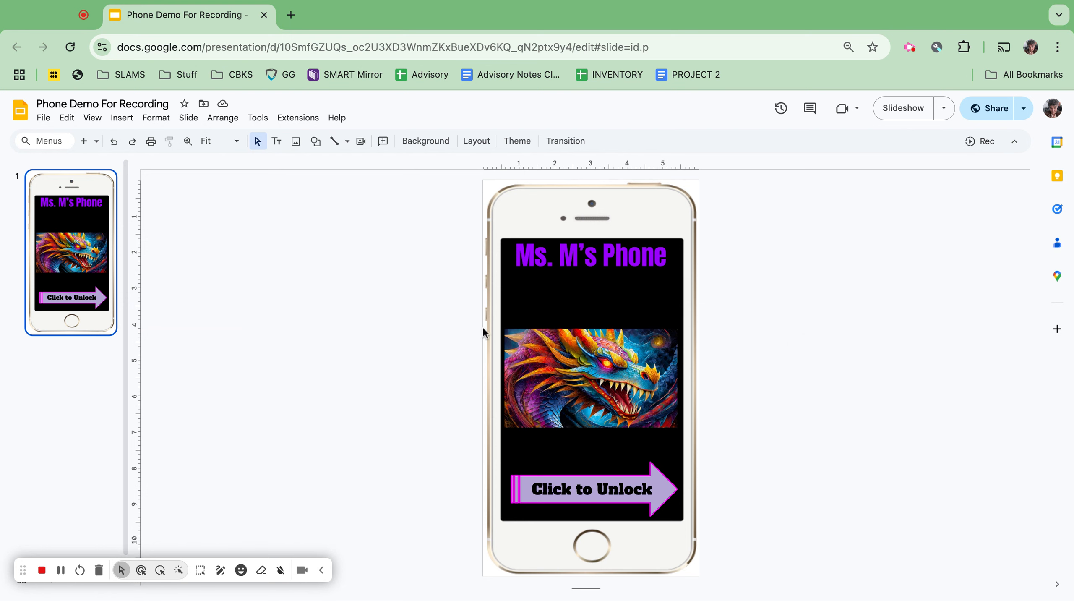
pyautogui.click(63, 570)
# - Add a second slide with the iPhone Template layout and enter "APPS" as its subtitle
pyautogui.click(97, 141)
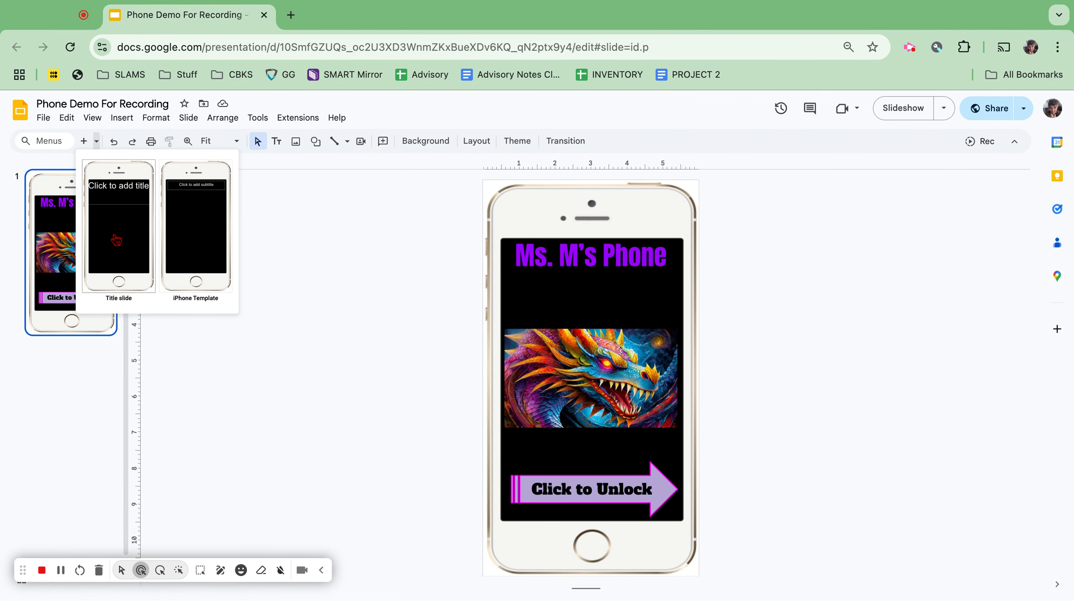
pyautogui.click(201, 235)
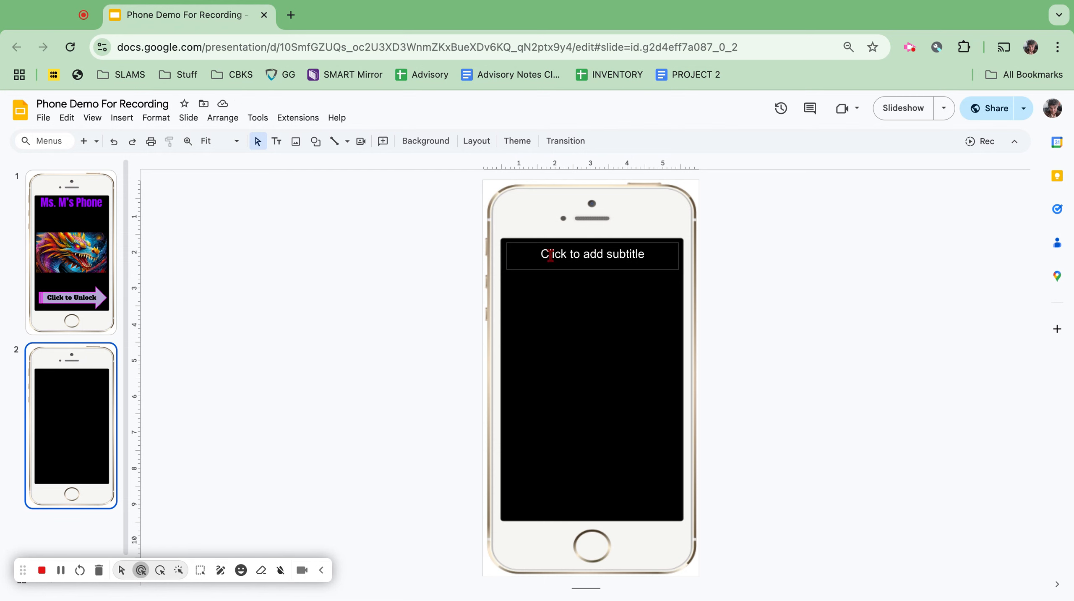
pyautogui.click(609, 259)
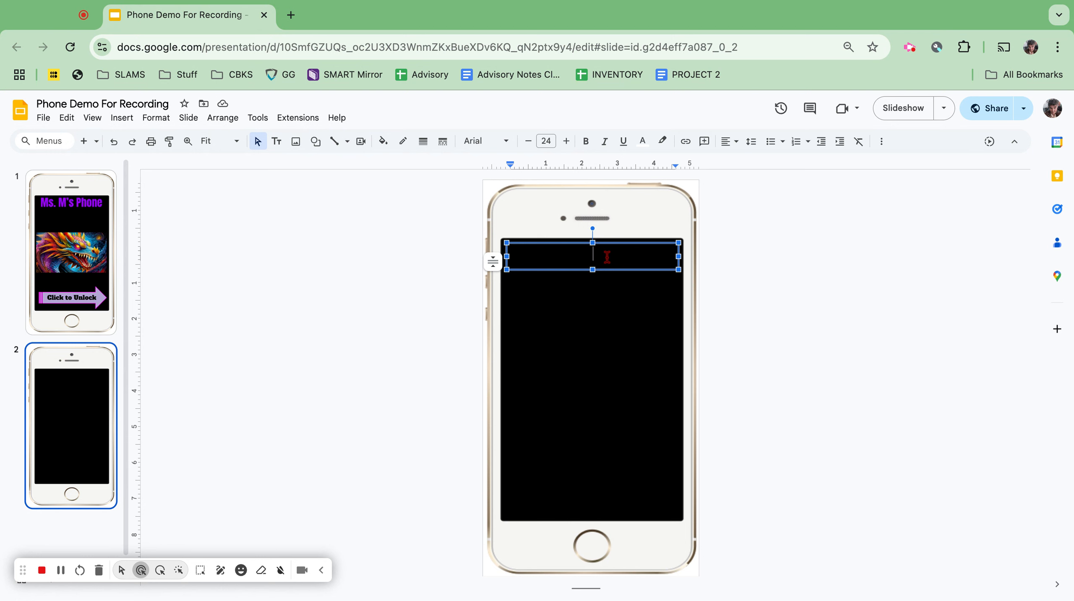
pyautogui.write('APPS')
pyautogui.hotkey('ctrl', 'a')
# - Format the APPS heading in bold Annie Use Your Telescope at size 30
pyautogui.click(488, 141)
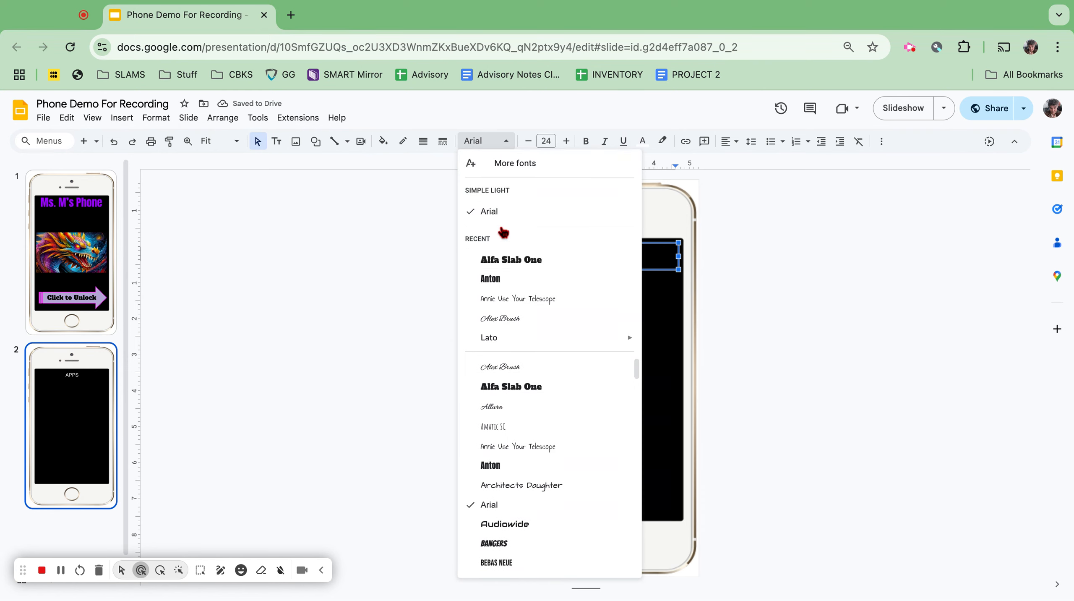
pyautogui.click(525, 304)
pyautogui.click(546, 141)
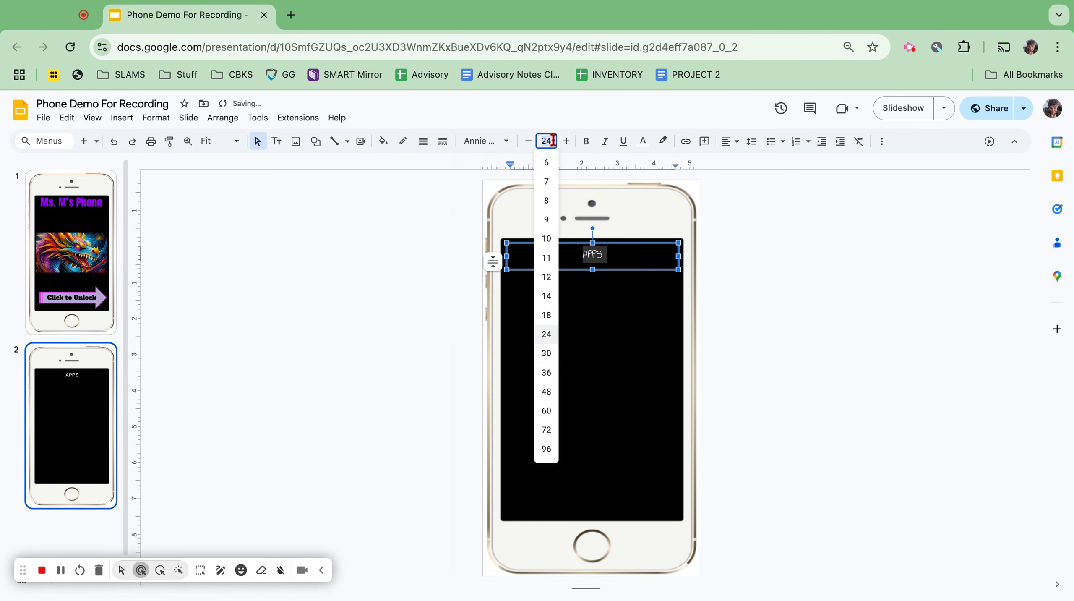
pyautogui.click(554, 356)
pyautogui.click(585, 141)
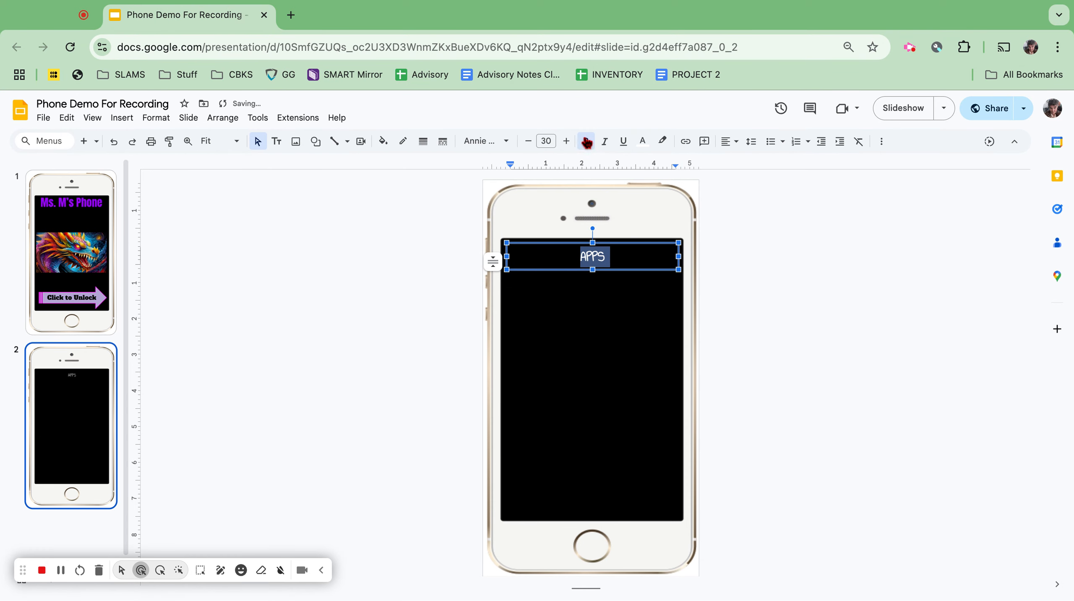
pyautogui.click(393, 356)
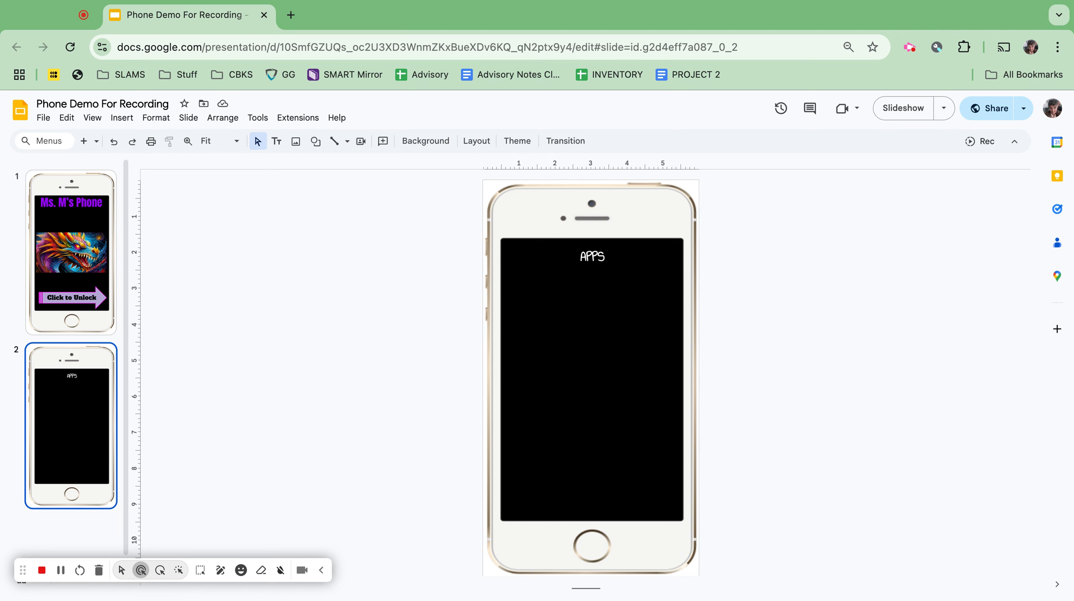
# - Link the "Click to Unlock" arrow on the first slide to Slide 2
pyautogui.click(95, 251)
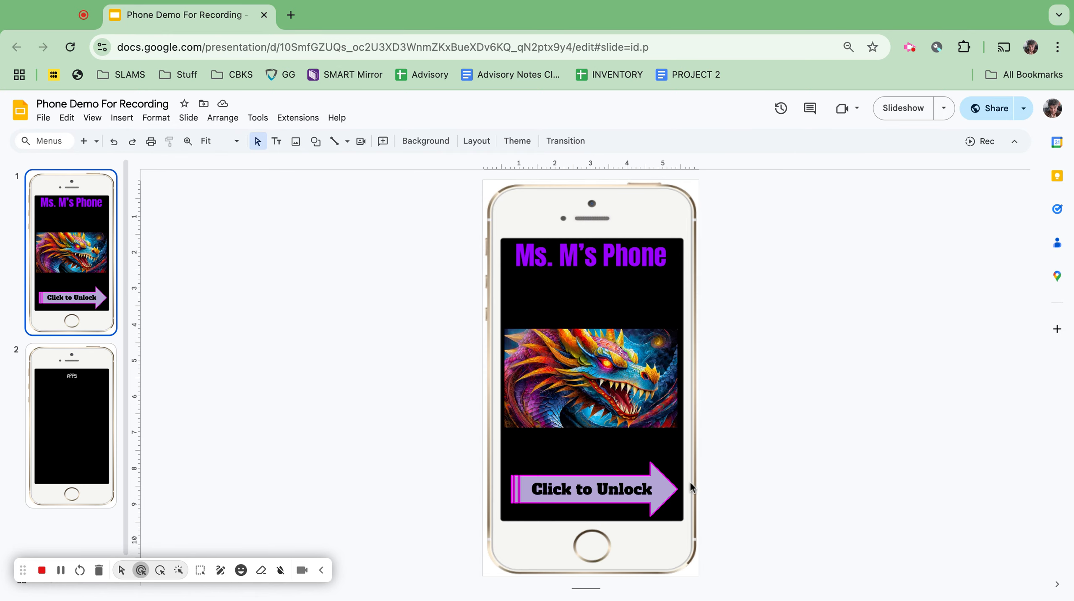
pyautogui.click(668, 486)
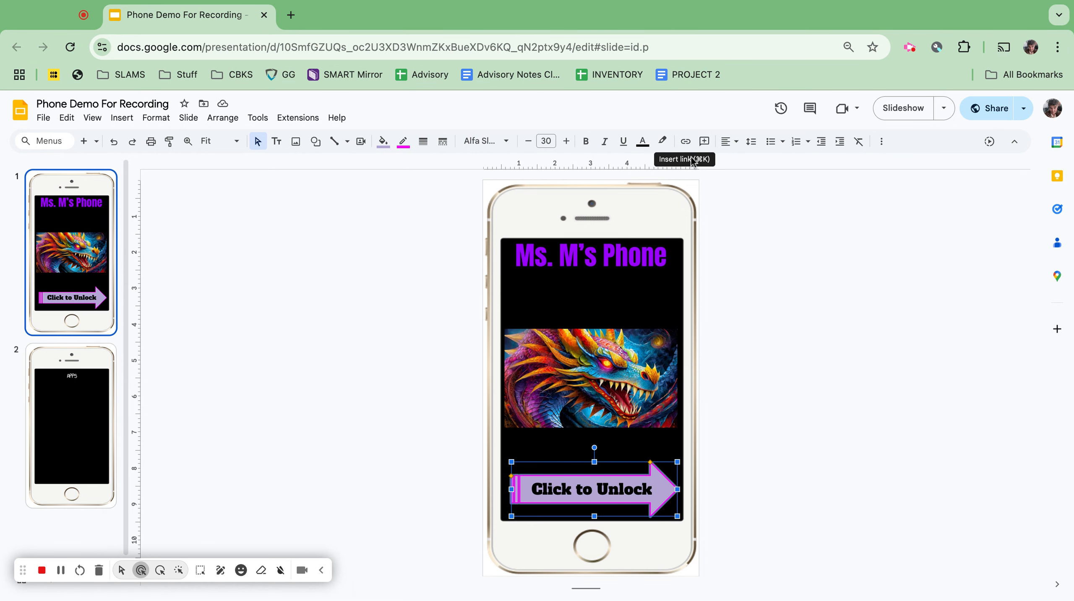
pyautogui.click(689, 144)
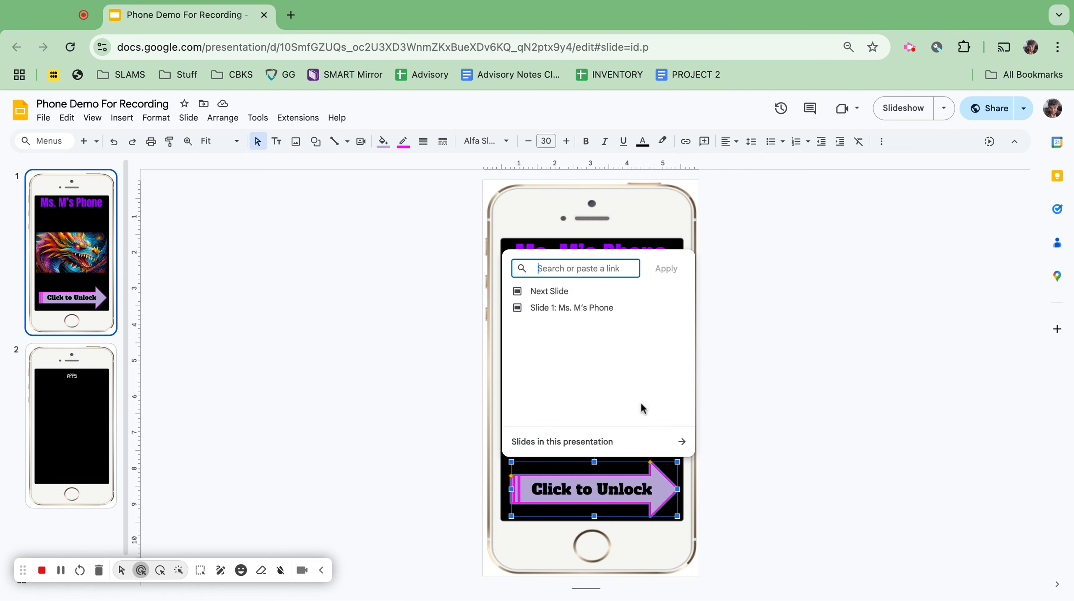
pyautogui.click(577, 449)
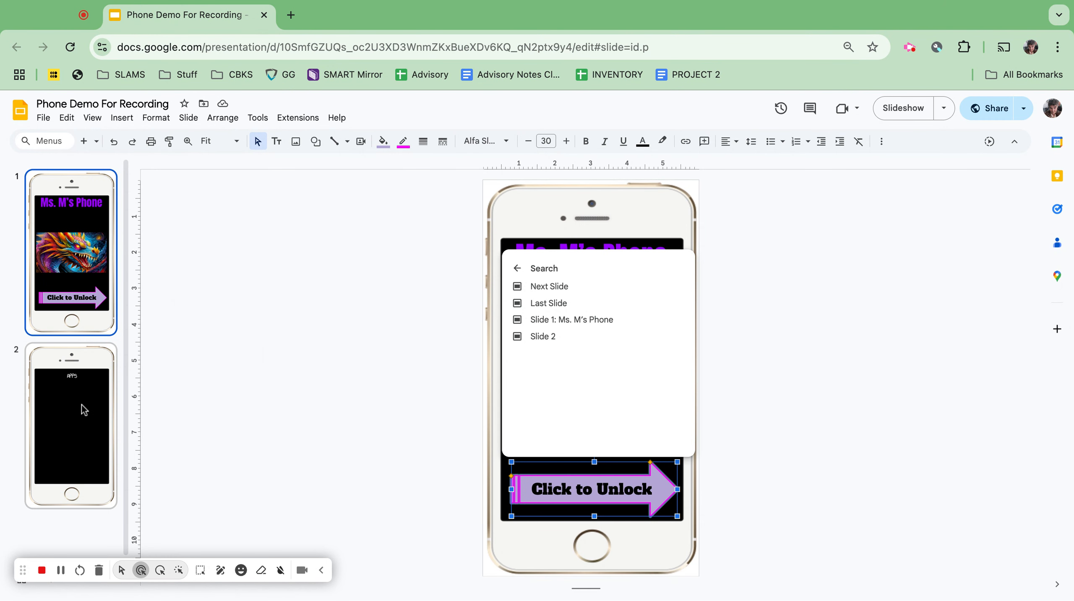
pyautogui.click(551, 339)
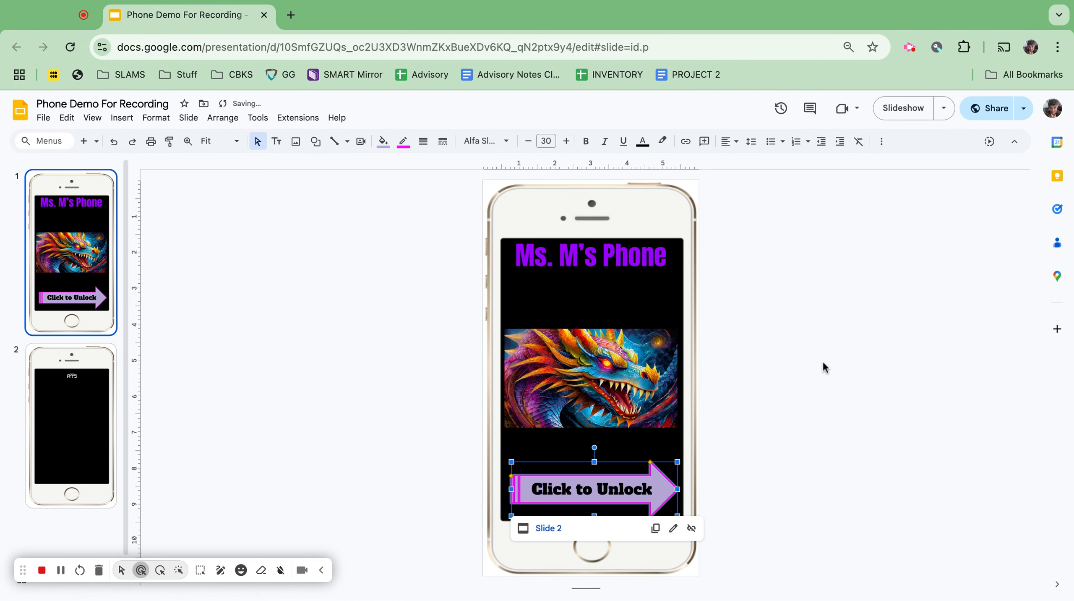
pyautogui.click(809, 376)
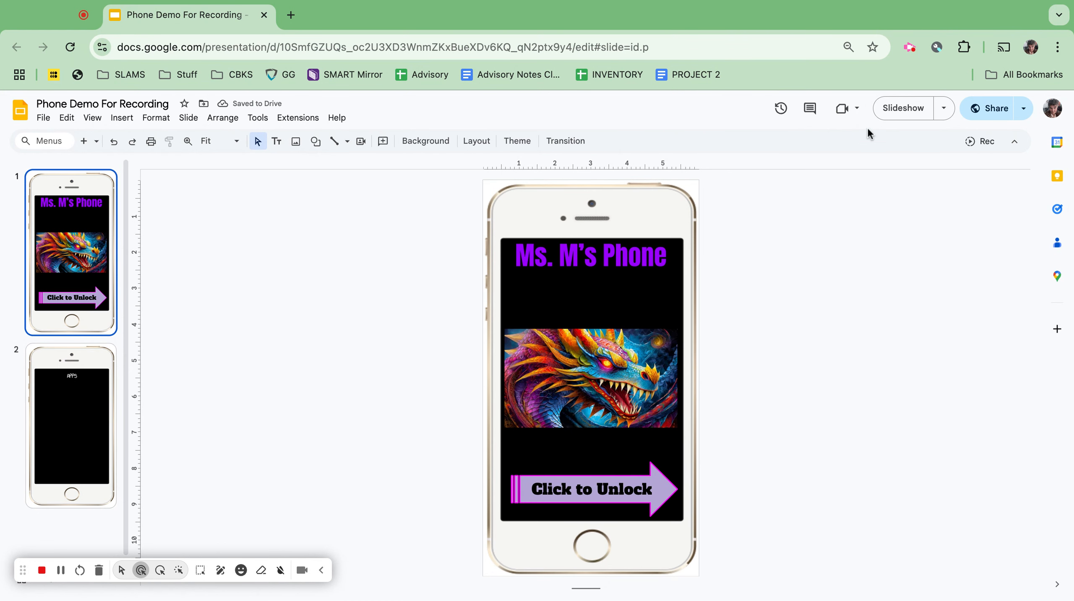
# - Present the slideshow, test the arrow's link to the second slide, and exit the presentation
pyautogui.click(897, 108)
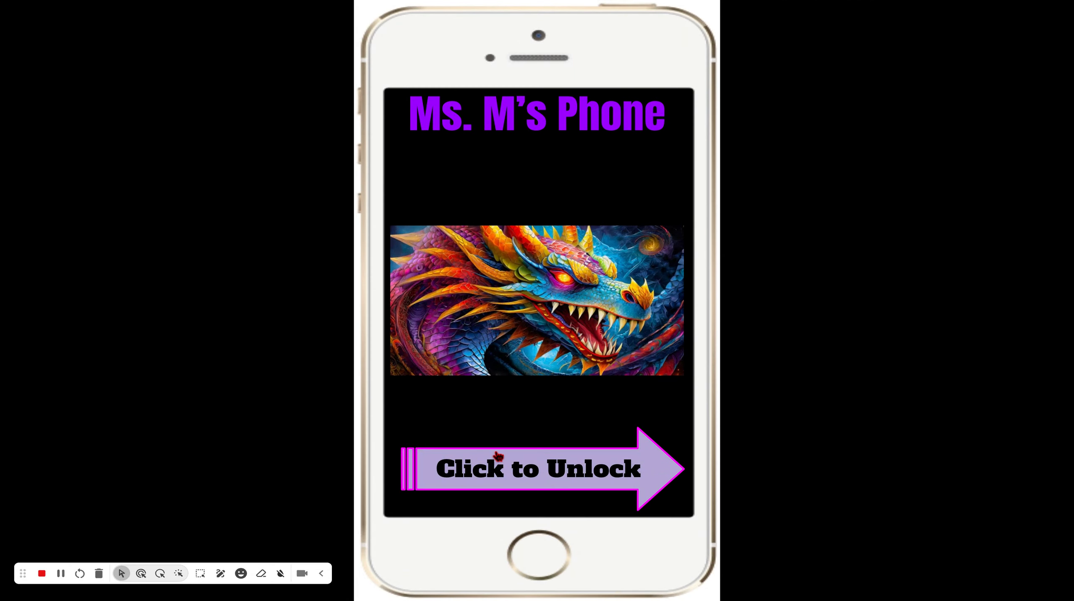
pyautogui.click(533, 463)
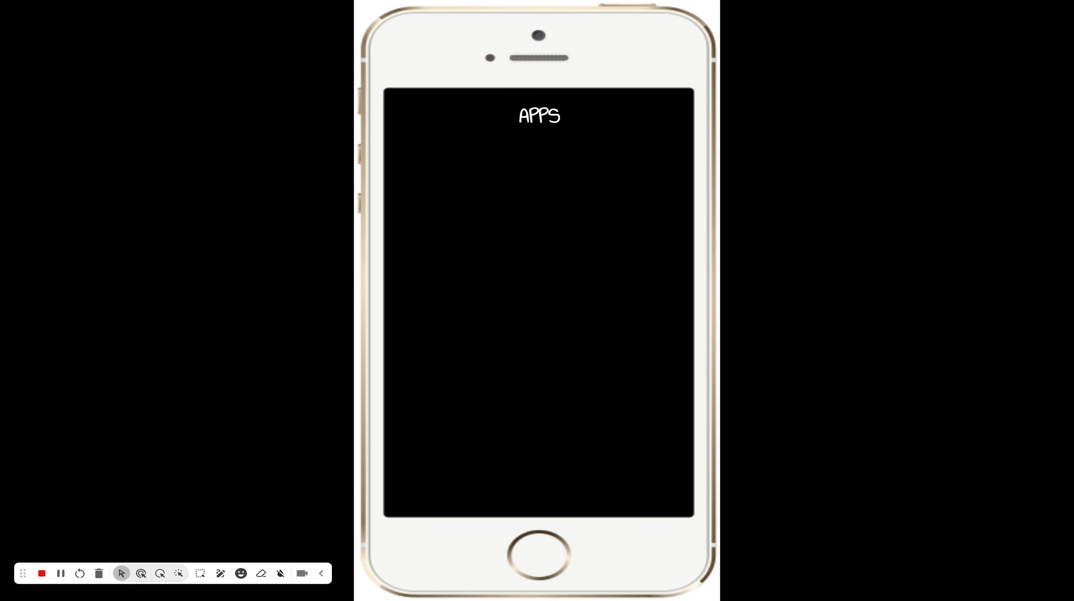
pyautogui.press('Escape')
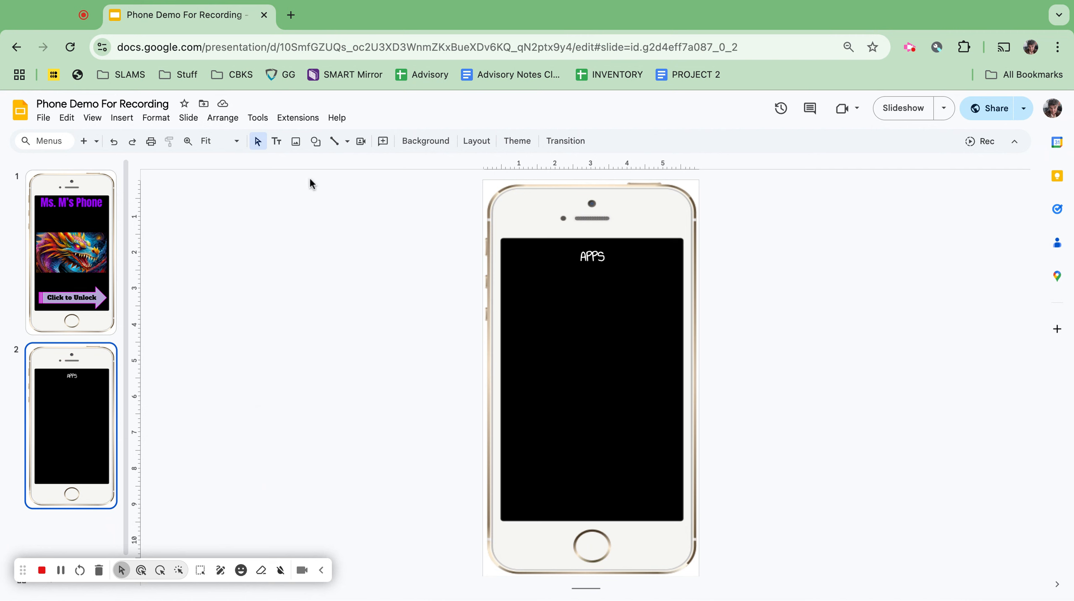
# - Search the web for "music" images to insert on the APPS slide
pyautogui.click(296, 142)
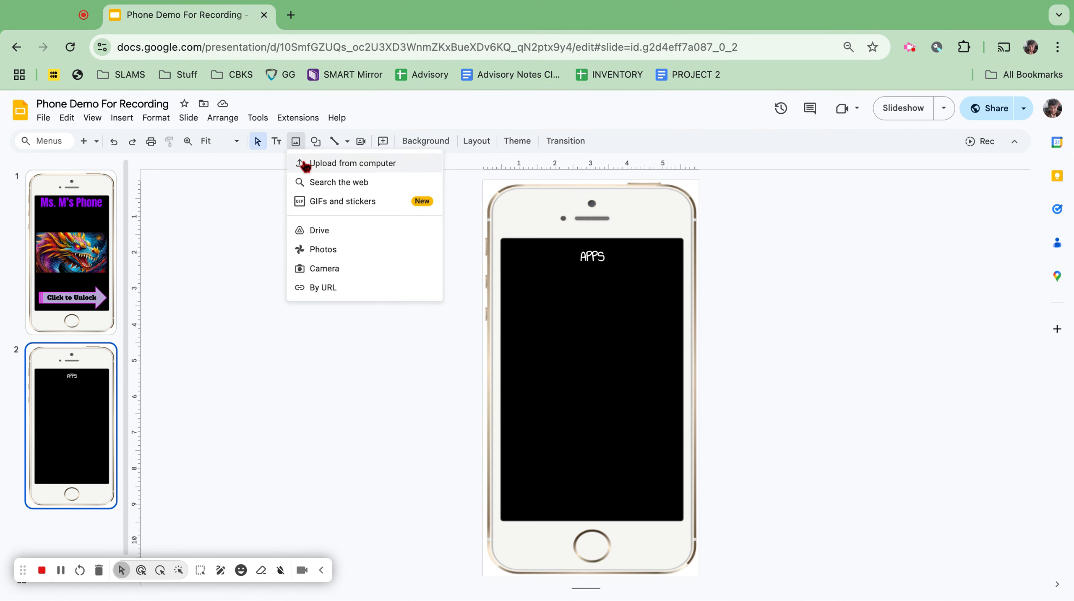
pyautogui.click(318, 185)
pyautogui.click(931, 148)
pyautogui.doubleClick(931, 148)
pyautogui.write('music')
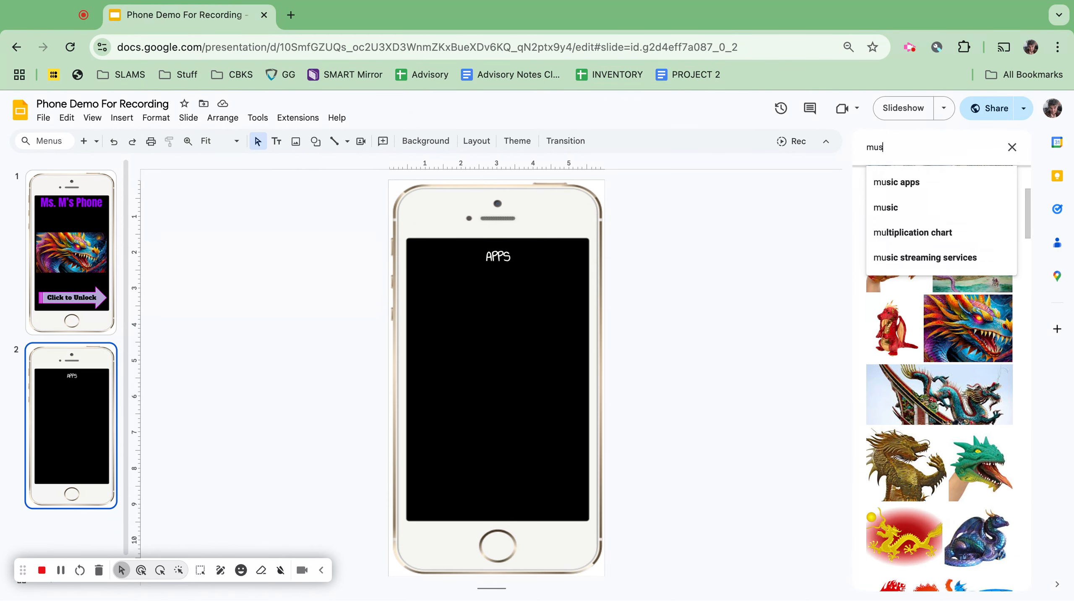
pyautogui.press('Return')
# - Browse the music results, insert the blue circle image with black music notes, and delete it from the slide
pyautogui.scroll(-8, 901, 396)
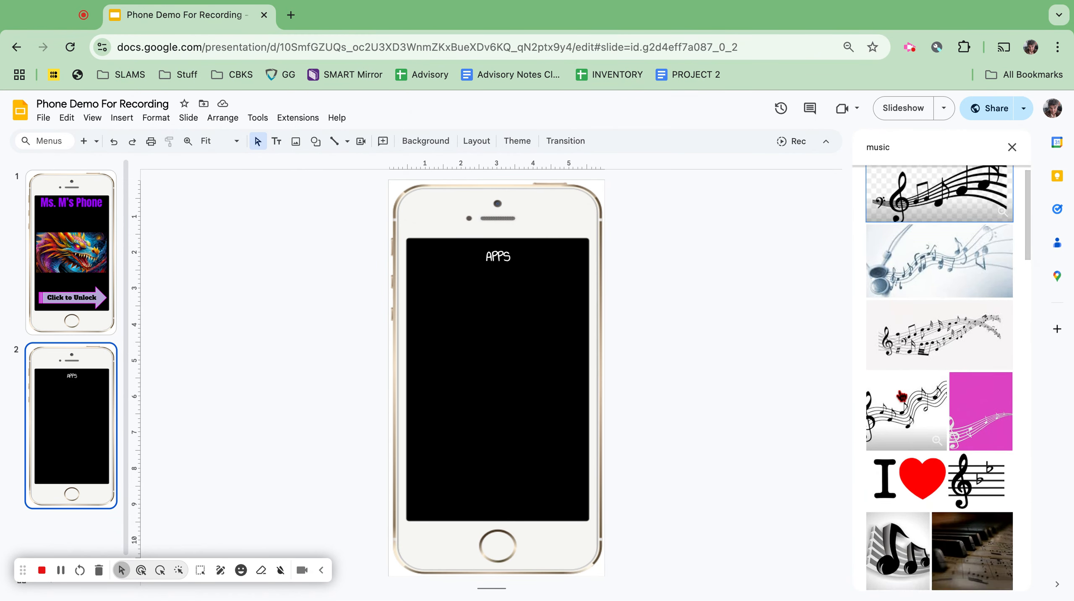
pyautogui.scroll(-15, 901, 396)
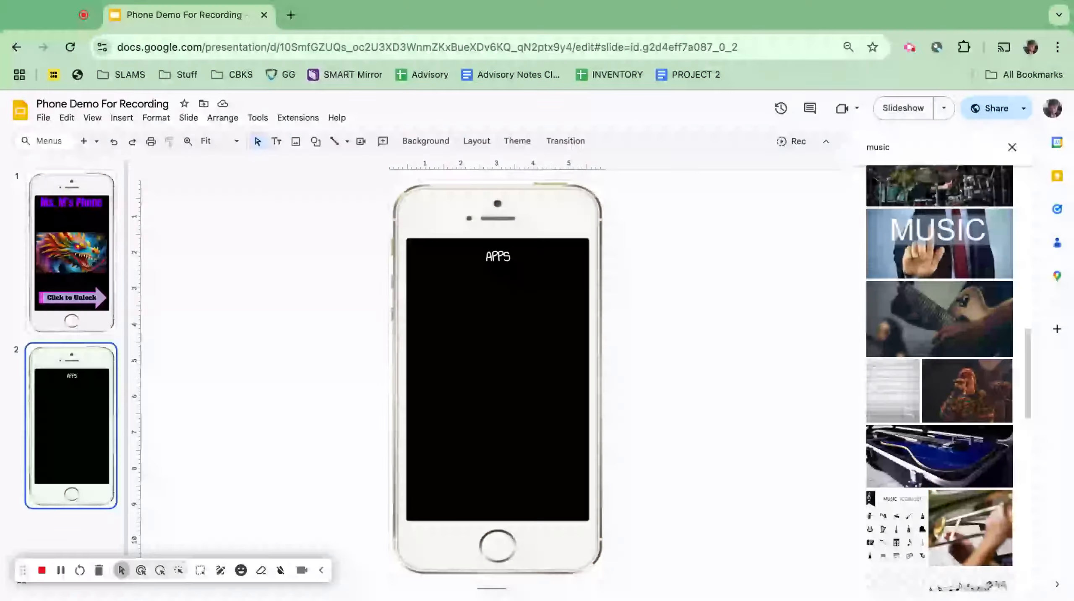
pyautogui.scroll(-9, 901, 396)
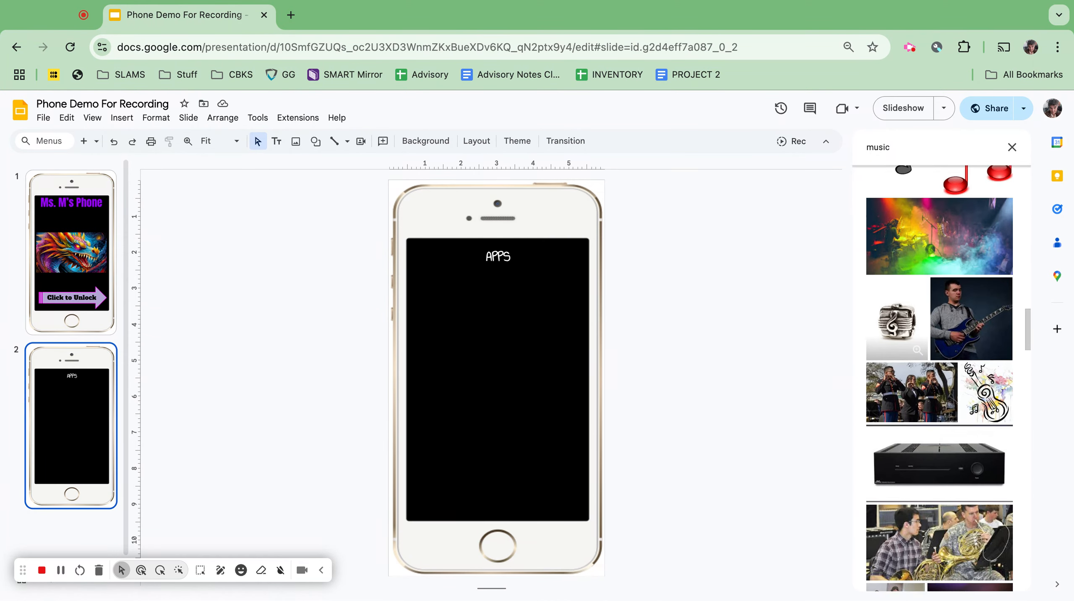
pyautogui.scroll(10, 901, 396)
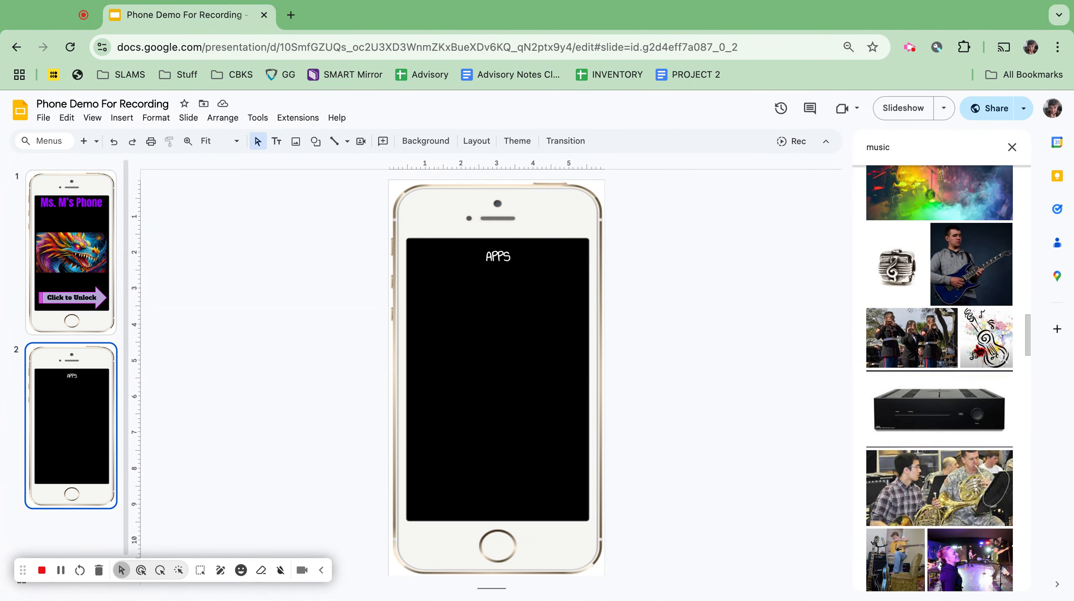
pyautogui.scroll(12, 939, 379)
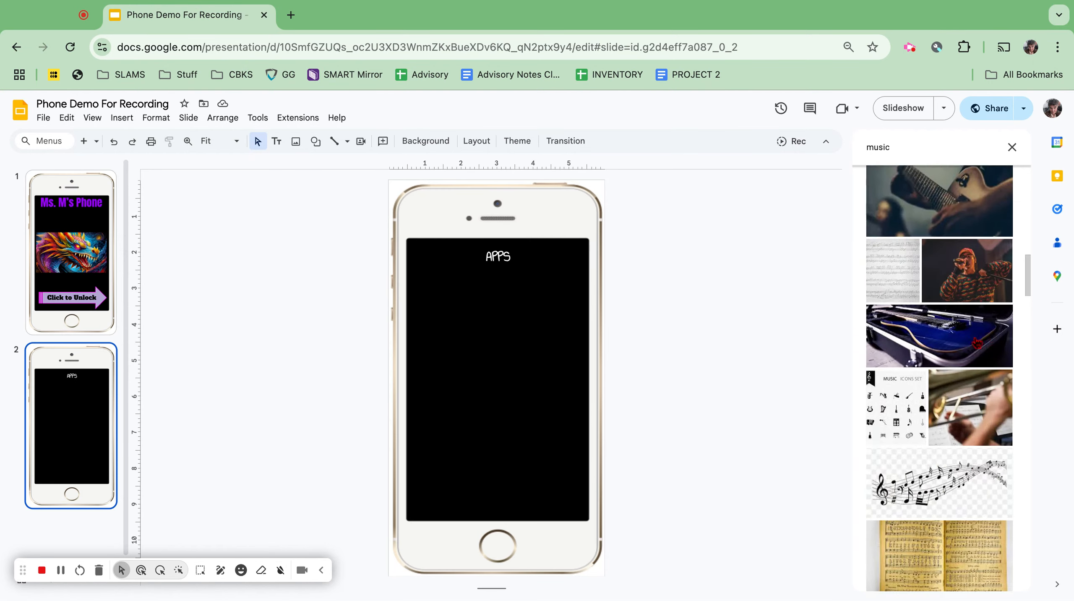
pyautogui.scroll(1, 952, 384)
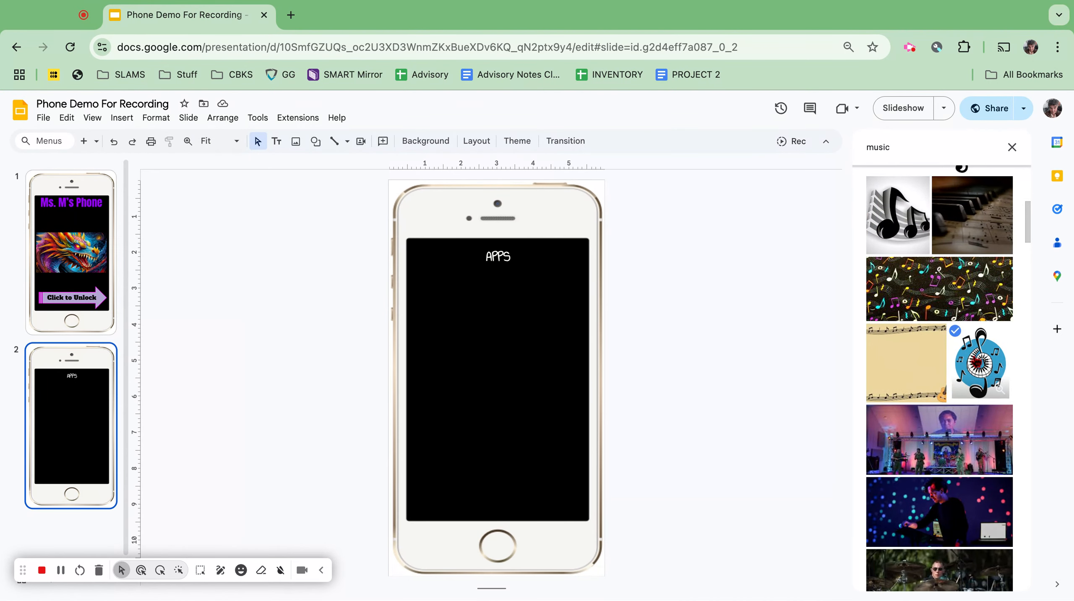
pyautogui.click(954, 381)
pyautogui.click(1011, 577)
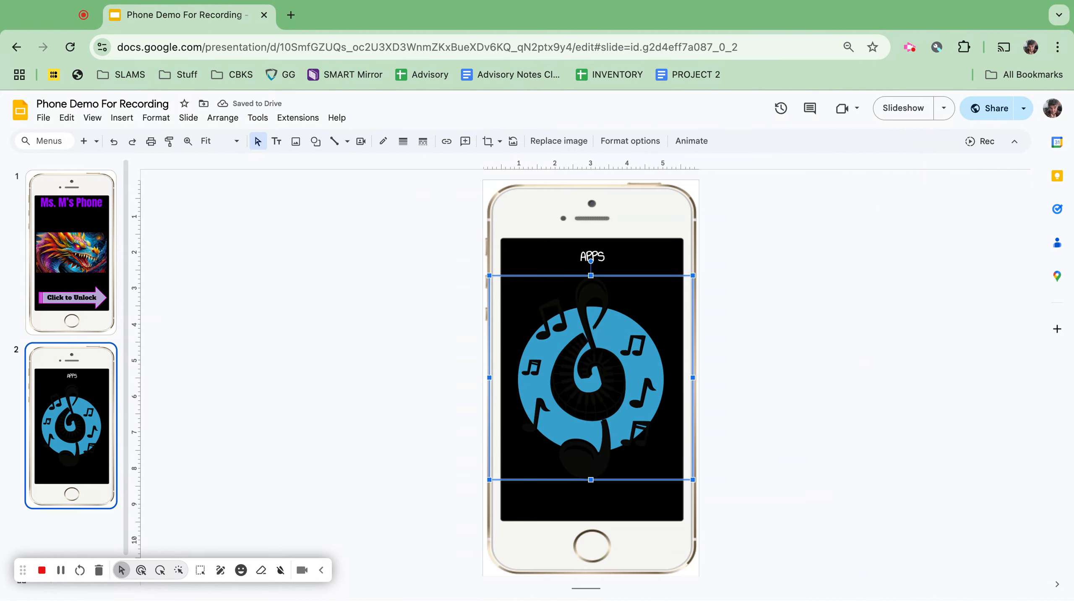
pyautogui.press('Delete')
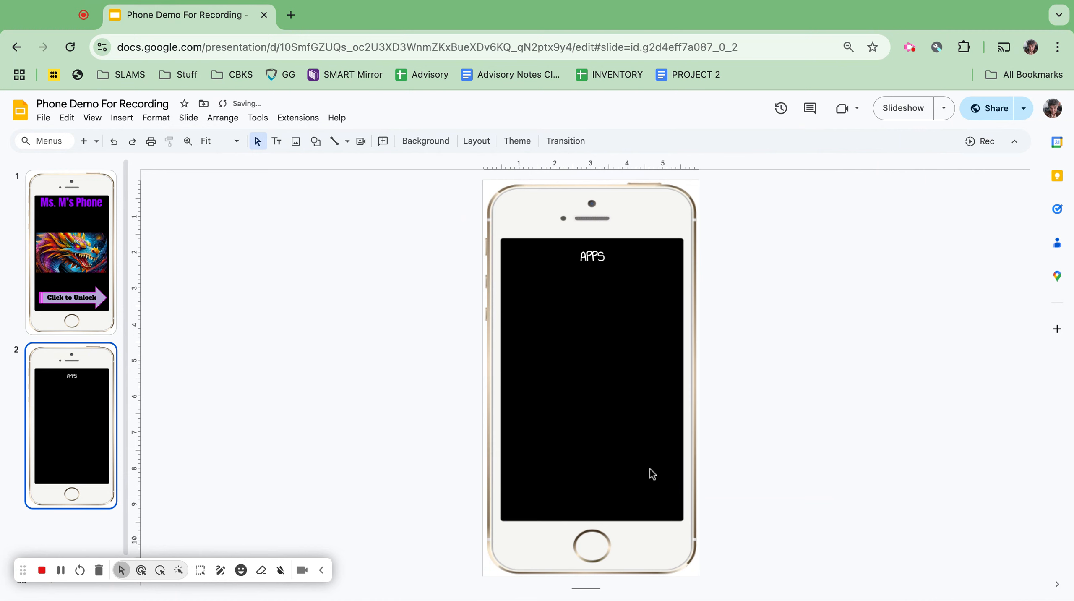
# - Search the web for "music note" images to insert on the APPS slide
pyautogui.click(296, 142)
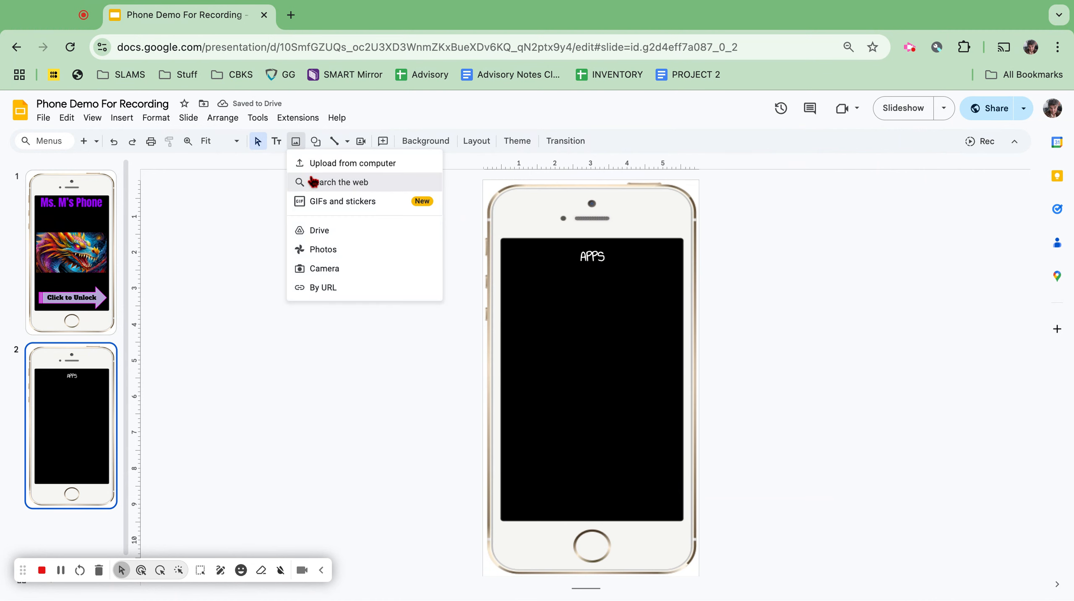
pyautogui.click(299, 180)
pyautogui.scroll(4, 901, 372)
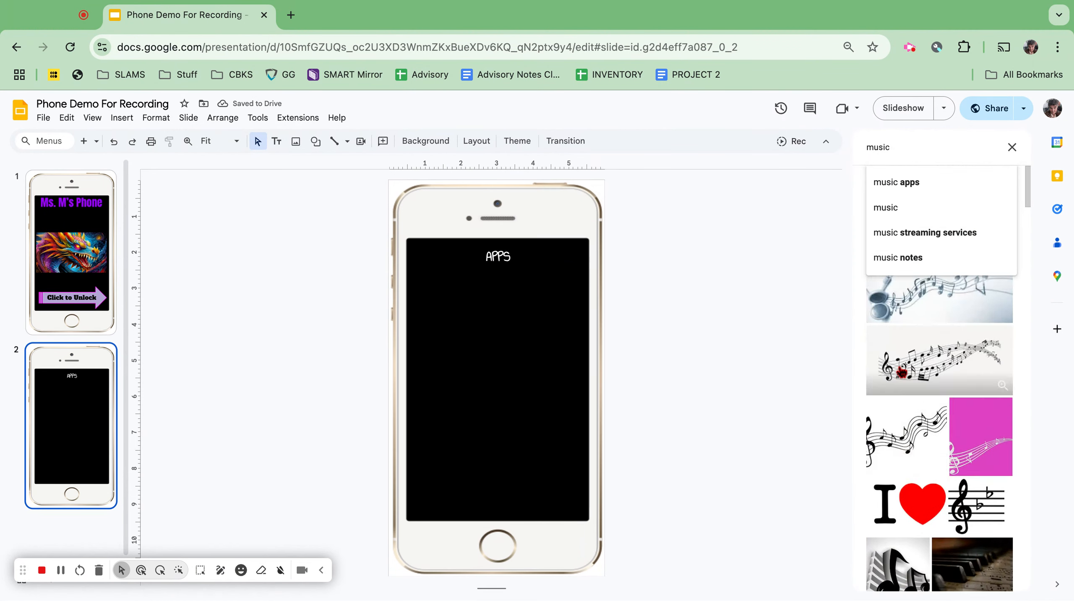
pyautogui.scroll(3, 940, 420)
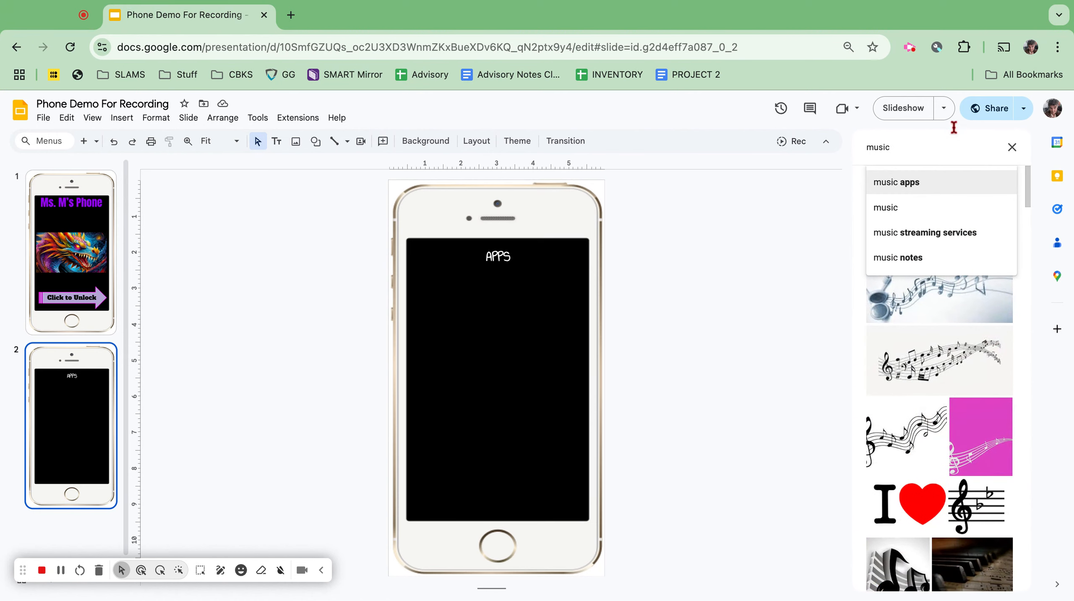
pyautogui.write('note')
pyautogui.press('Return')
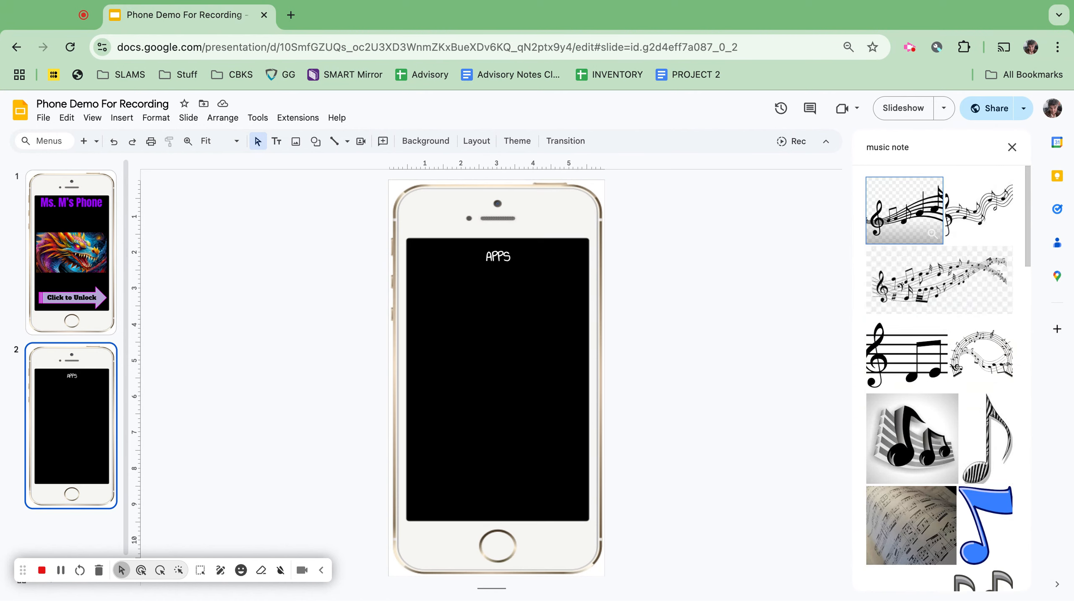
# - Insert the blue music note image from the search results onto the APPS slide
pyautogui.scroll(-1, 971, 417)
pyautogui.scroll(-2, 971, 417)
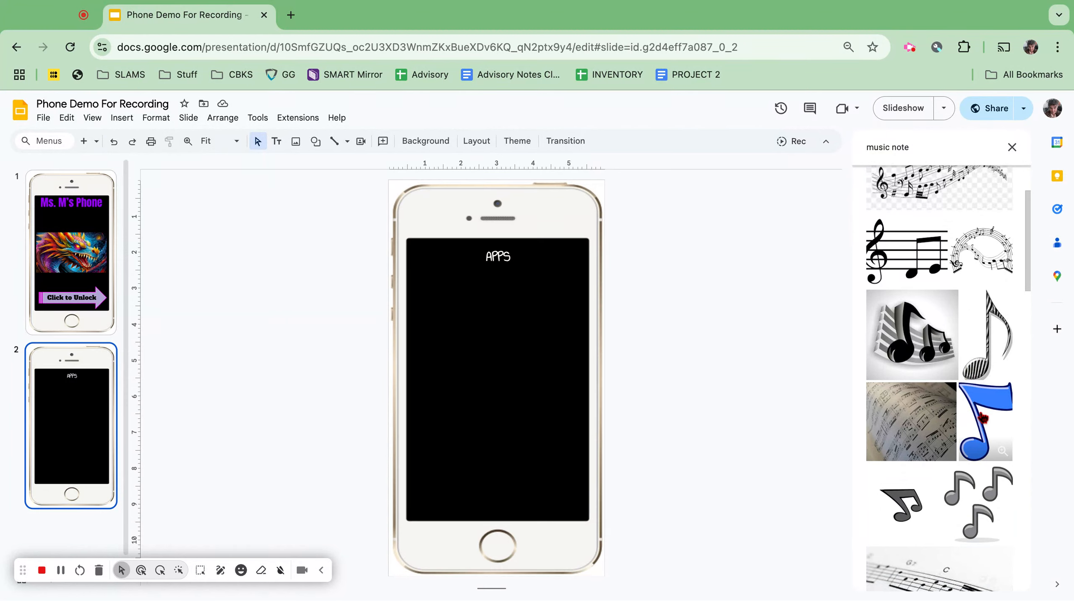
pyautogui.click(982, 425)
pyautogui.click(996, 573)
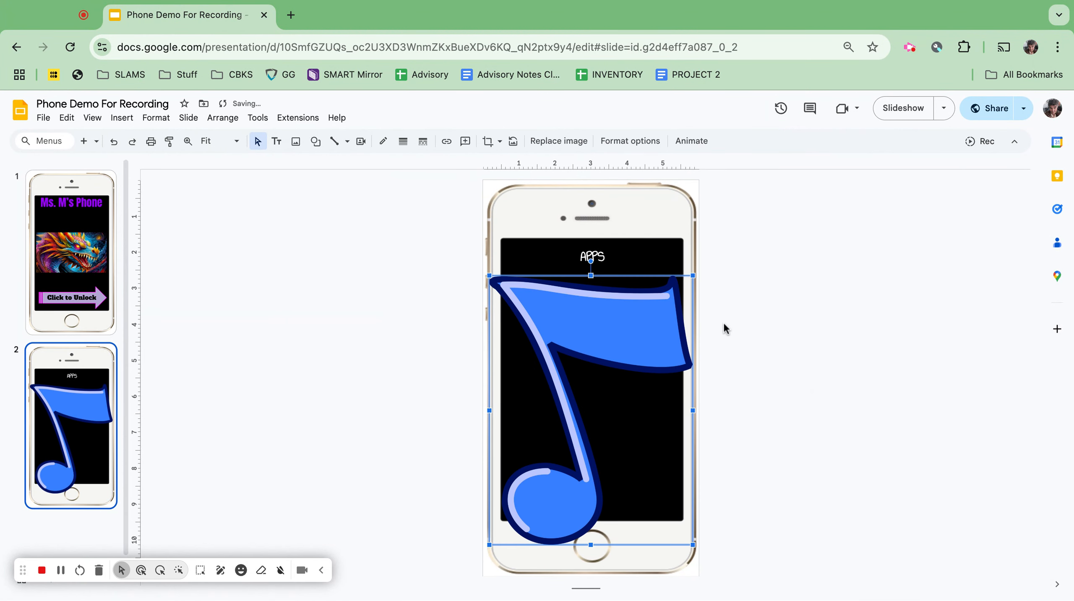
# - Shrink the blue music note to app-icon size and place it in the phone screen's upper-left area below the APPS title
pyautogui.moveTo(694, 275); pyautogui.dragTo(542, 473)
pyautogui.moveTo(513, 508); pyautogui.dragTo(531, 307)
pyautogui.moveTo(562, 346); pyautogui.dragTo(536, 301)
pyautogui.click(452, 320)
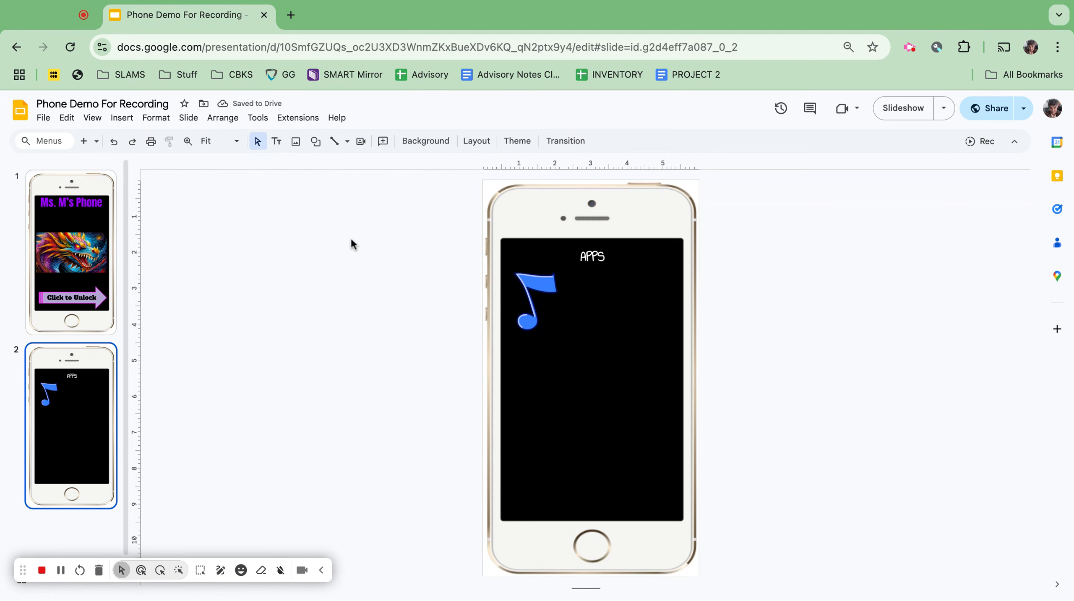
# - Search the web for "cats" images to insert on the APPS slide
pyautogui.click(295, 141)
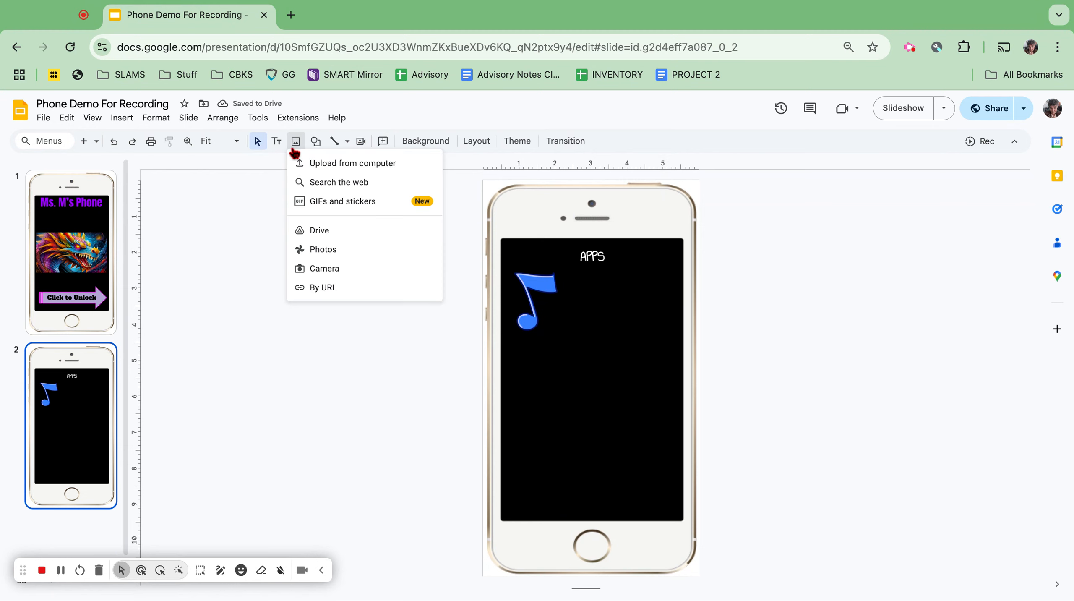
pyautogui.click(305, 181)
pyautogui.moveTo(935, 147); pyautogui.dragTo(874, 147)
pyautogui.write('cats')
pyautogui.press('Return')
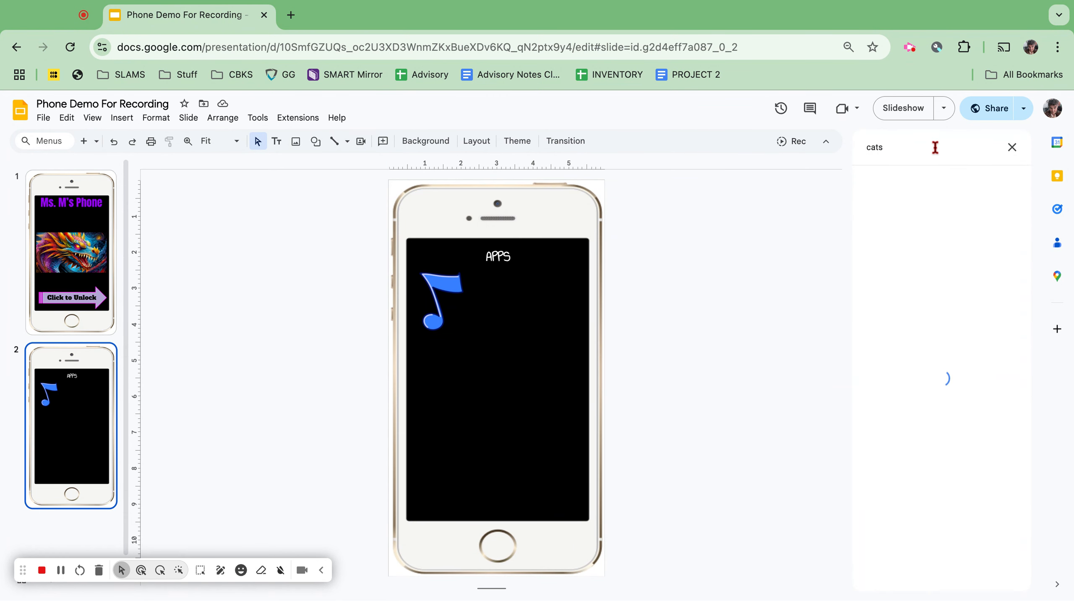
# - Insert the purple and white image of two cats from the results, and delete it from the slide
pyautogui.scroll(-6, 868, 335)
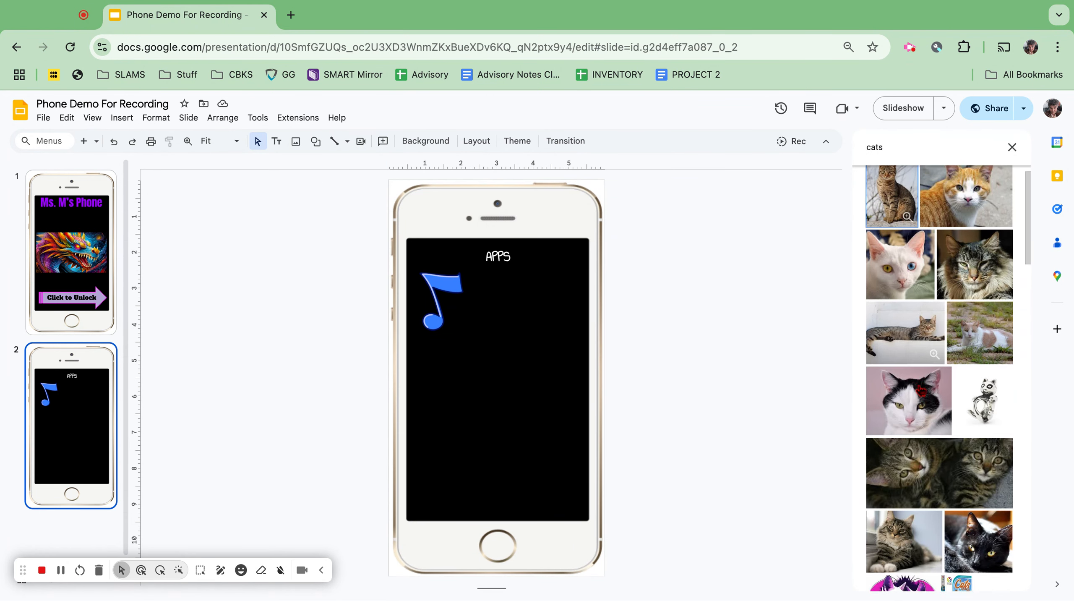
pyautogui.click(892, 377)
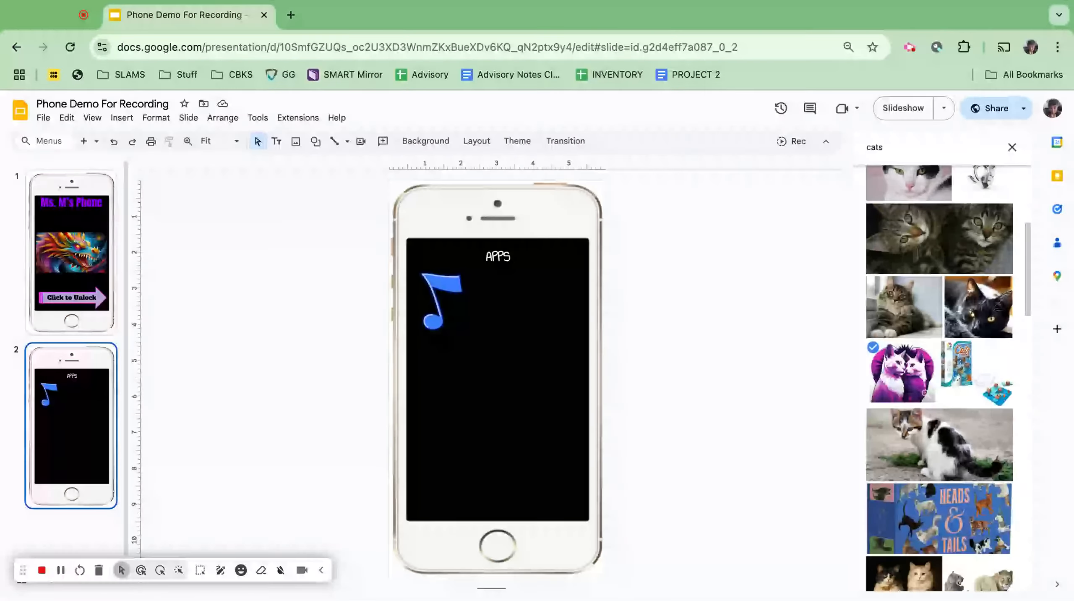
pyautogui.click(997, 573)
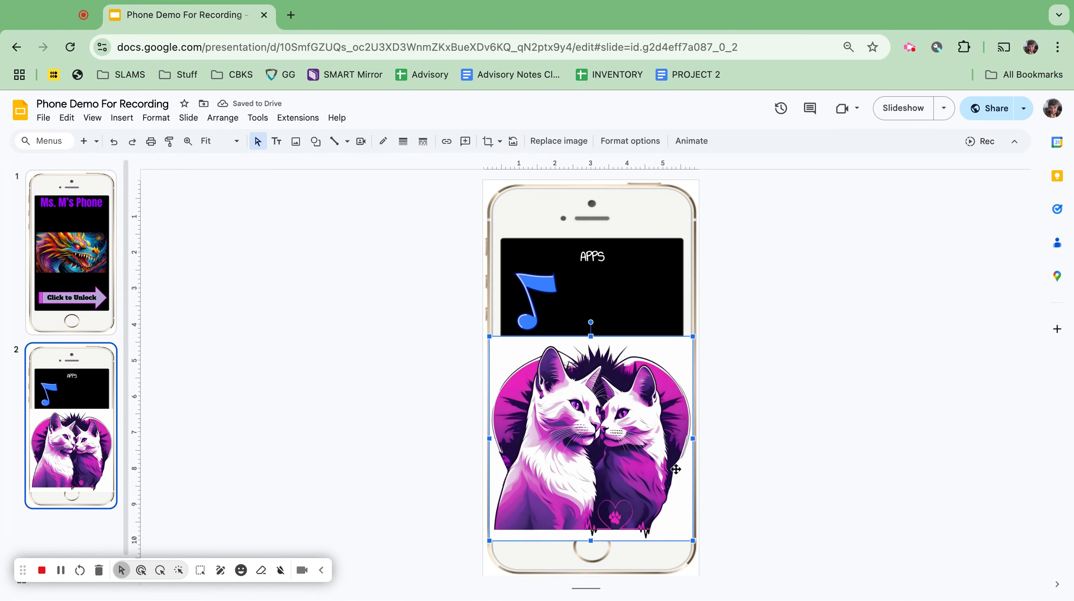
pyautogui.press('BackSpace')
# - Refine the web image search to "cats png" to look for cats with transparent backgrounds
pyautogui.click(296, 141)
pyautogui.click(338, 180)
pyautogui.write('pr')
pyautogui.write('g')
pyautogui.press('Return')
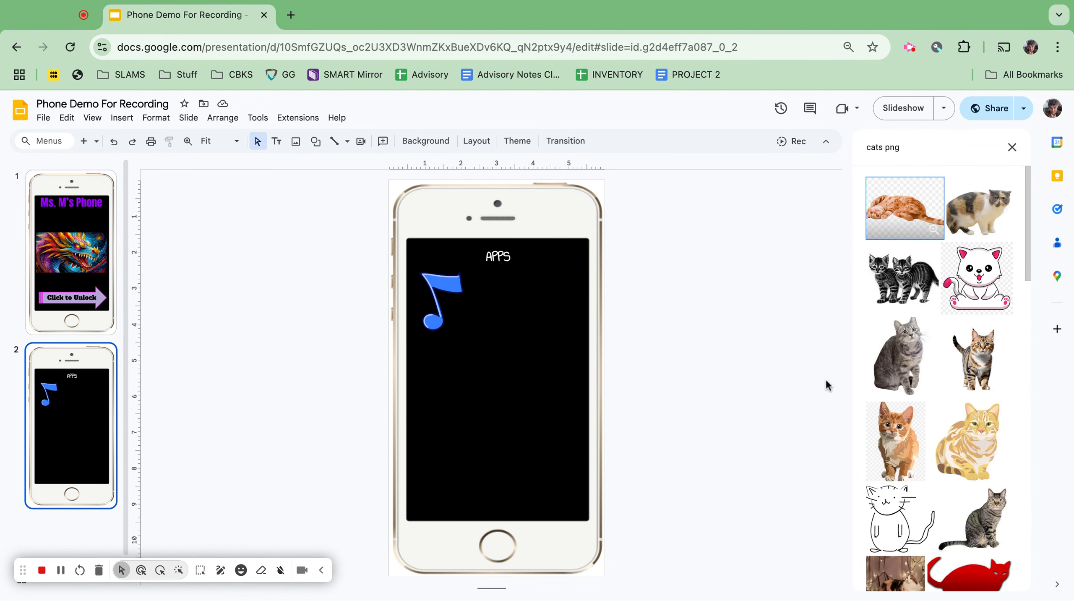
# - Insert the image of two black-and-white striped kittens onto the APPS slide
pyautogui.scroll(-2, 921, 357)
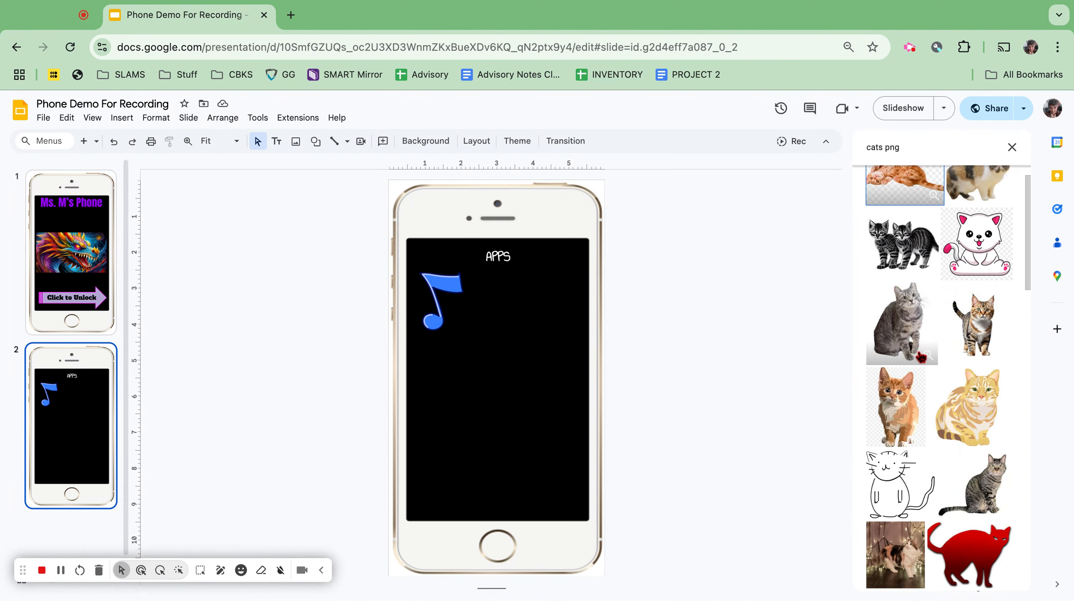
pyautogui.click(901, 244)
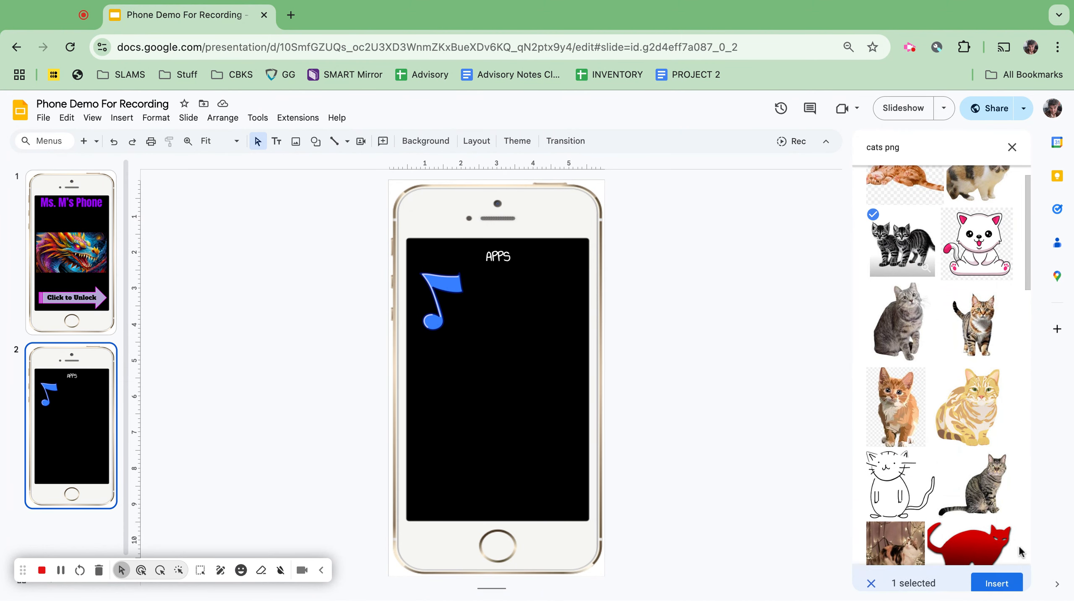
pyautogui.click(1011, 572)
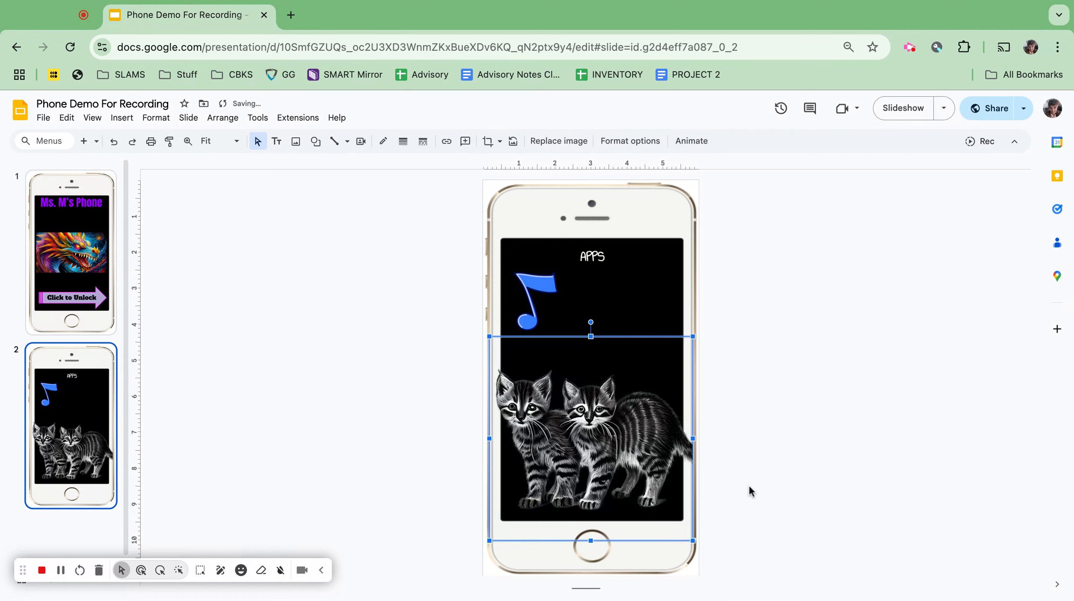
# - Shrink the kittens image to app-icon size and place it opposite the music note, near the phone screen's right edge
pyautogui.moveTo(695, 336); pyautogui.dragTo(555, 475)
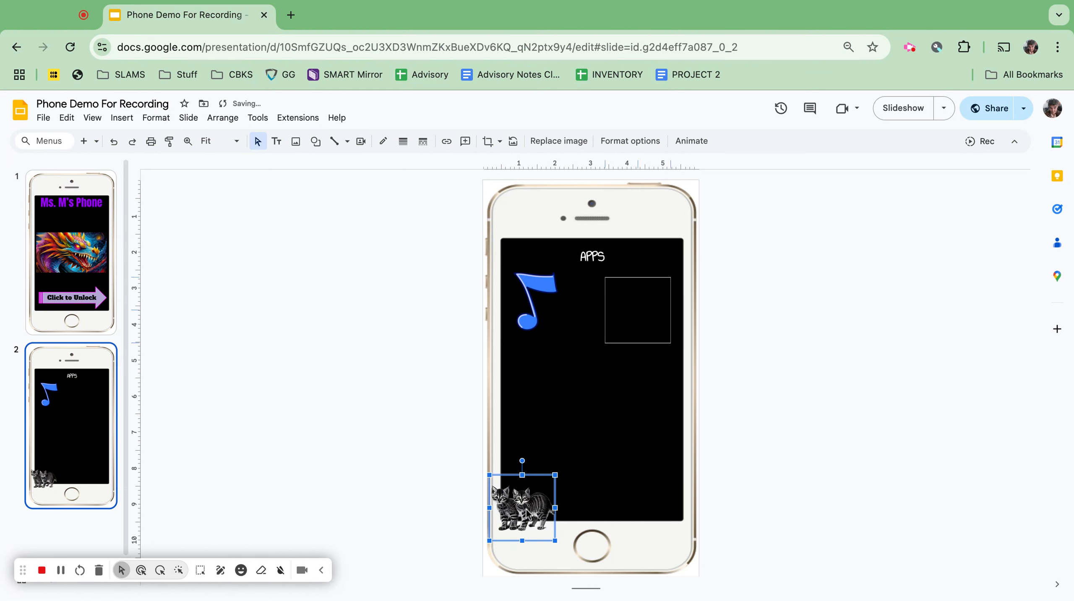
pyautogui.moveTo(527, 513); pyautogui.dragTo(642, 311)
pyautogui.click(833, 291)
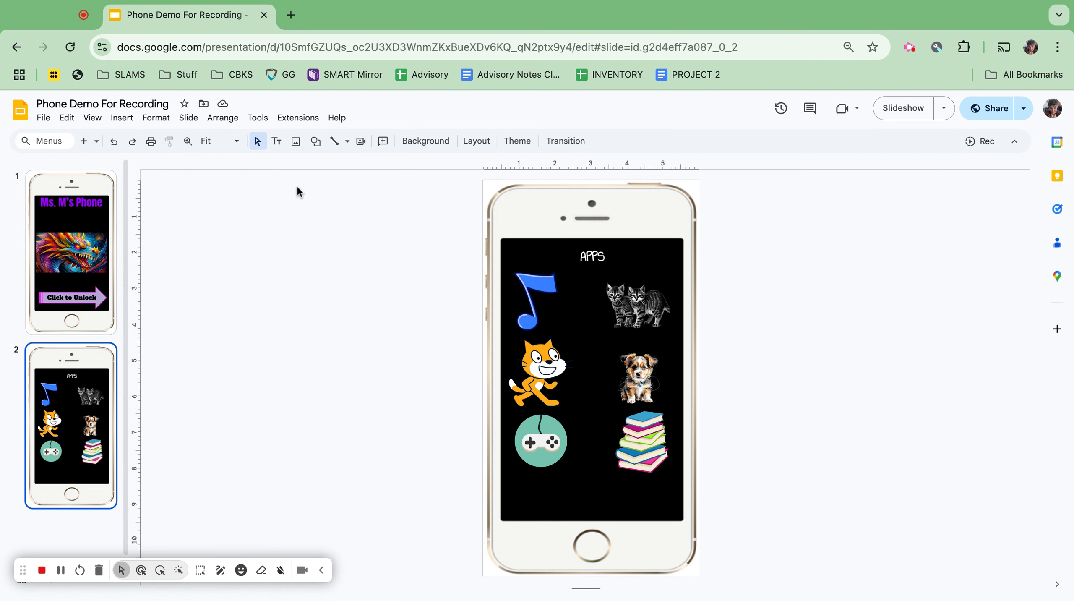
# - Draw a rounded rectangle about 4 inches wide below the app images, near the bottom of the phone screen
pyautogui.click(316, 142)
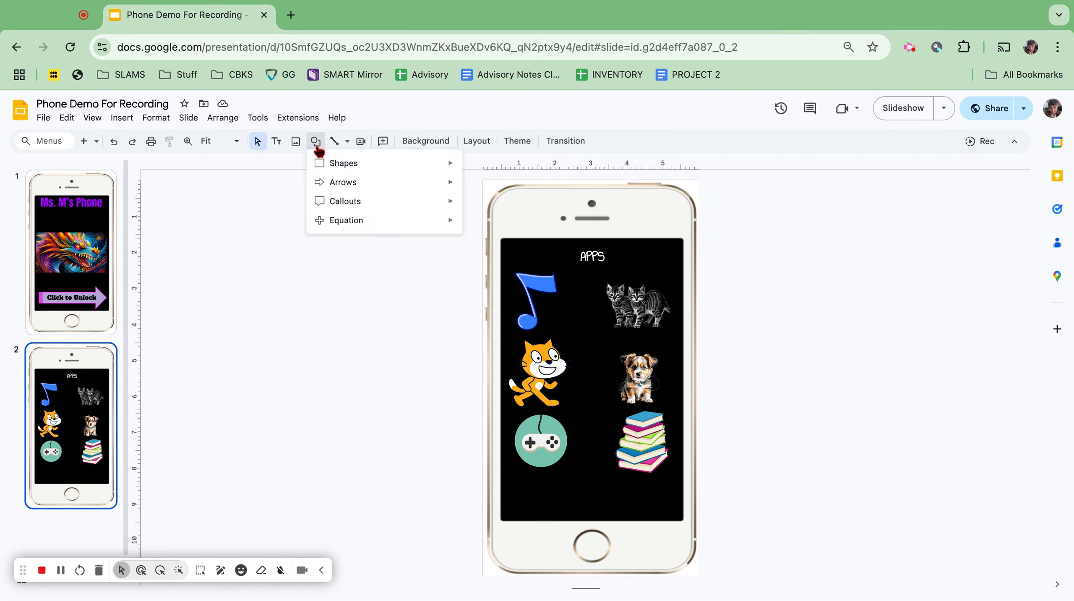
pyautogui.moveTo(323, 163)
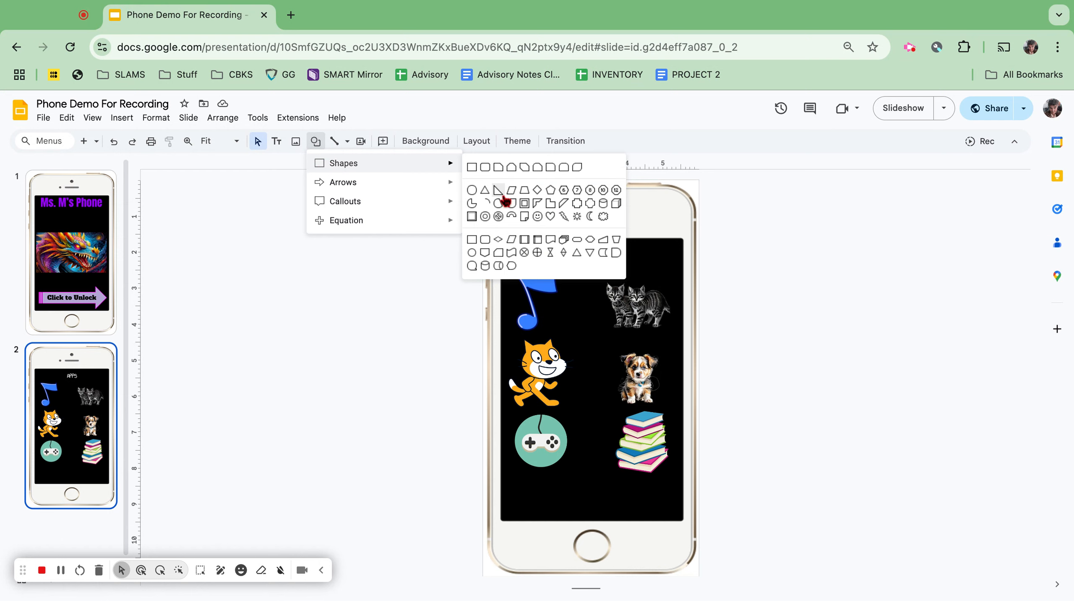
pyautogui.click(487, 240)
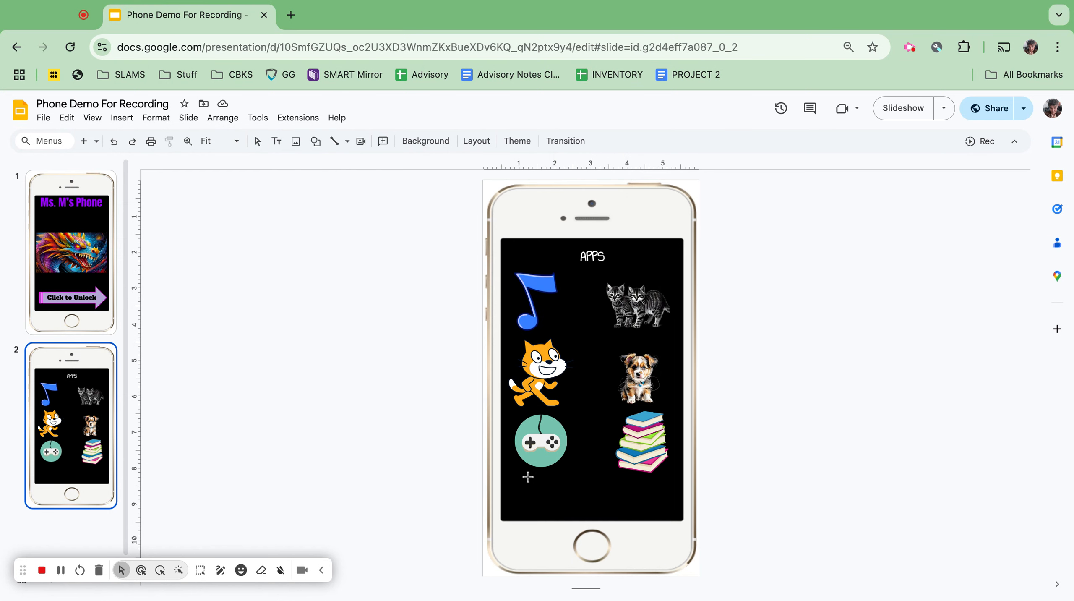
pyautogui.moveTo(517, 487); pyautogui.dragTo(664, 513)
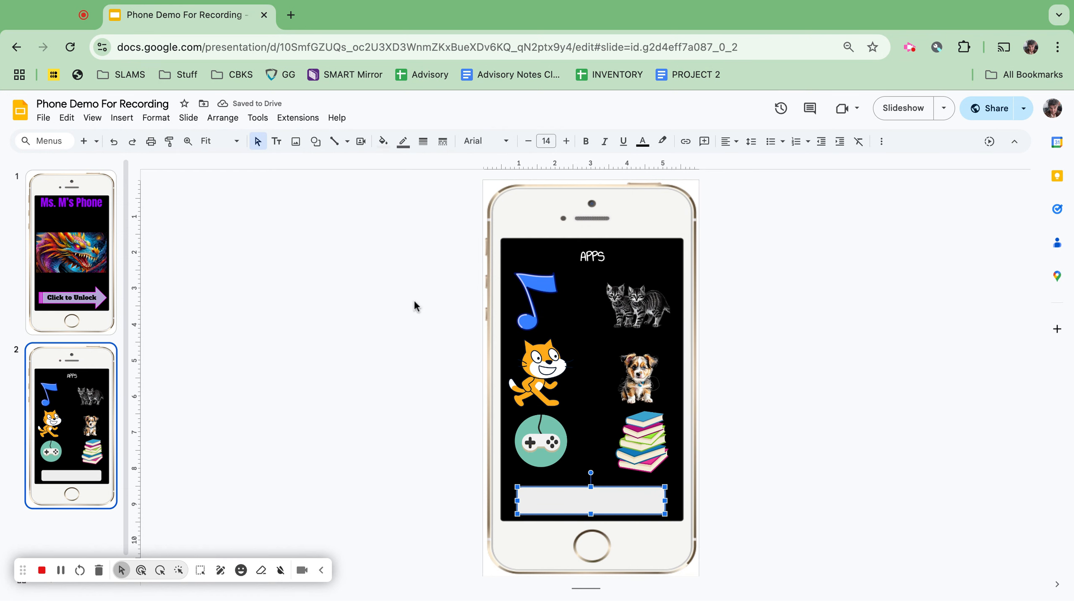
# - Label the rounded rectangle "BACK TO LOCK SCREEN"
pyautogui.click(571, 502)
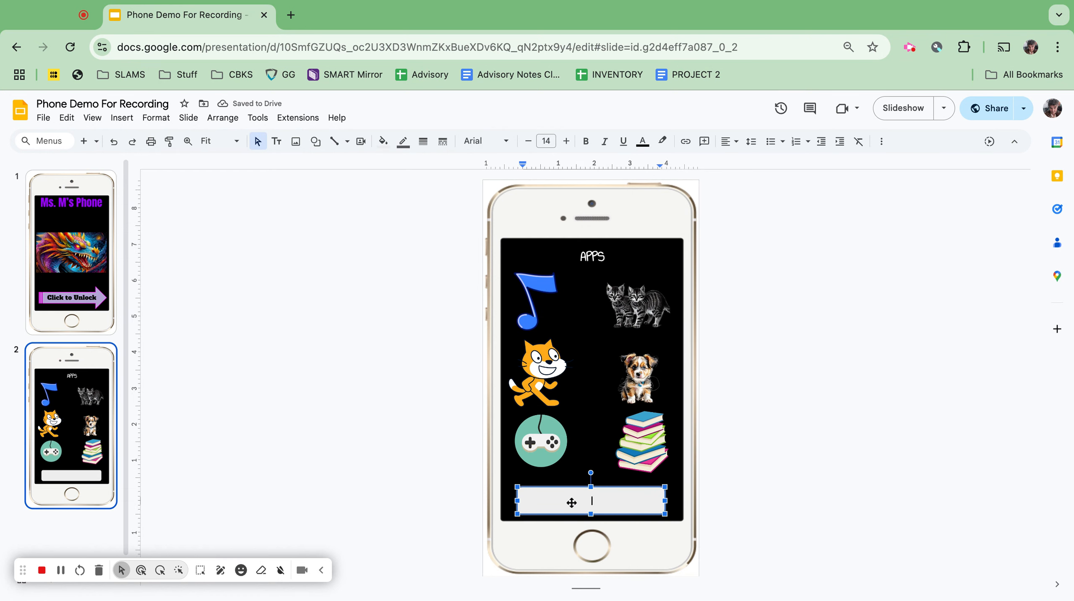
pyautogui.write('BACK TO LOCK SCREEN')
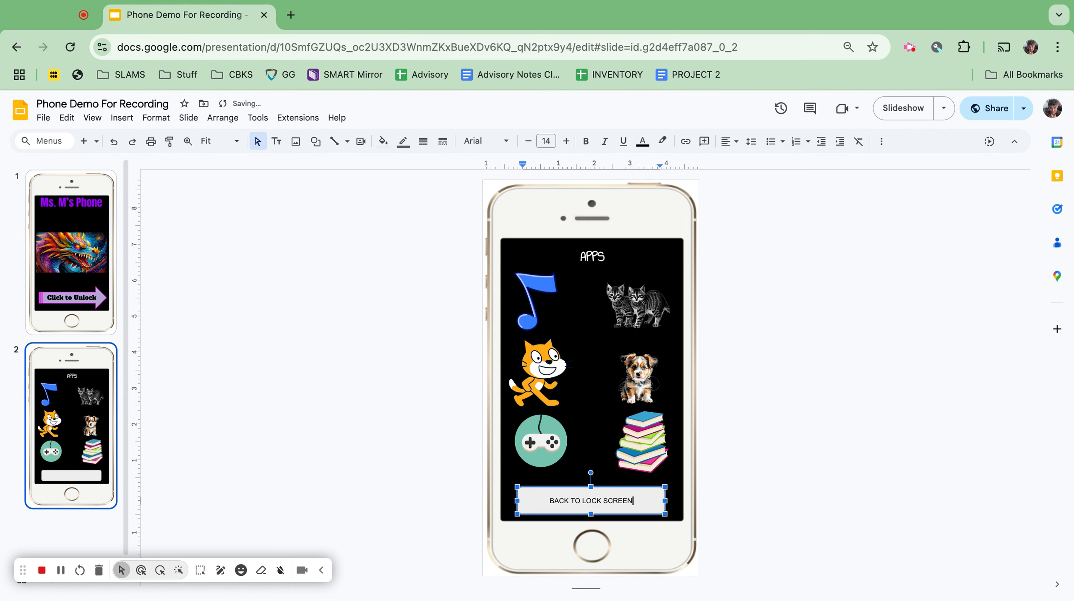
pyautogui.click(346, 451)
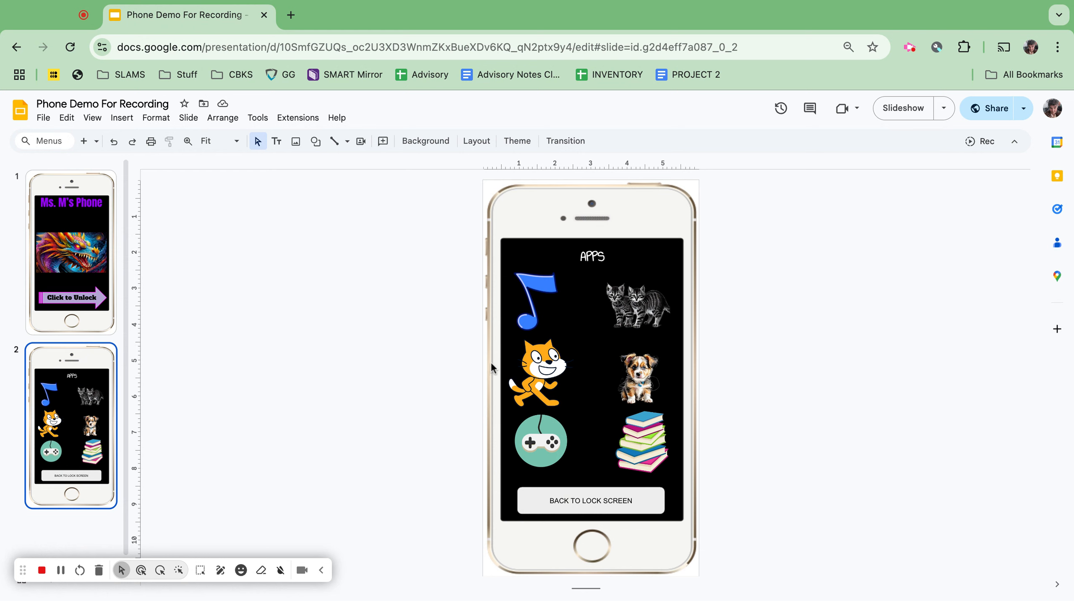
# - Link the "BACK TO LOCK SCREEN" shape to Slide 1: Ms. M's Phone
pyautogui.click(656, 504)
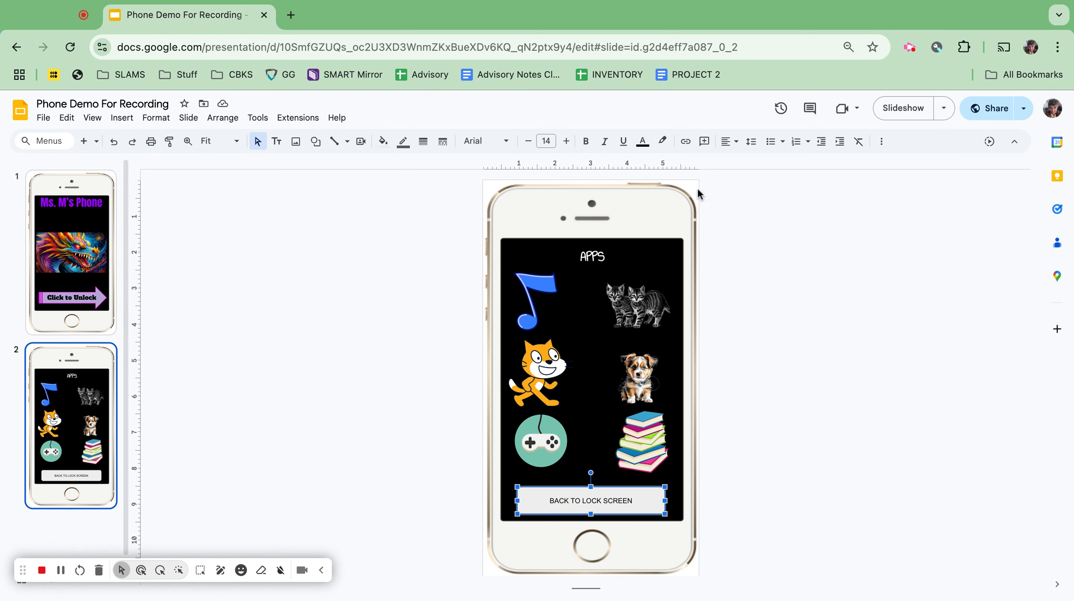
pyautogui.click(685, 142)
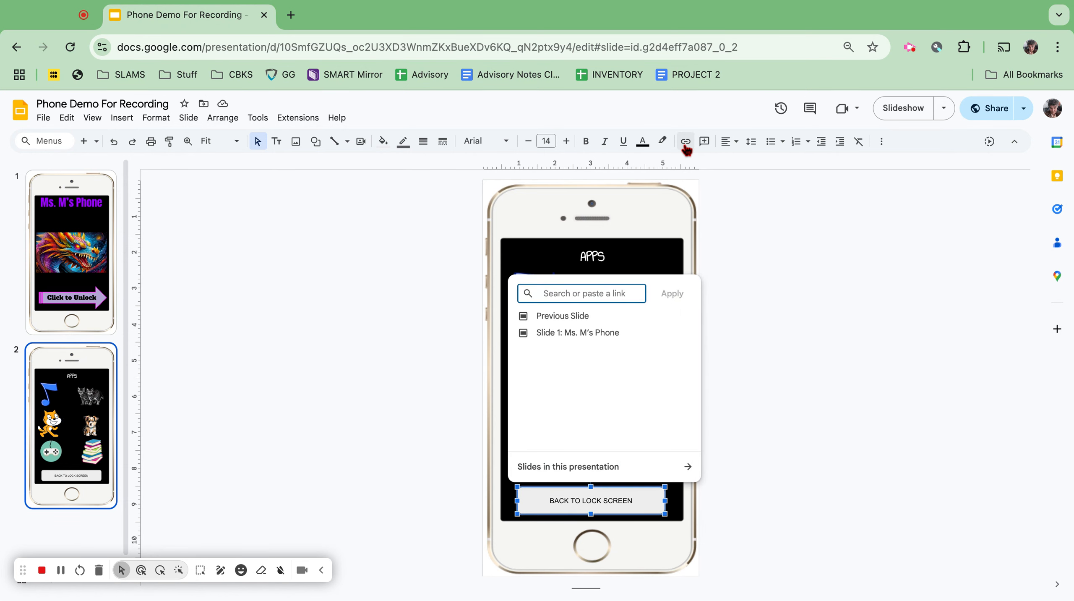
pyautogui.click(635, 465)
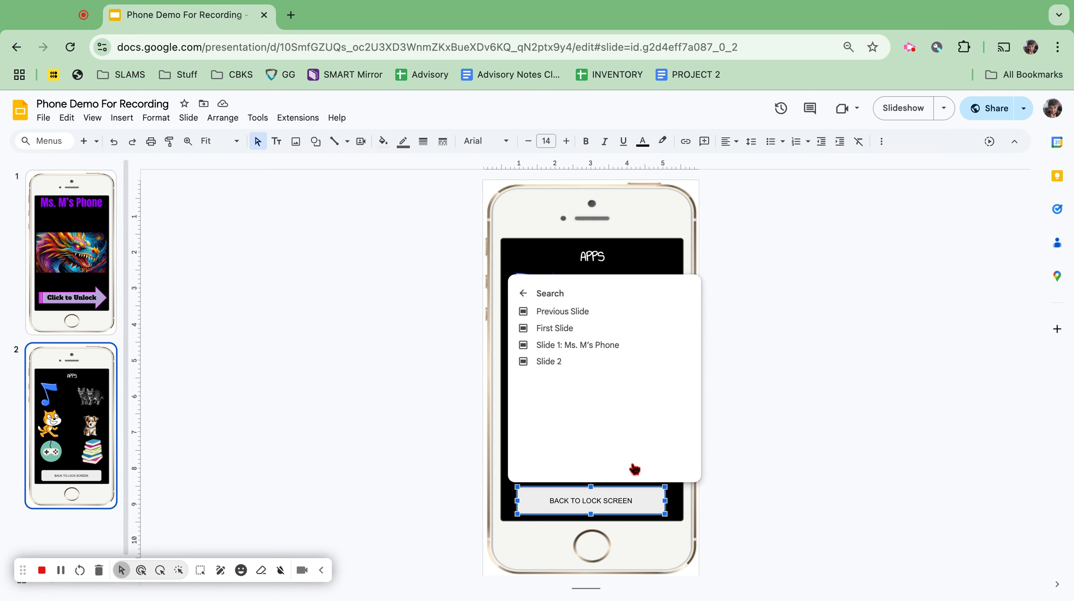
pyautogui.click(607, 345)
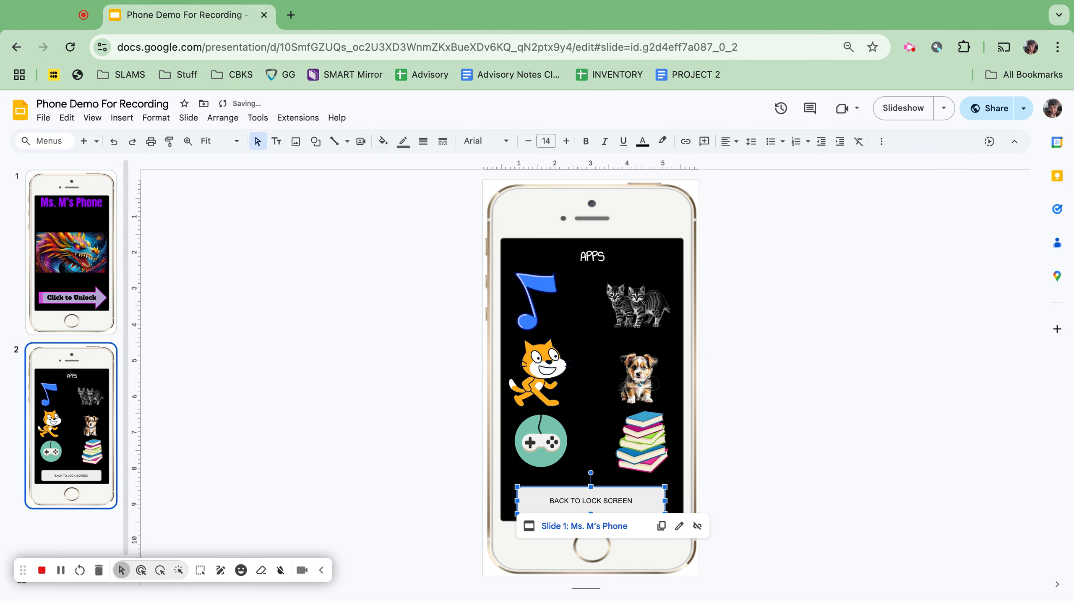
pyautogui.click(886, 386)
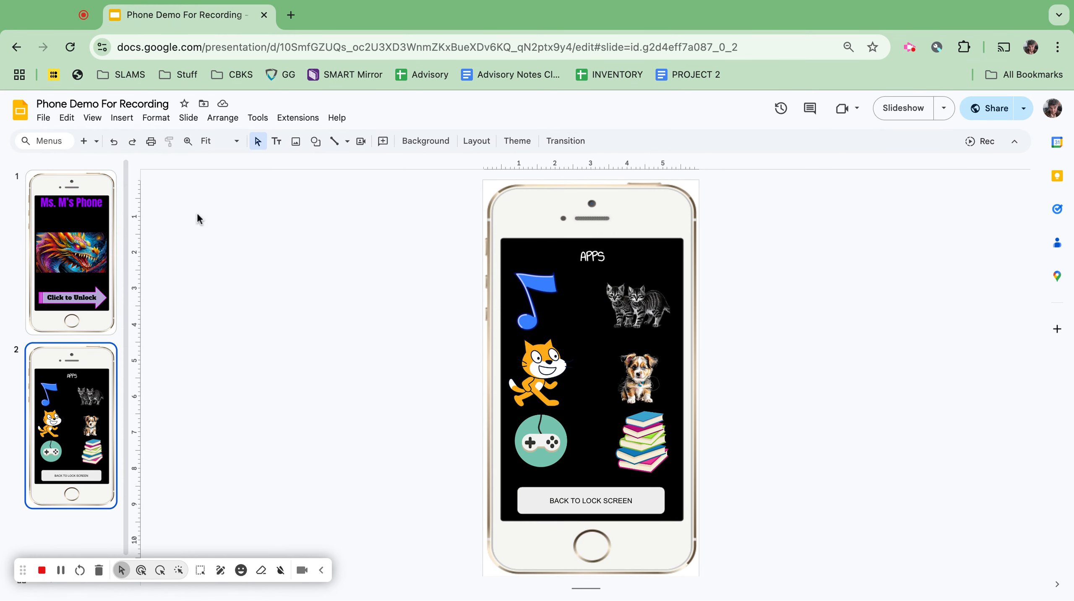
# - Add a third slide with the iPhone Template layout and enter "Music" as its subtitle
pyautogui.click(97, 147)
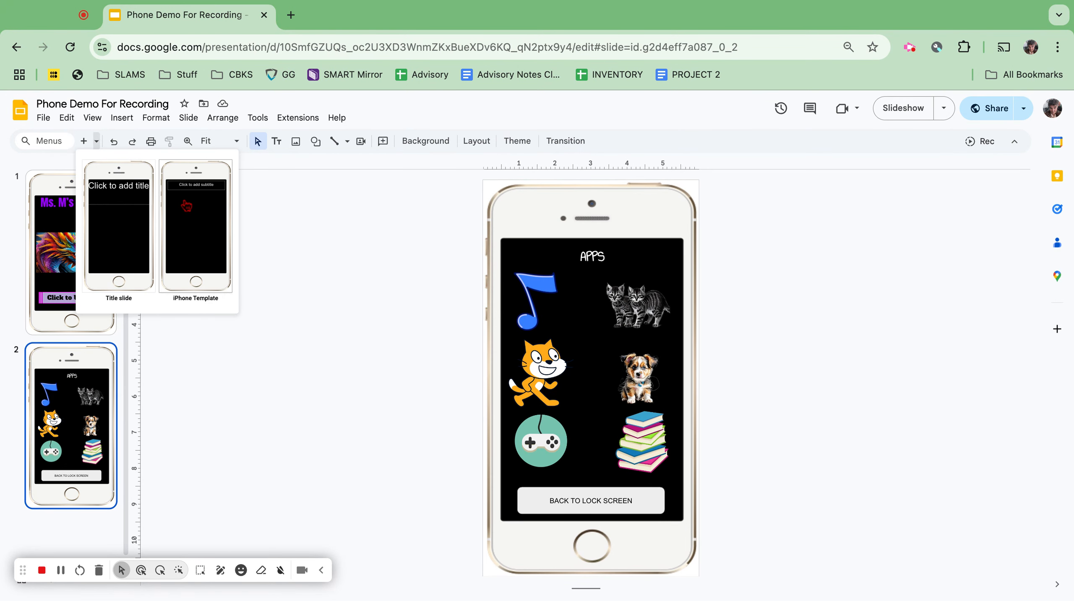
pyautogui.click(204, 225)
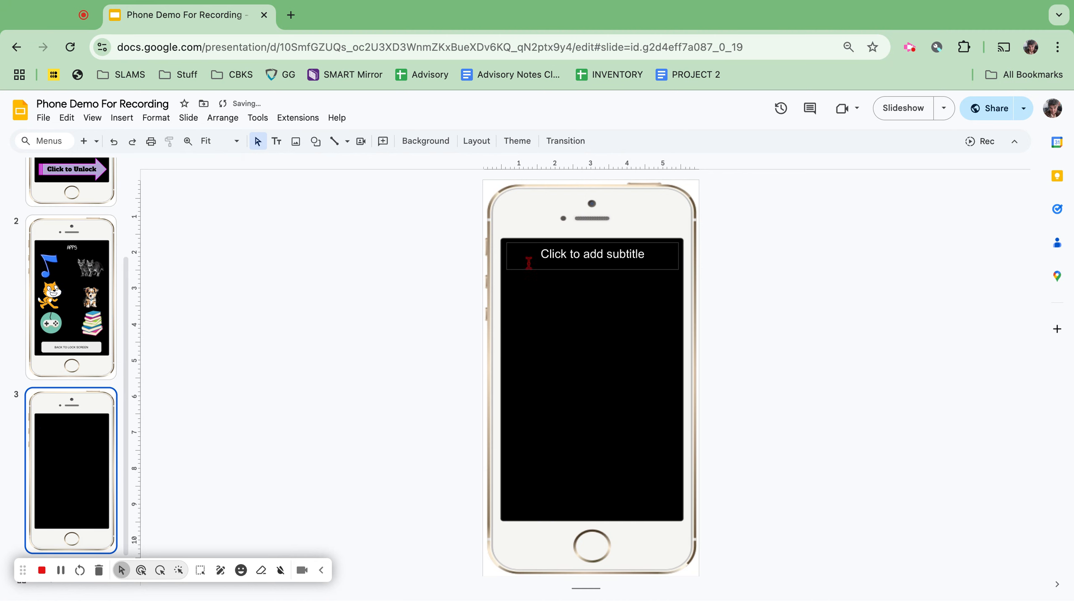
pyautogui.click(579, 259)
pyautogui.write('Music')
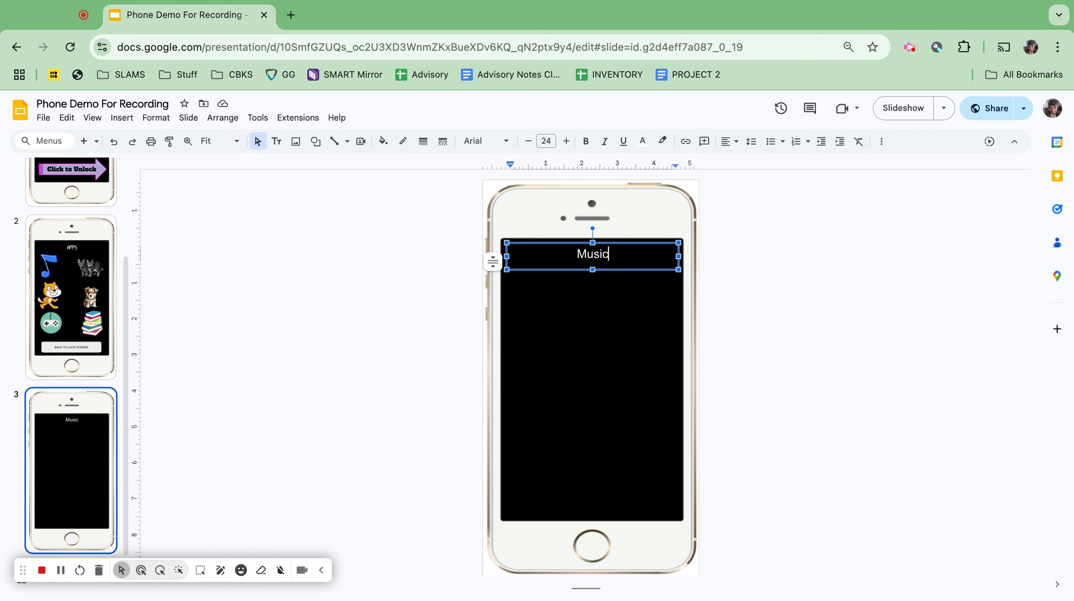
pyautogui.press('Escape')
pyautogui.press('Escape')
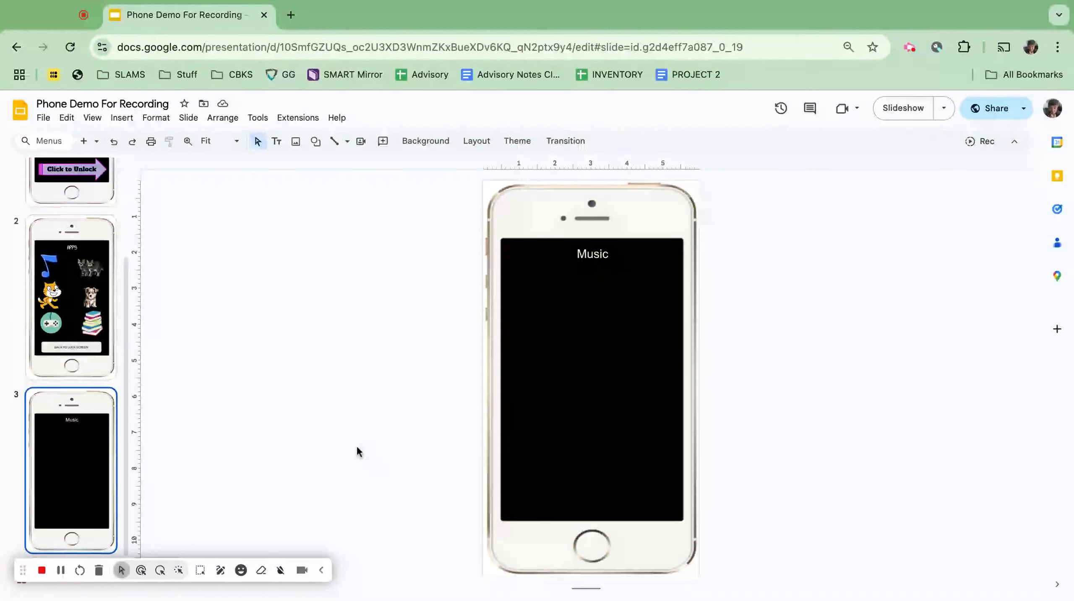
# - Start inserting a video on the Music slide and search YouTube for "laika"
pyautogui.click(126, 120)
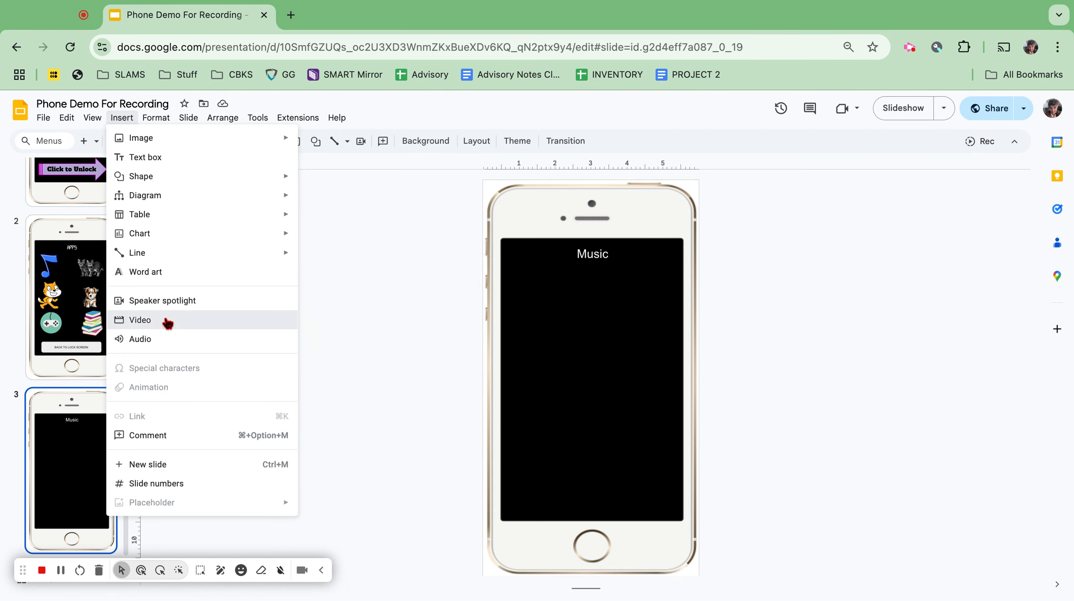
pyautogui.click(168, 322)
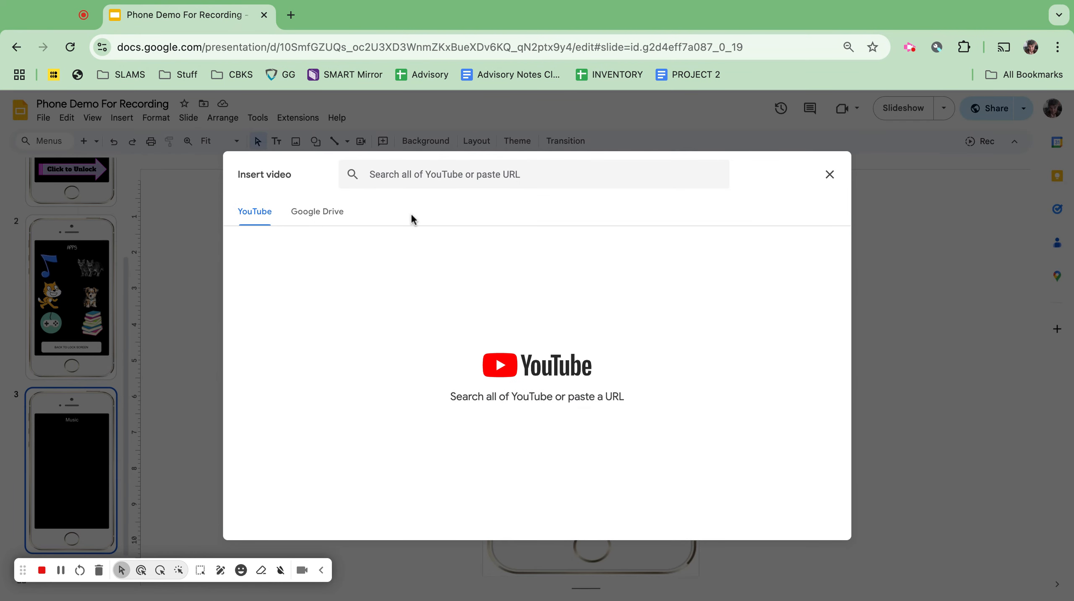
pyautogui.click(430, 180)
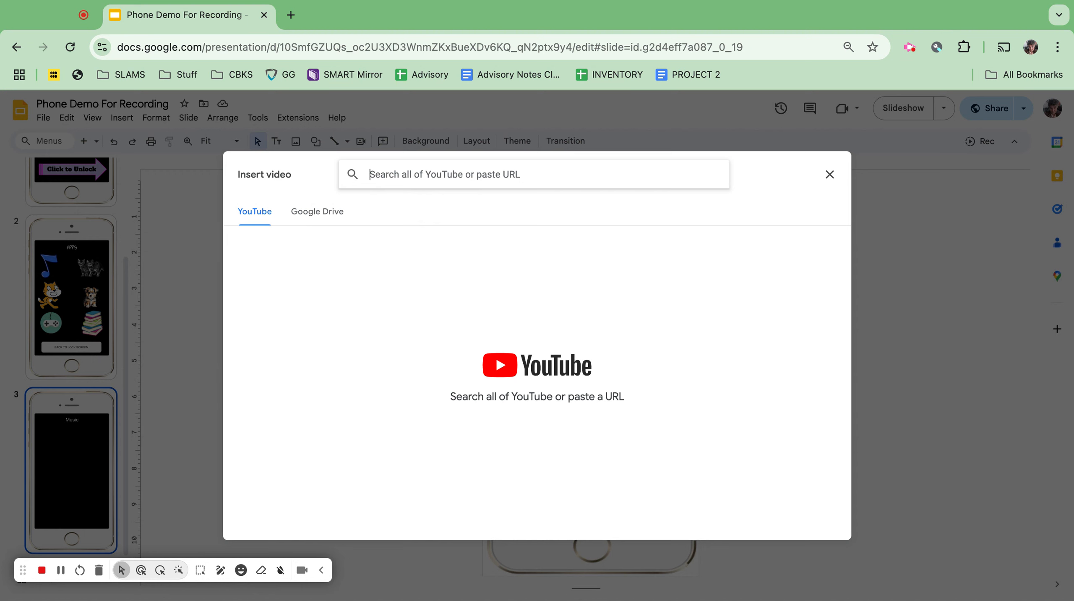
pyautogui.write('laika')
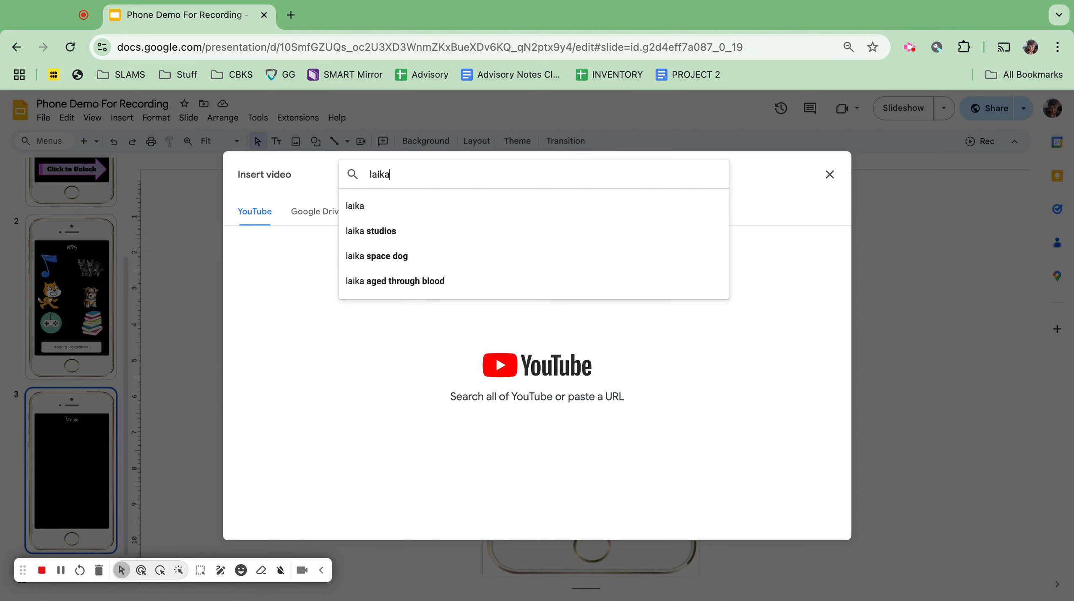
pyautogui.press('Return')
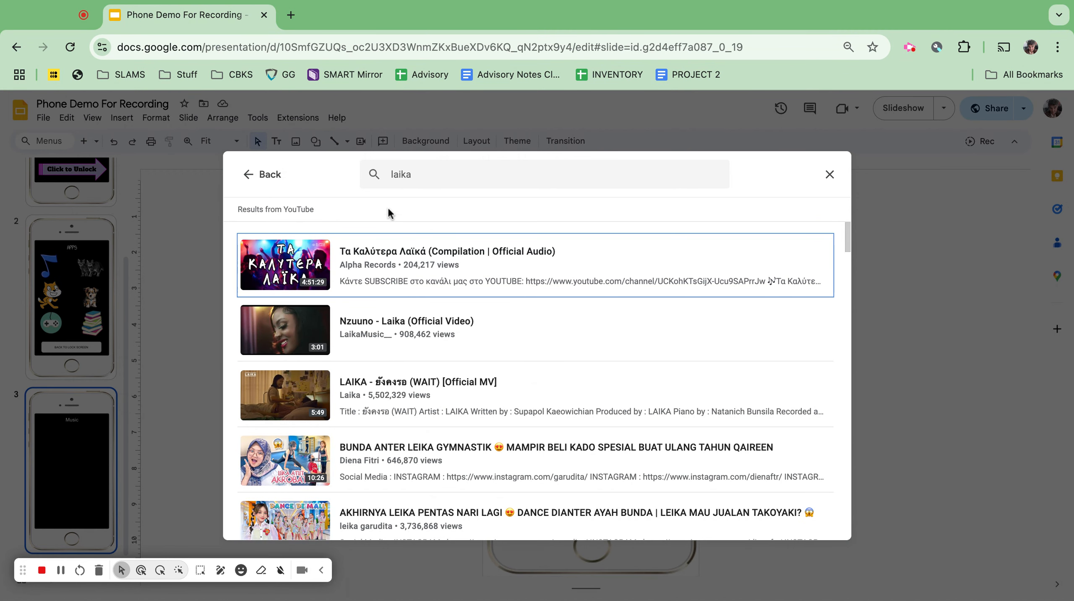
# - Replace the YouTube search term with "king of spain" and look through the results
pyautogui.doubleClick(426, 172)
pyautogui.press('BackSpace')
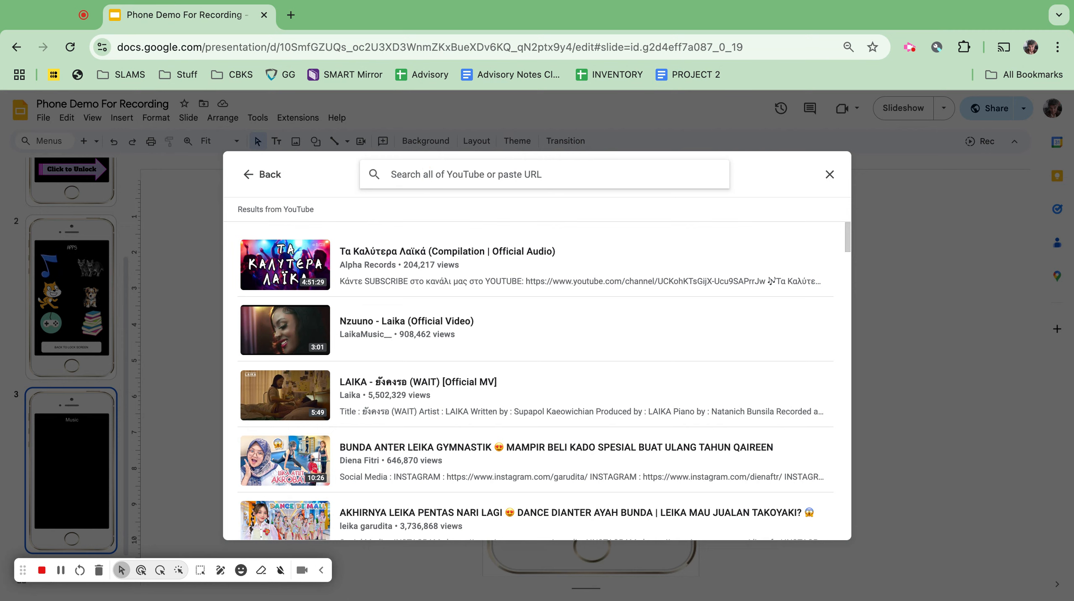
pyautogui.write('king of spain')
pyautogui.press('Return')
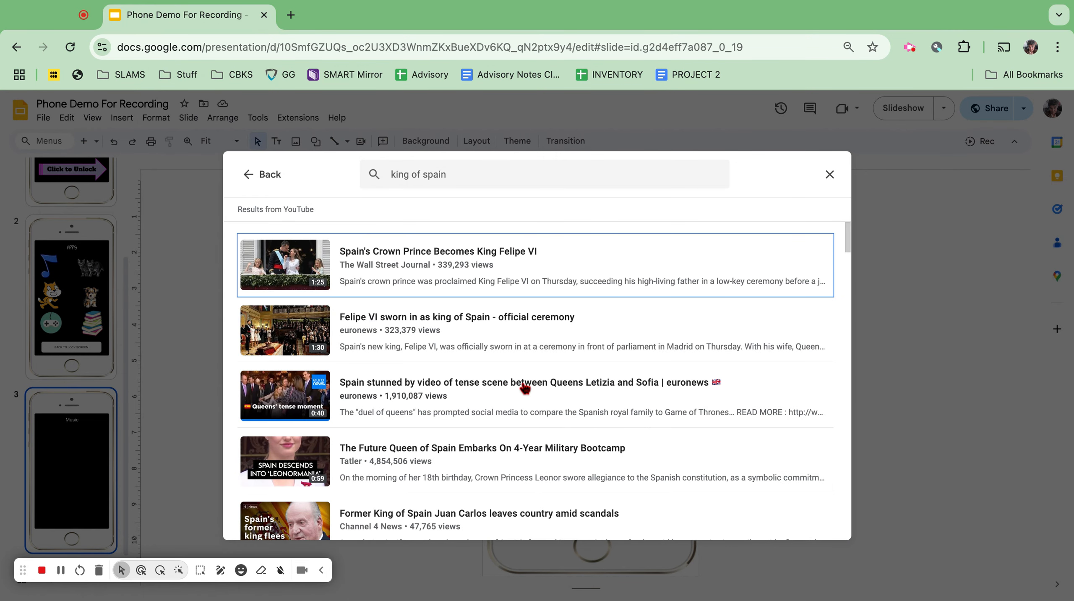
pyautogui.scroll(-1, 526, 390)
pyautogui.scroll(1, 525, 390)
# - Refine the search to "king of spain moxy fruvous" and insert the video "Moxy Fruvous - King of Spain (HQ Audio)"
pyautogui.click(506, 169)
pyautogui.write('moxy fruvous')
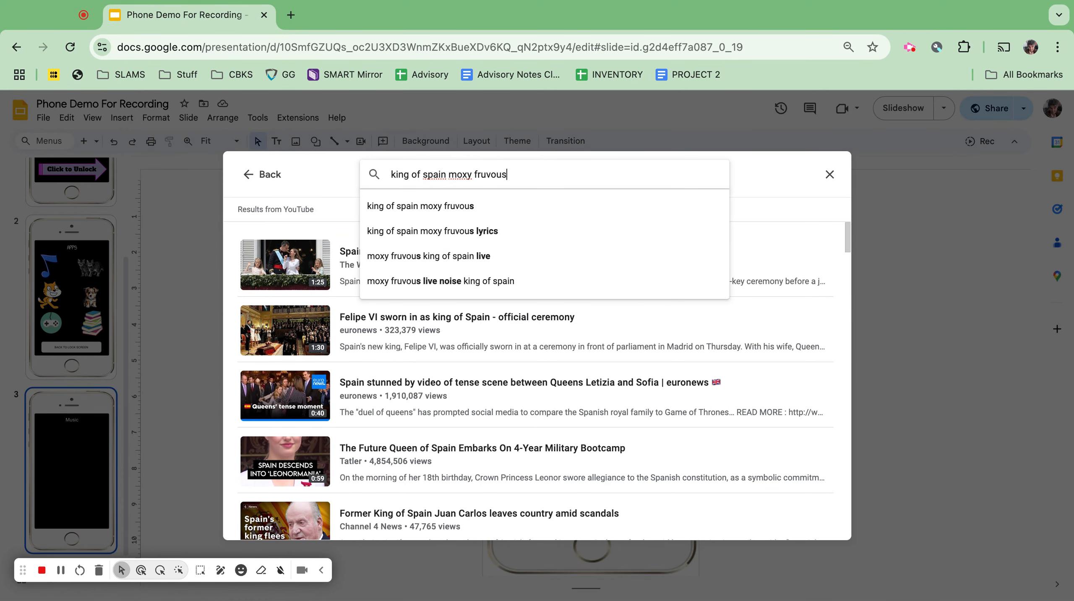
pyautogui.press('Return')
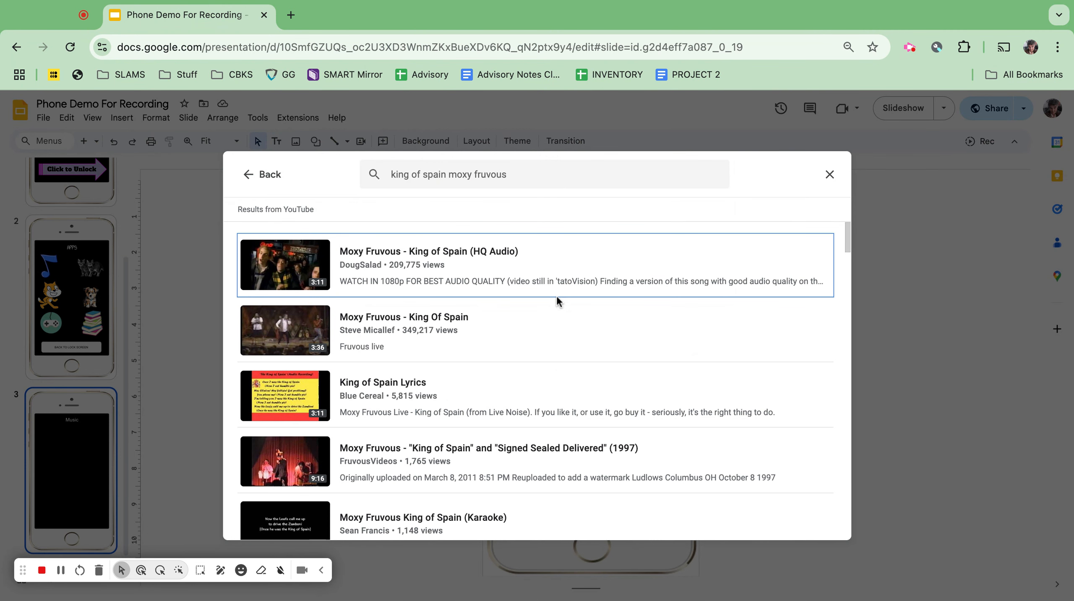
pyautogui.click(551, 277)
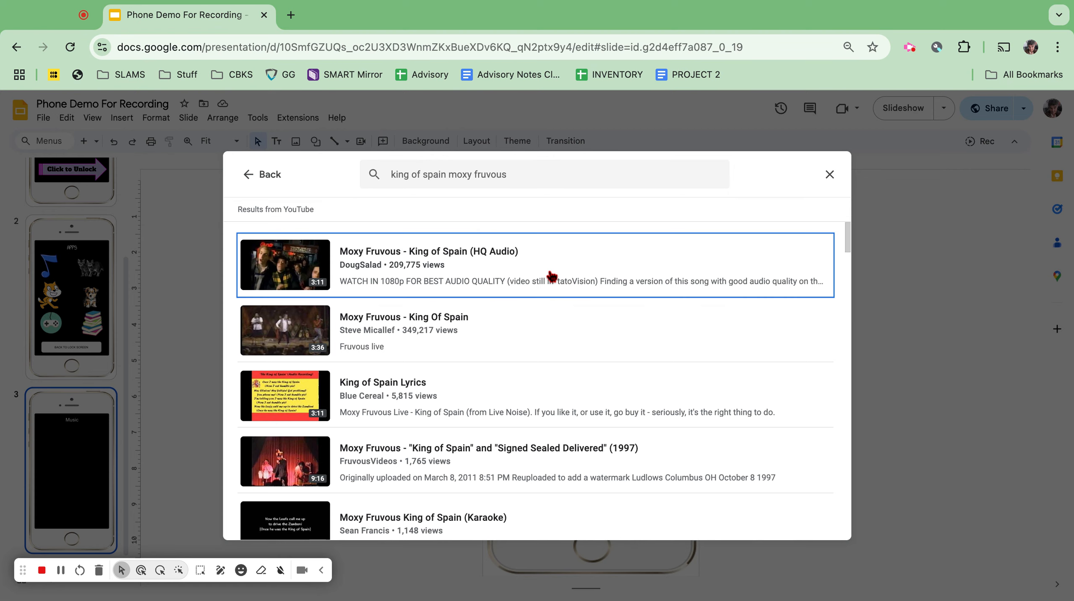
pyautogui.click(810, 518)
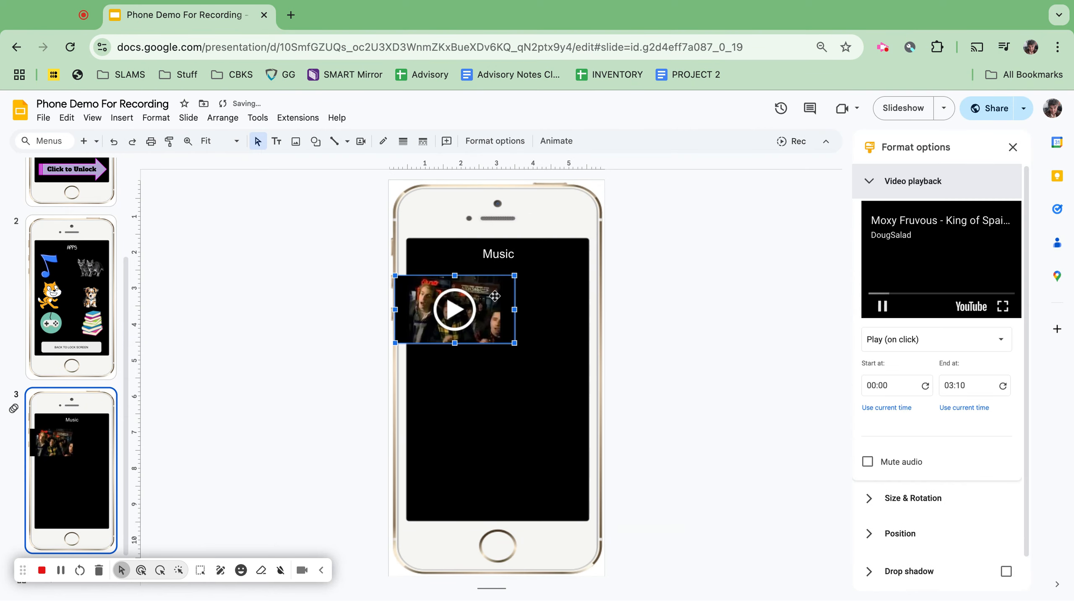
# - Place the video directly below the Music heading and enlarge it to about 4.8 inches wide, within the phone screen
pyautogui.moveTo(495, 296); pyautogui.dragTo(481, 288)
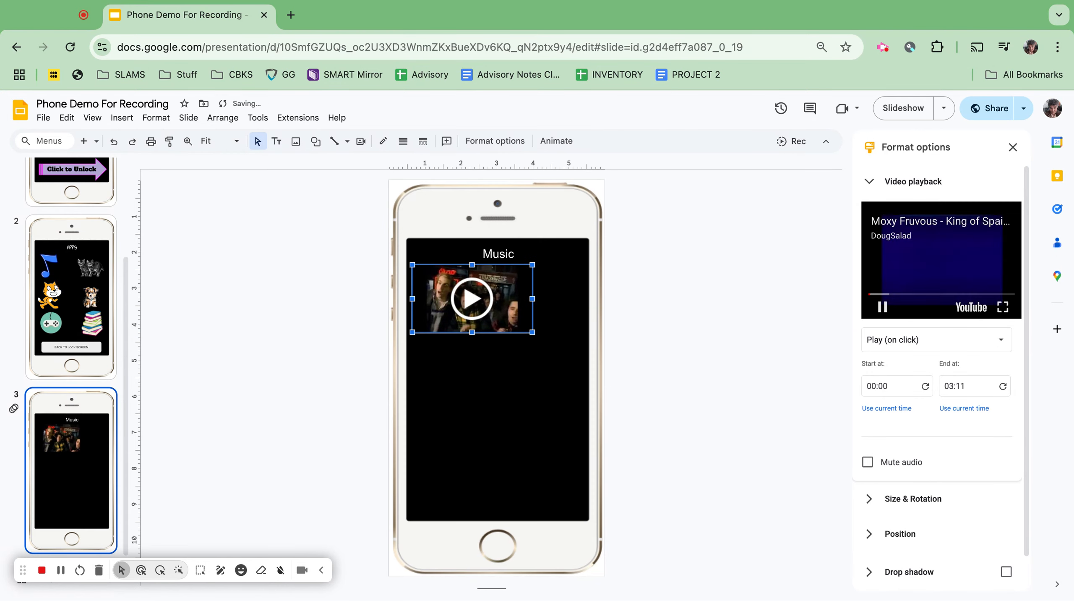
pyautogui.moveTo(533, 333); pyautogui.dragTo(584, 362)
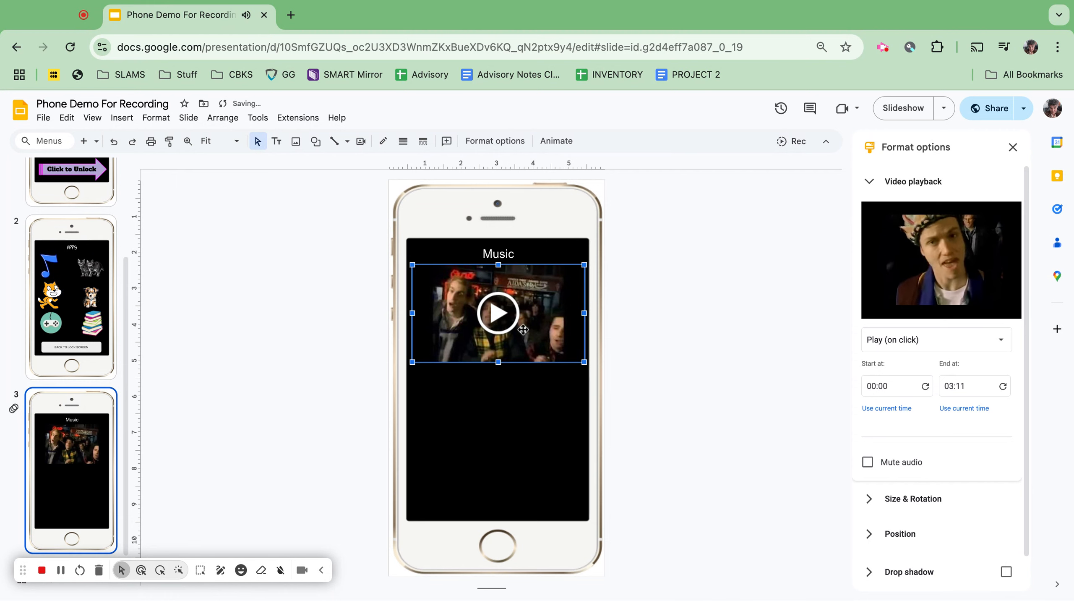
# - Pause the video preview and set the video's playback to Play (automatically)
pyautogui.click(882, 306)
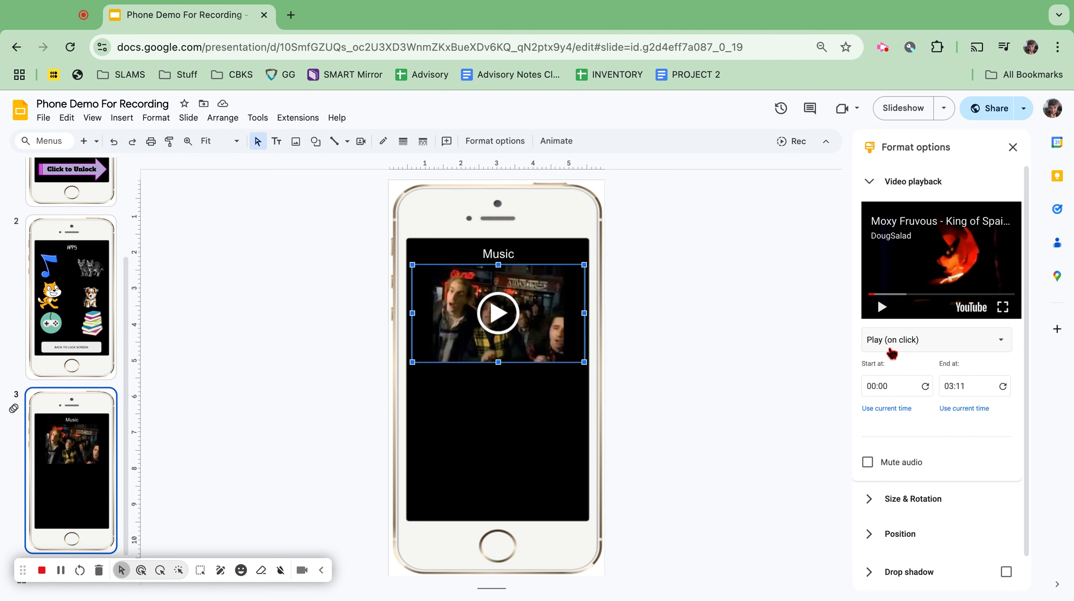
pyautogui.click(925, 348)
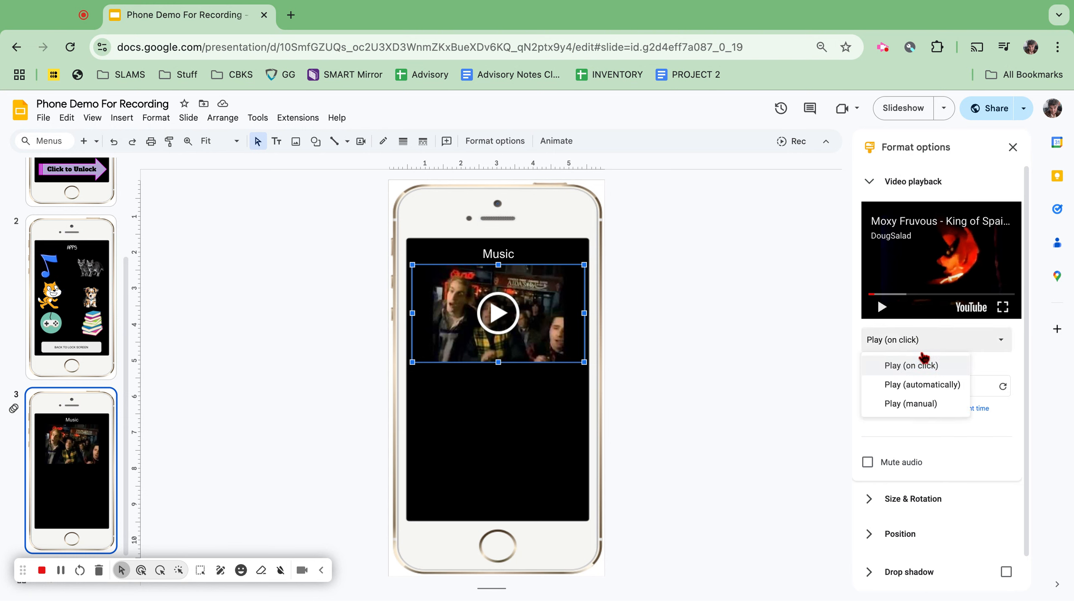
pyautogui.click(923, 383)
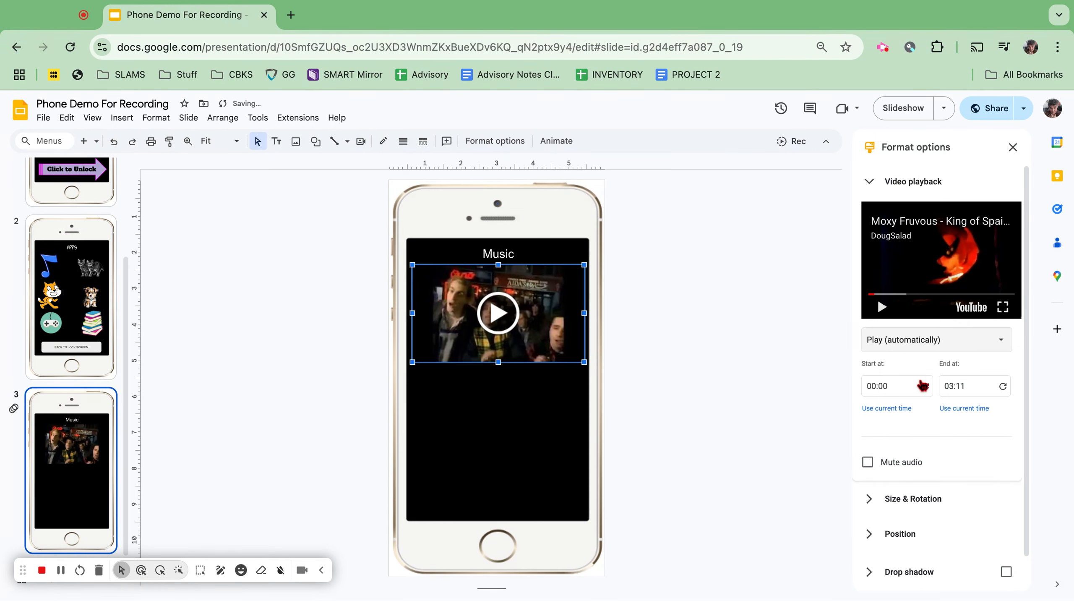
pyautogui.click(766, 360)
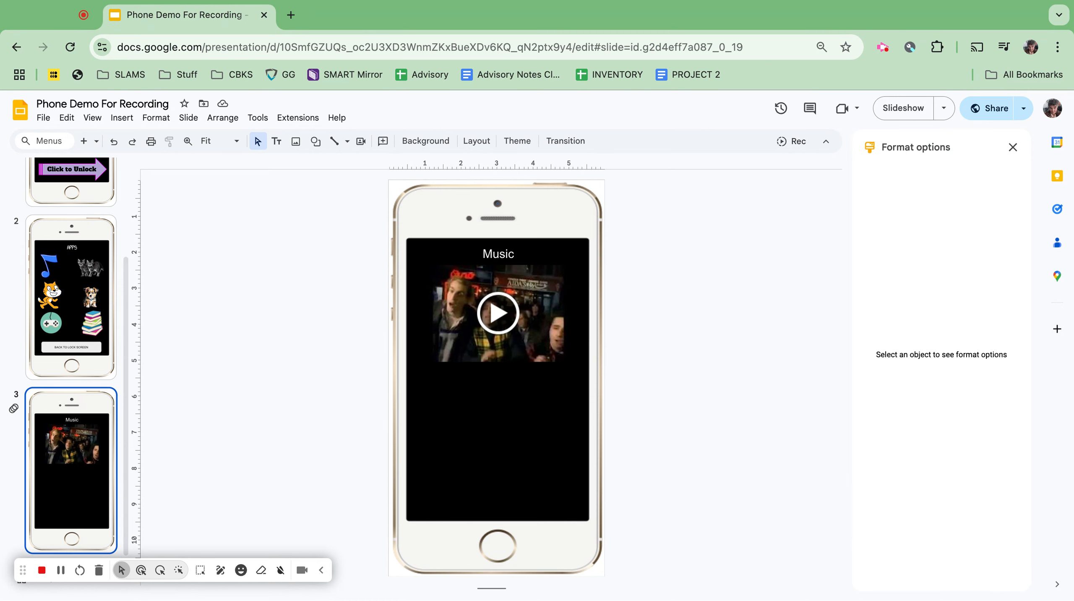
# - Draw a rounded rectangle about 4.3 inches wide and 2 inches tall below the video
pyautogui.click(314, 143)
pyautogui.moveTo(325, 168)
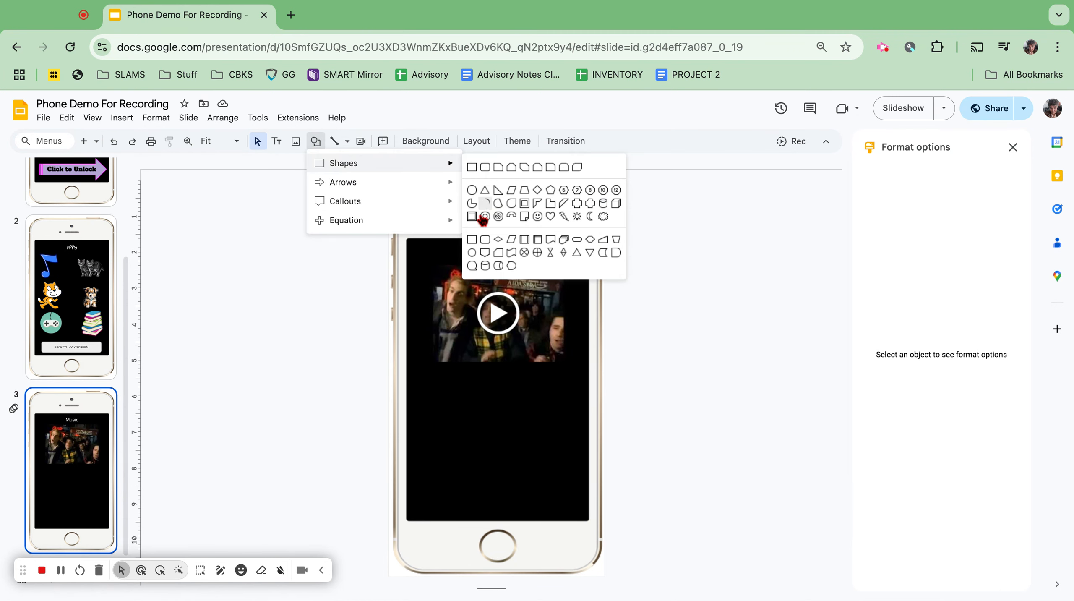
pyautogui.click(485, 240)
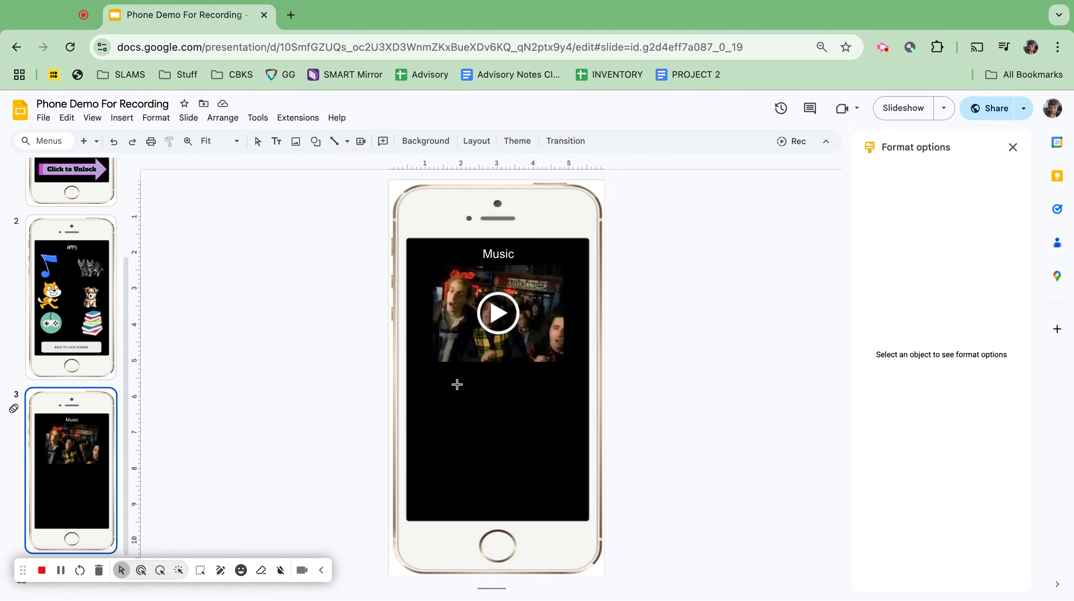
pyautogui.click(422, 380)
pyautogui.moveTo(421, 380); pyautogui.dragTo(576, 450)
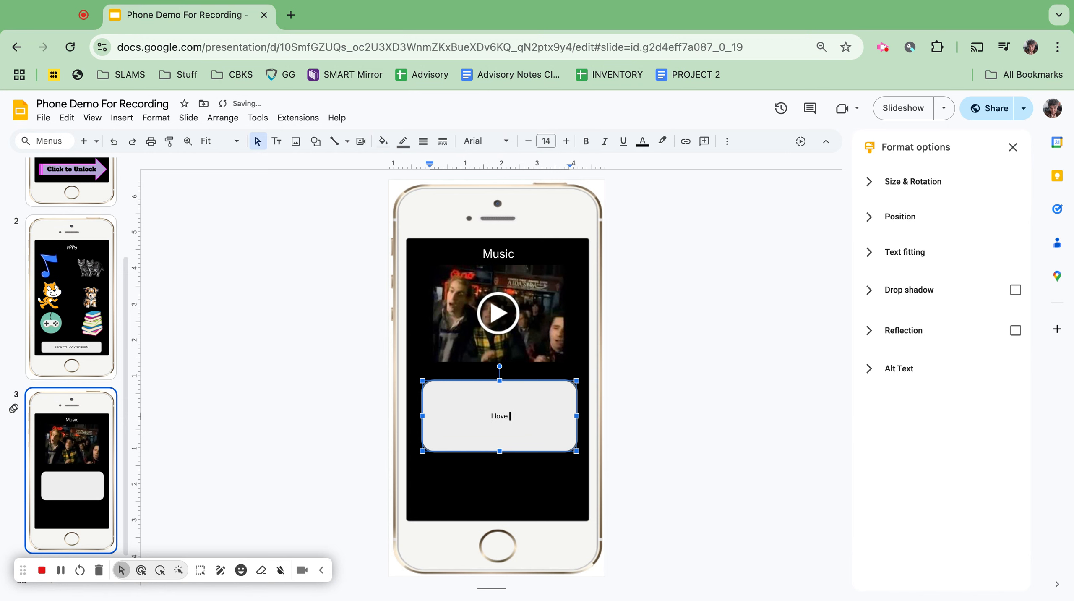
# - Enter "I love this song. King of Spain was the first song I heard from Moxy Fruvous." in the rounded rectangle
pyautogui.write('song.  King od')
pyautogui.press('BackSpace')
pyautogui.press('BackSpace')
pyautogui.write('f Spain was the first')
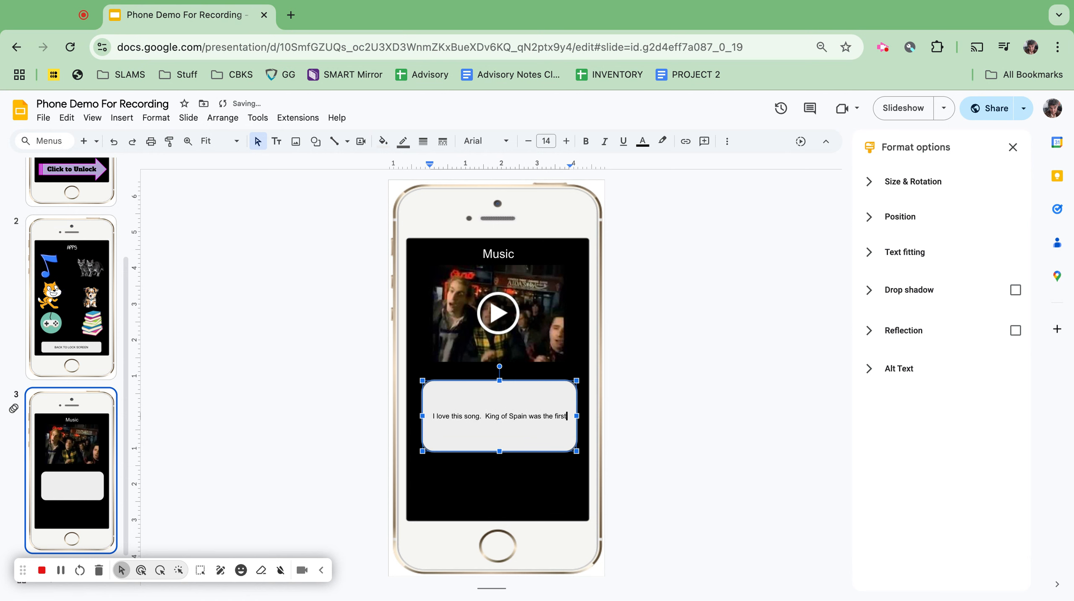
pyautogui.write(' song I heard from Moxy Fruvous.')
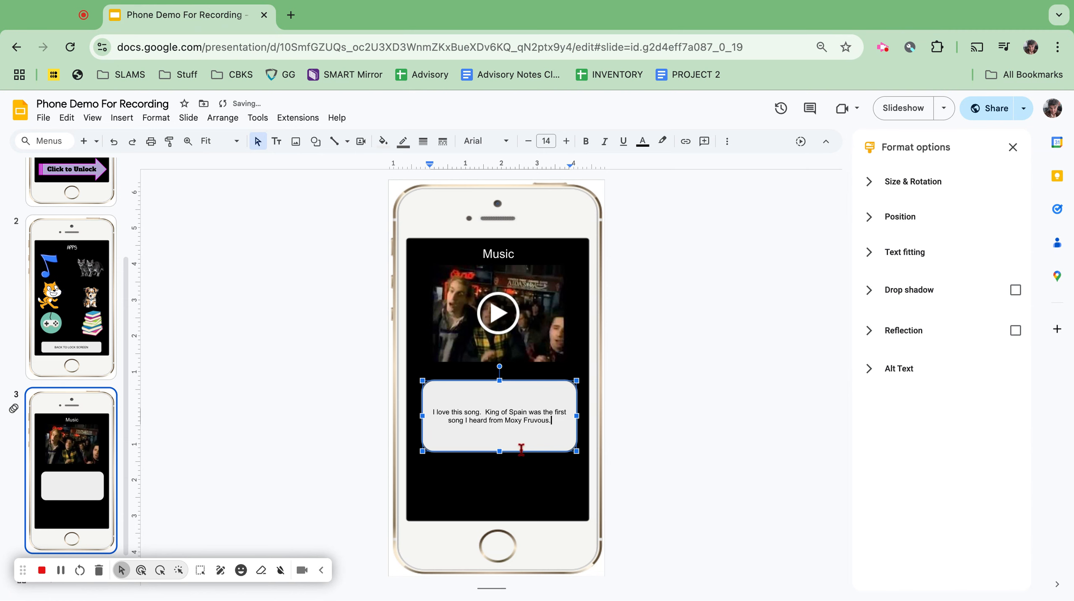
pyautogui.click(334, 409)
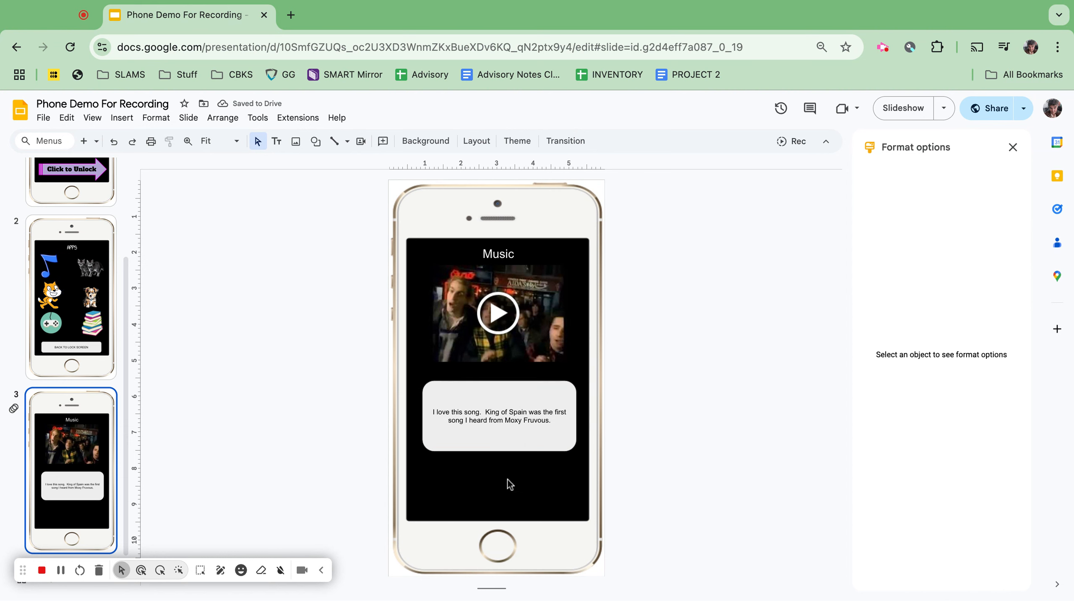
# - Draw a pill-shaped button about 3.5 inches wide below the text box, near the bottom of the phone screen
pyautogui.click(316, 143)
pyautogui.moveTo(323, 169)
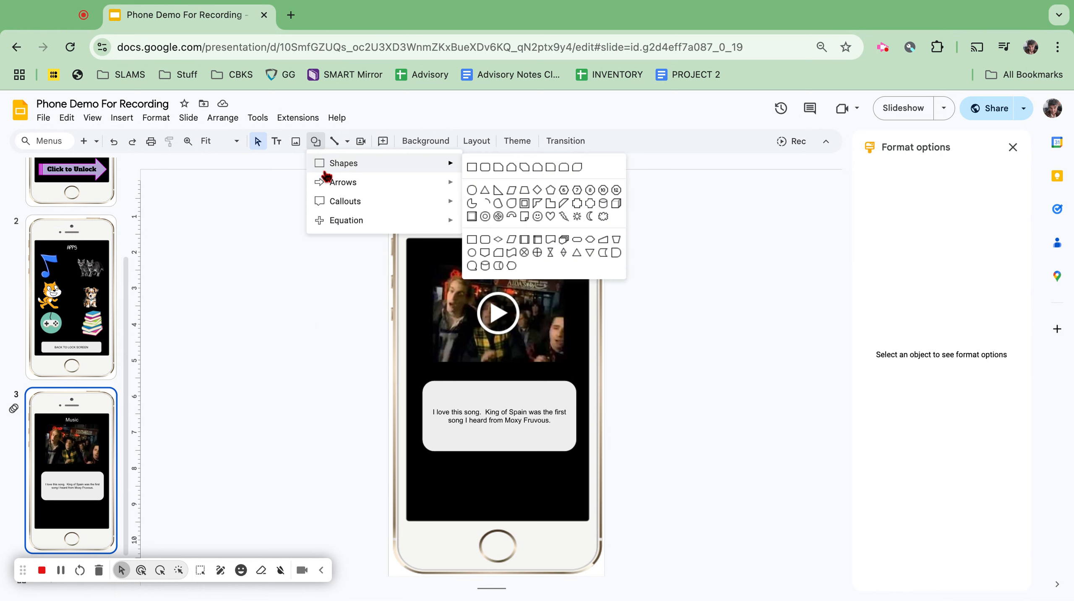
pyautogui.click(576, 252)
pyautogui.moveTo(436, 479); pyautogui.dragTo(562, 507)
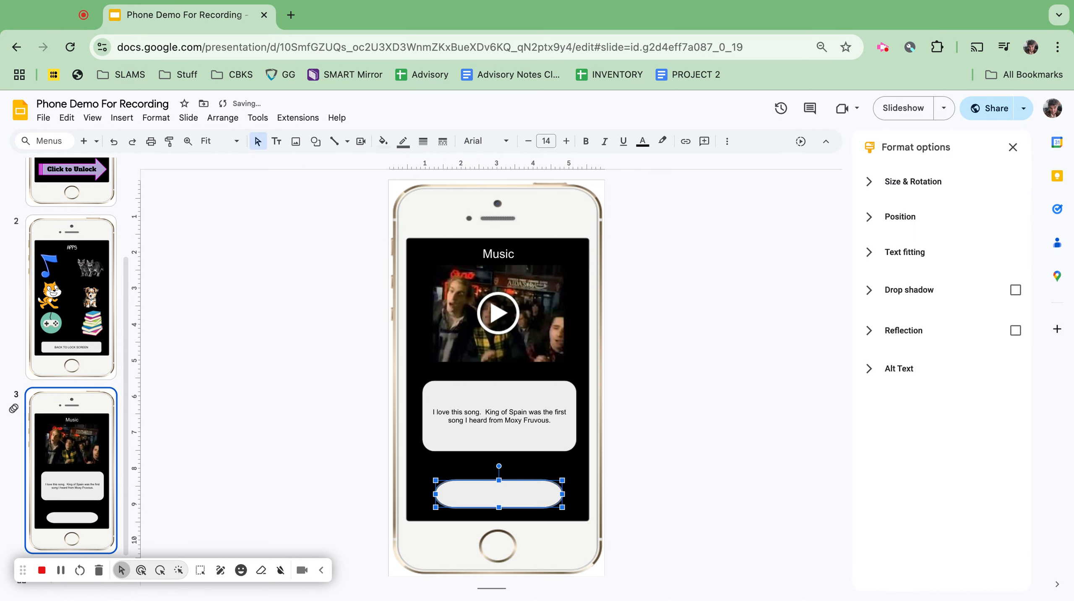
# - Label the pill-shaped button "BACK TO APPS"
pyautogui.click(526, 496)
pyautogui.write('BACK TO APPS')
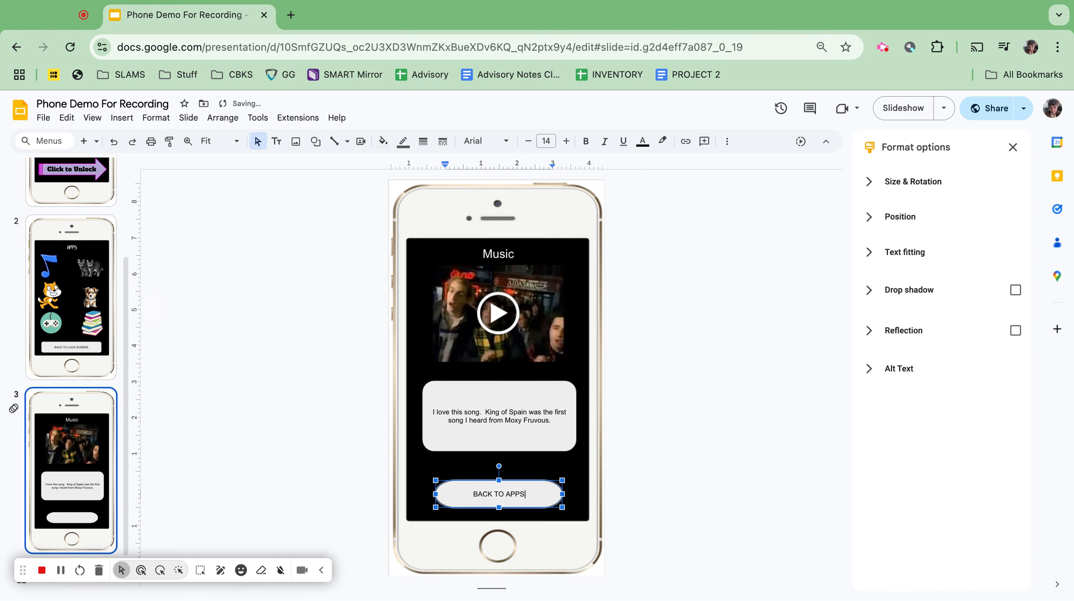
pyautogui.click(733, 397)
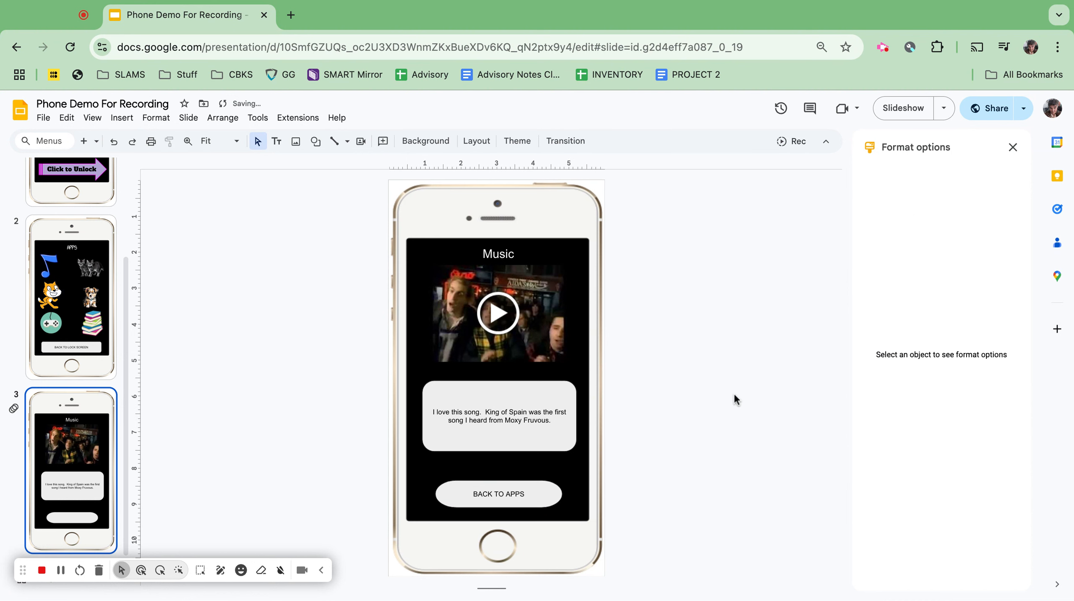
# - Link the "BACK TO APPS" shape to Slide 2
pyautogui.click(539, 501)
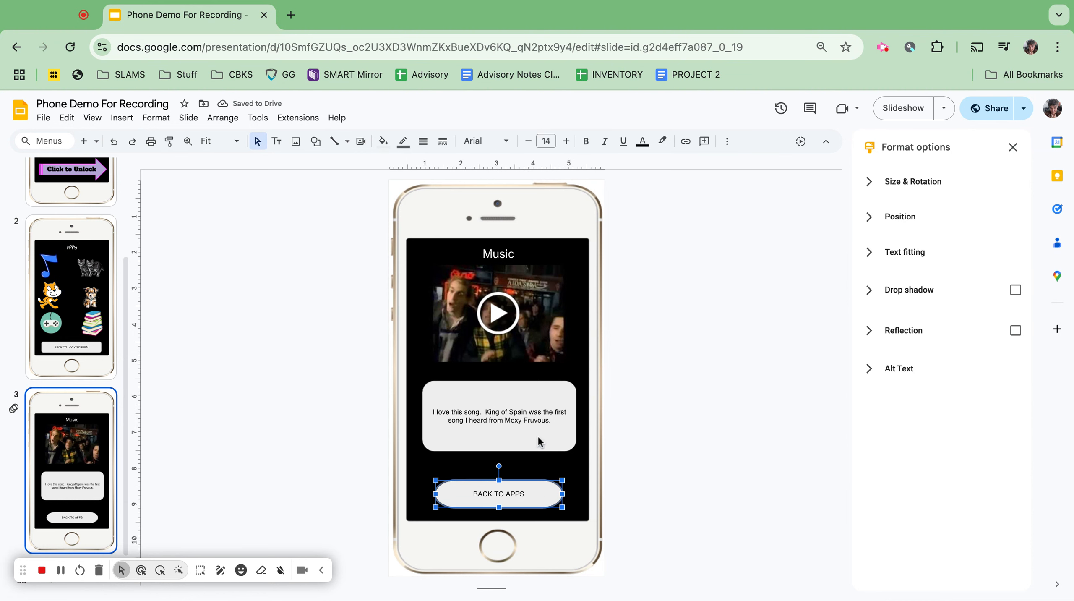
pyautogui.click(684, 143)
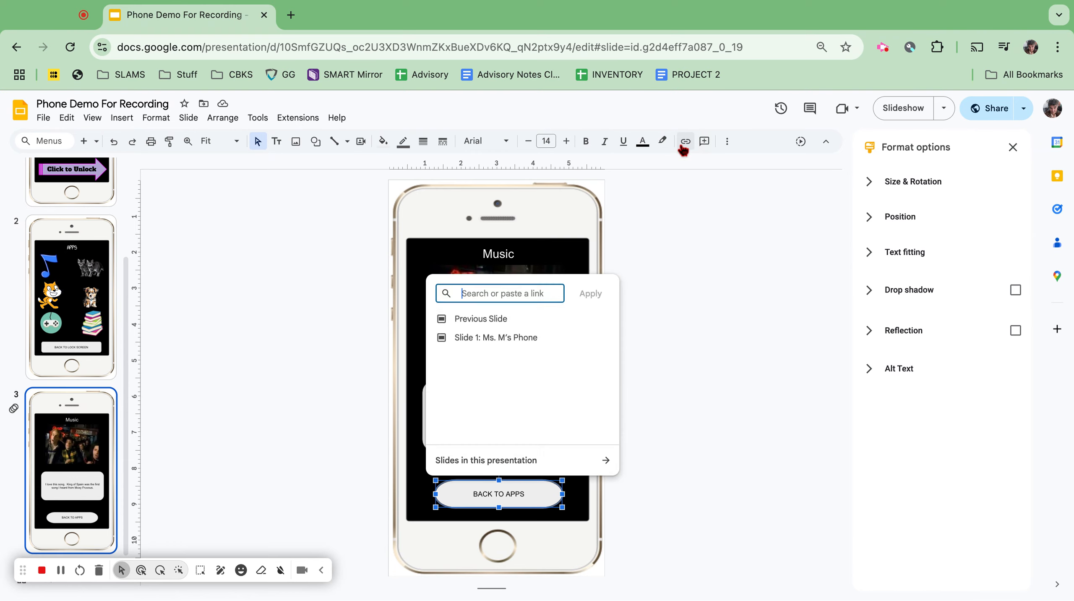
pyautogui.click(597, 460)
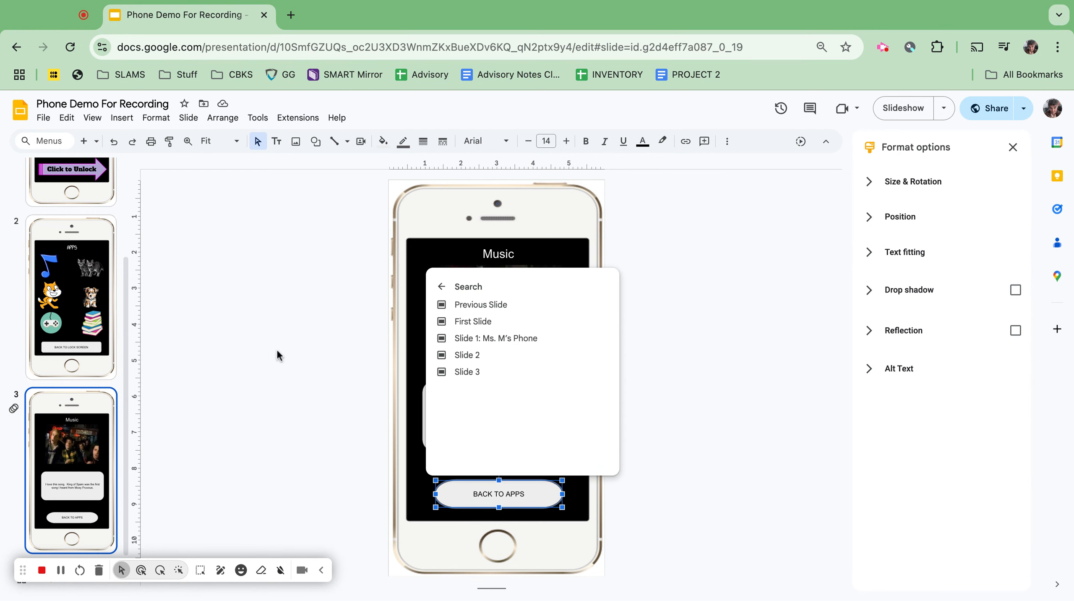
pyautogui.click(456, 355)
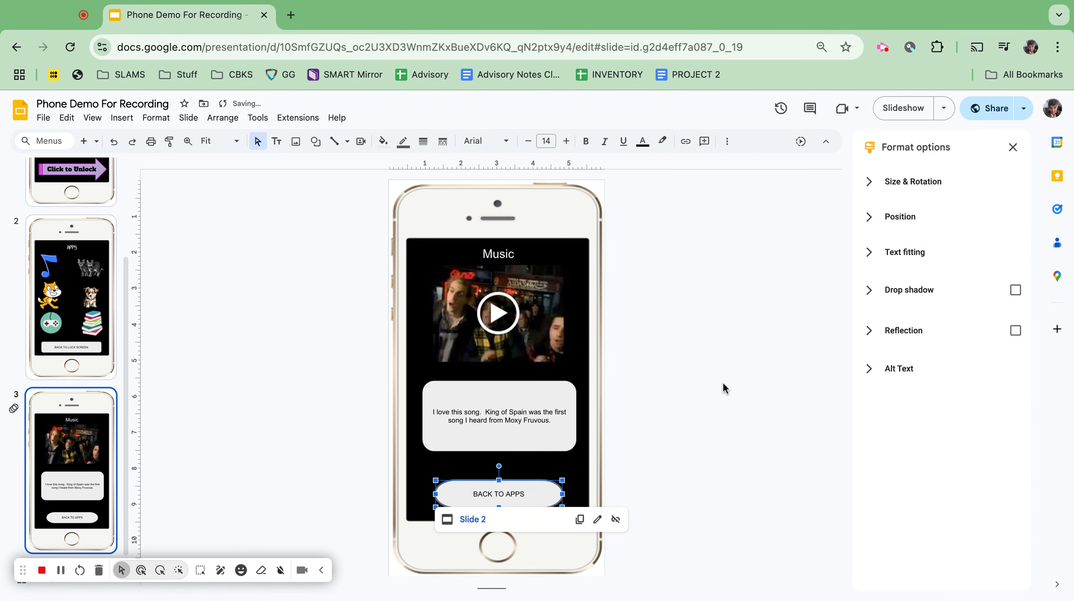
pyautogui.click(723, 387)
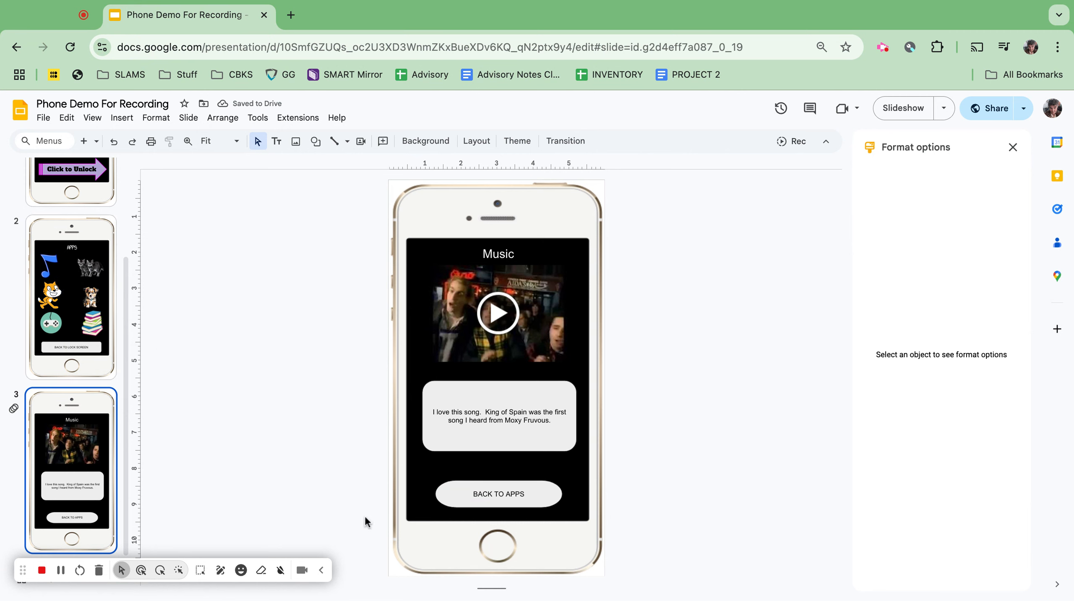
# - Link the blue music note on the APPS slide to Slide 3
pyautogui.click(76, 286)
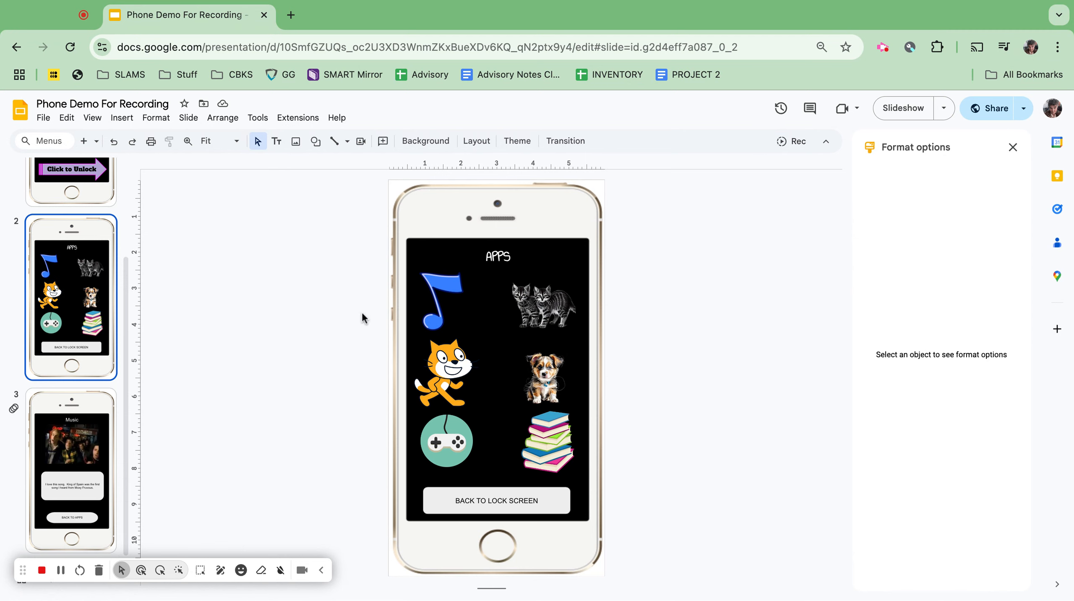
pyautogui.click(441, 285)
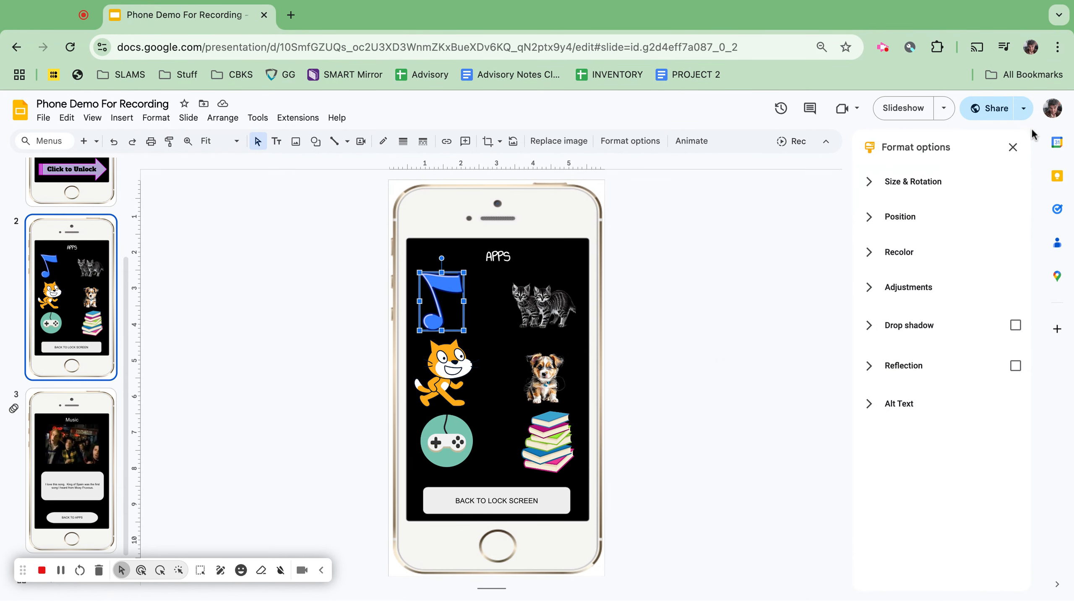
pyautogui.click(1013, 148)
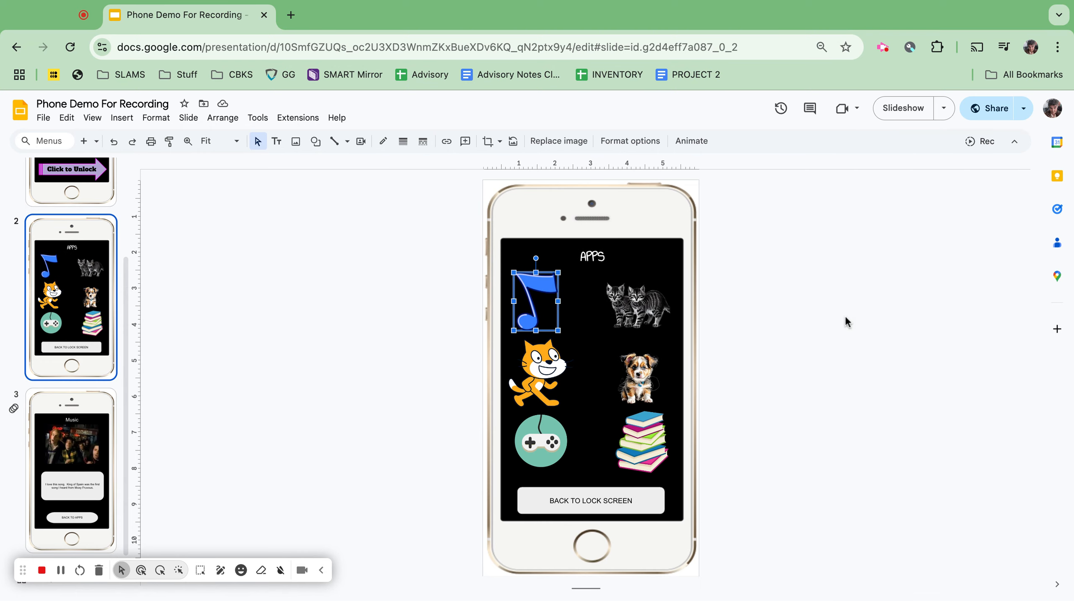
pyautogui.click(446, 142)
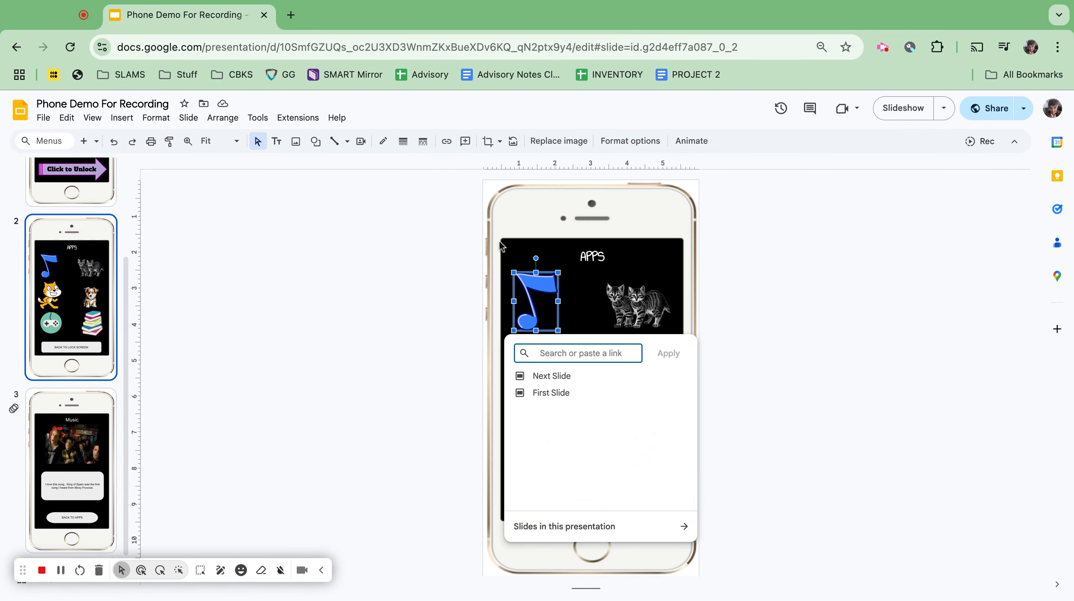
pyautogui.click(650, 527)
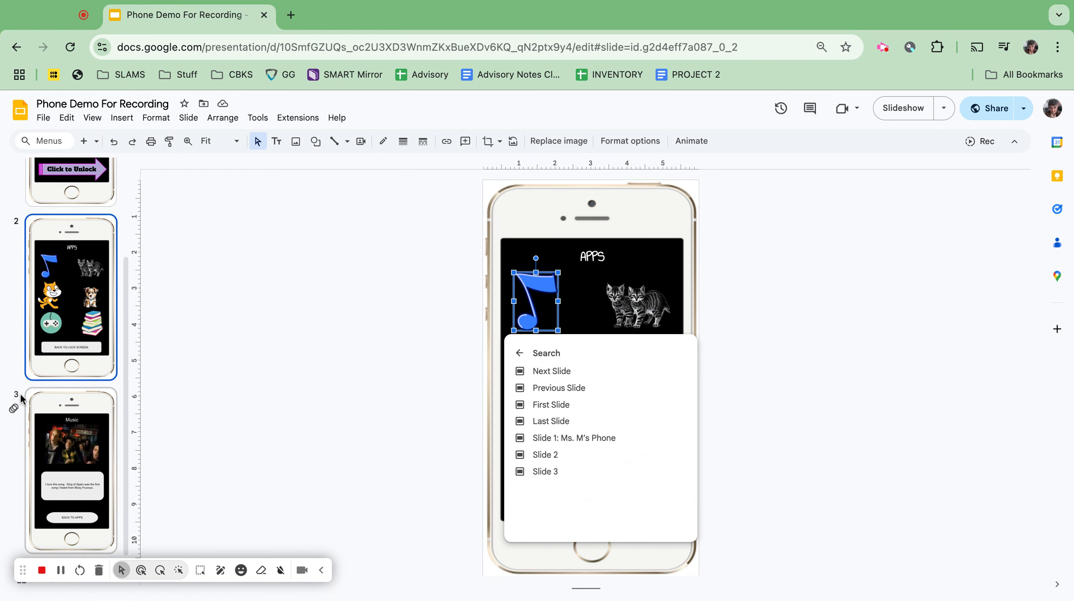
pyautogui.click(544, 475)
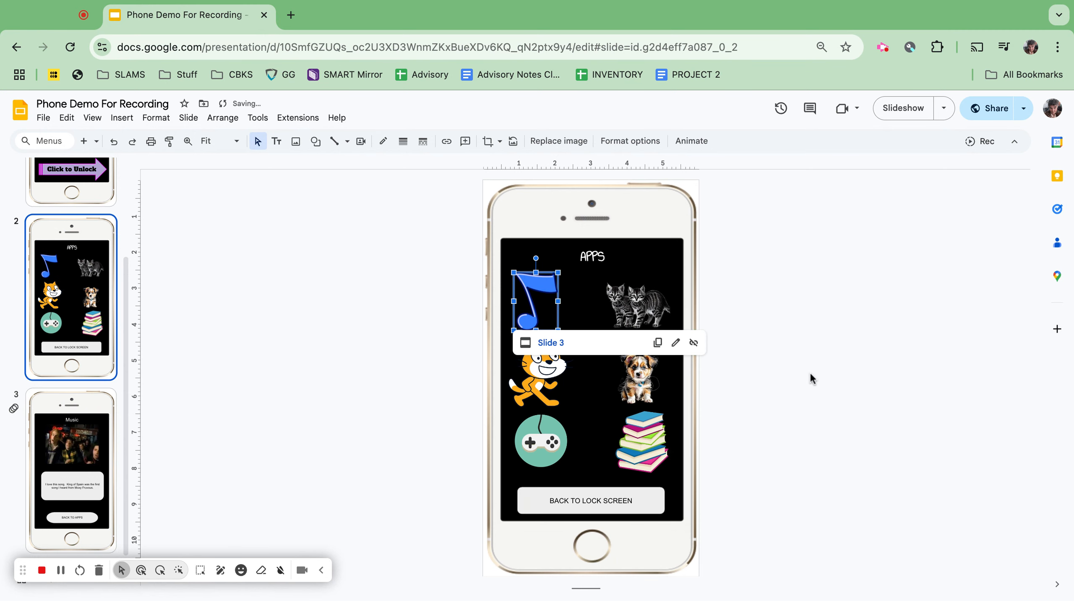
pyautogui.click(792, 372)
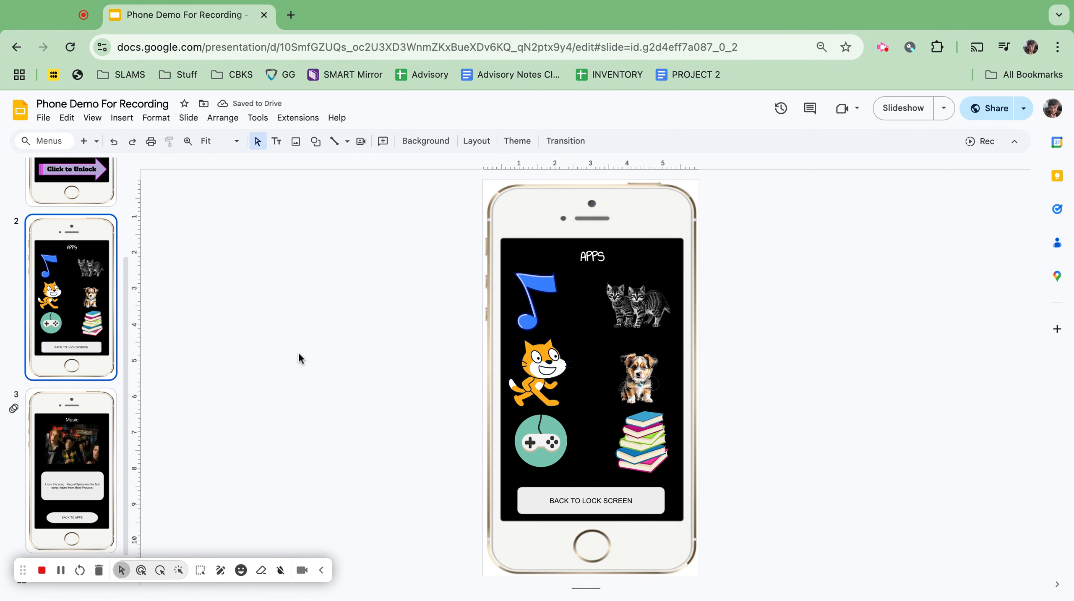
# - Present from the lock screen slide and test the unlock arrow, music note, video playback and "BACK TO APPS" links
pyautogui.click(74, 187)
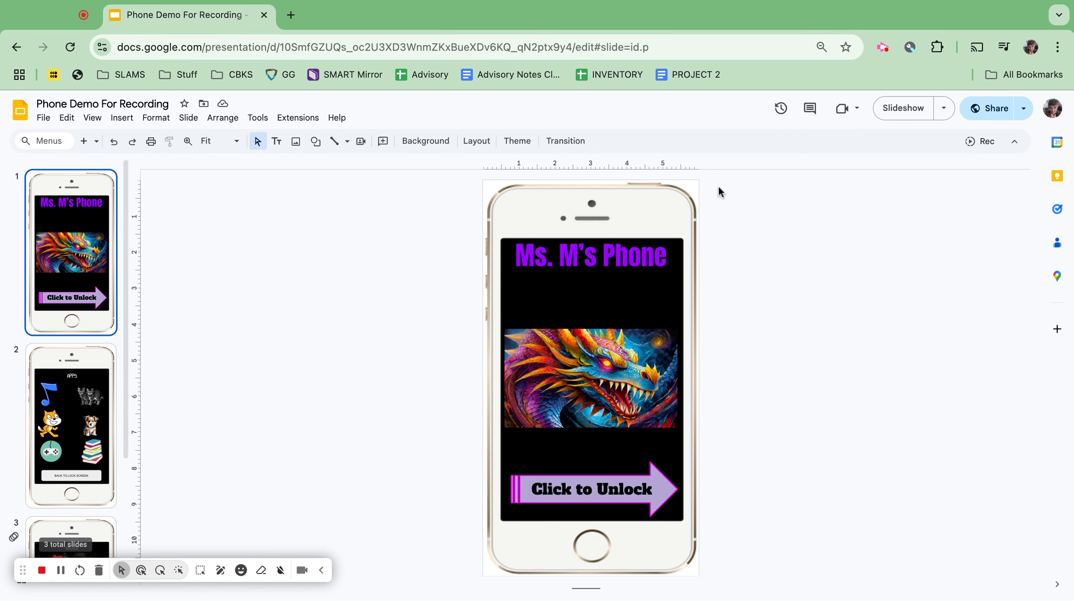
pyautogui.click(902, 111)
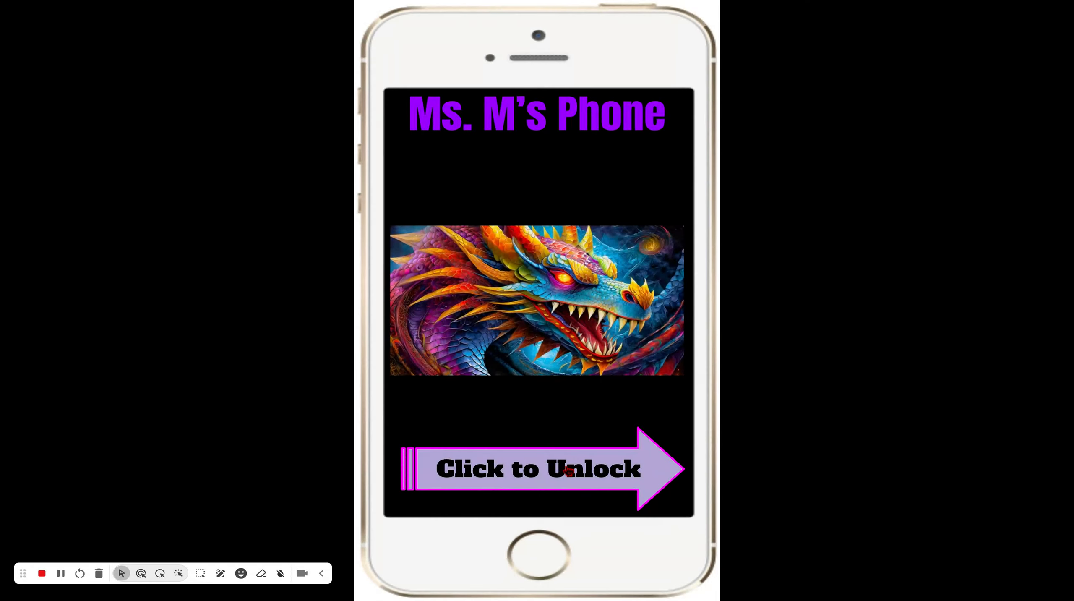
pyautogui.click(568, 471)
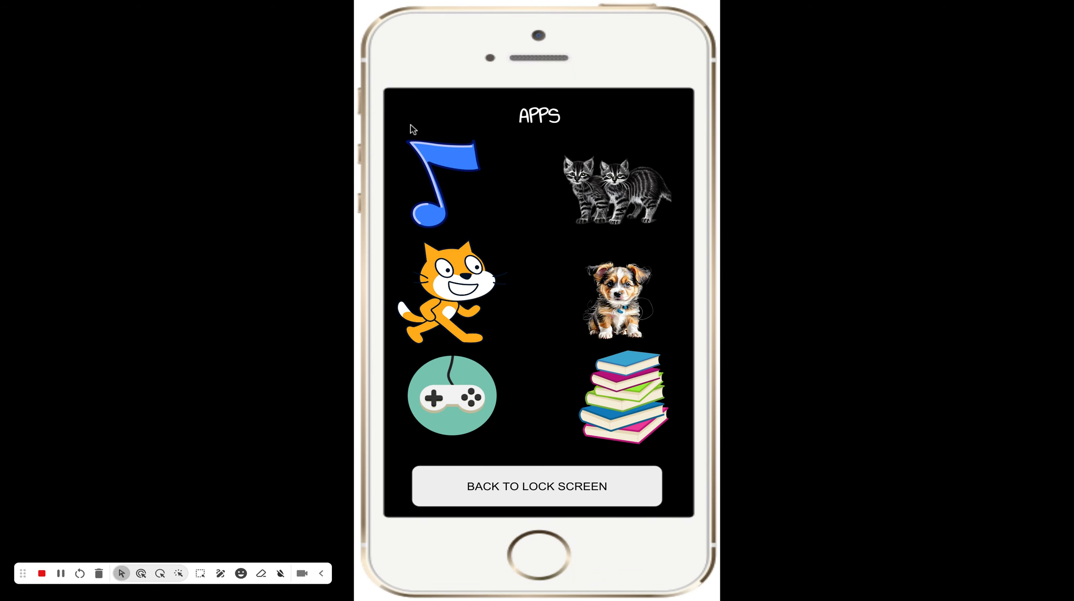
pyautogui.click(438, 156)
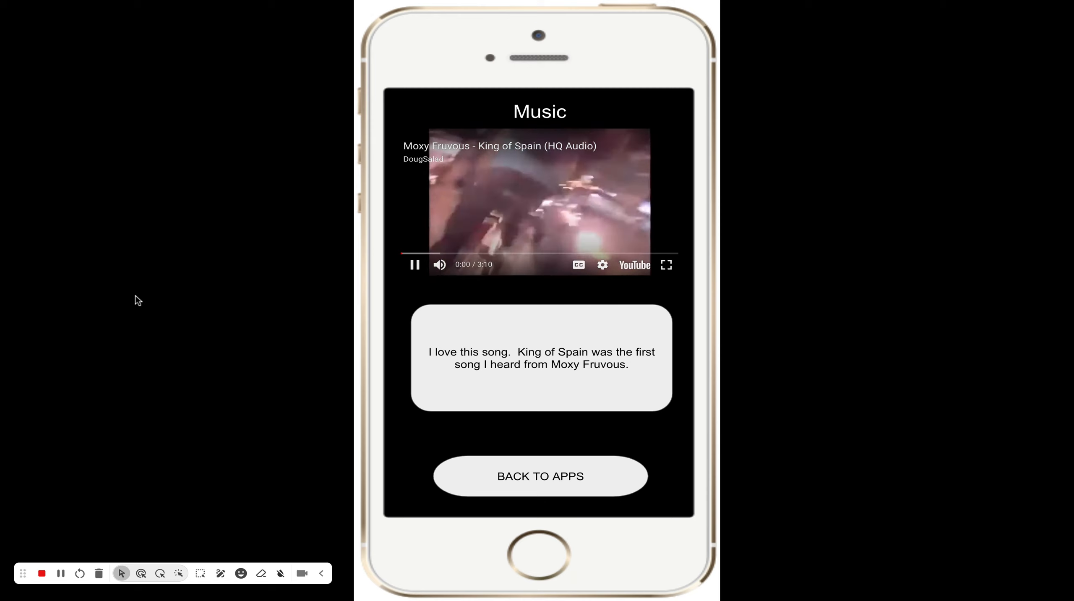
pyautogui.click(412, 275)
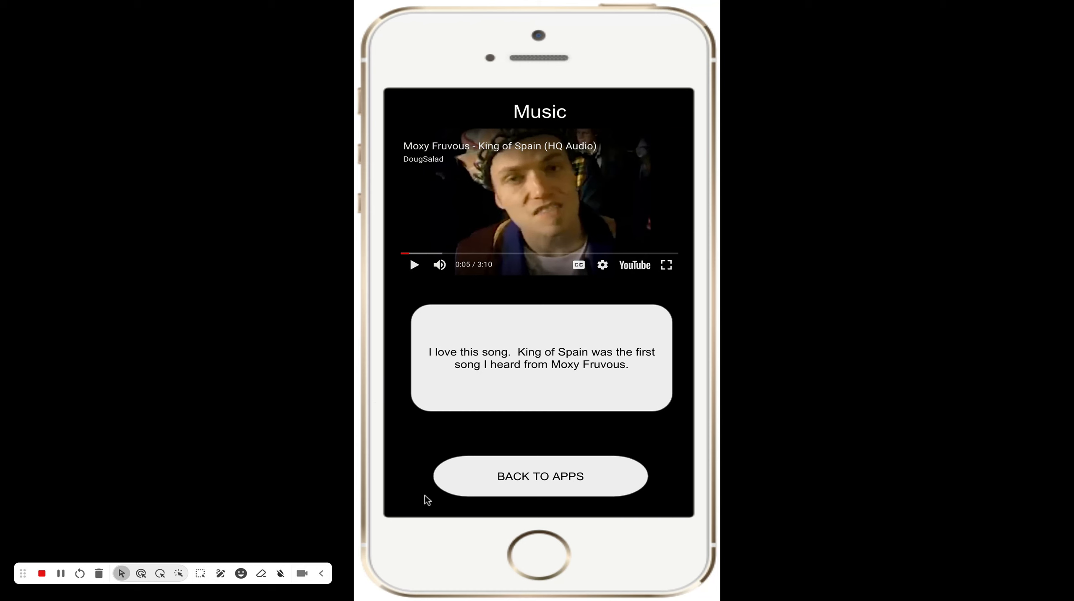
pyautogui.click(529, 481)
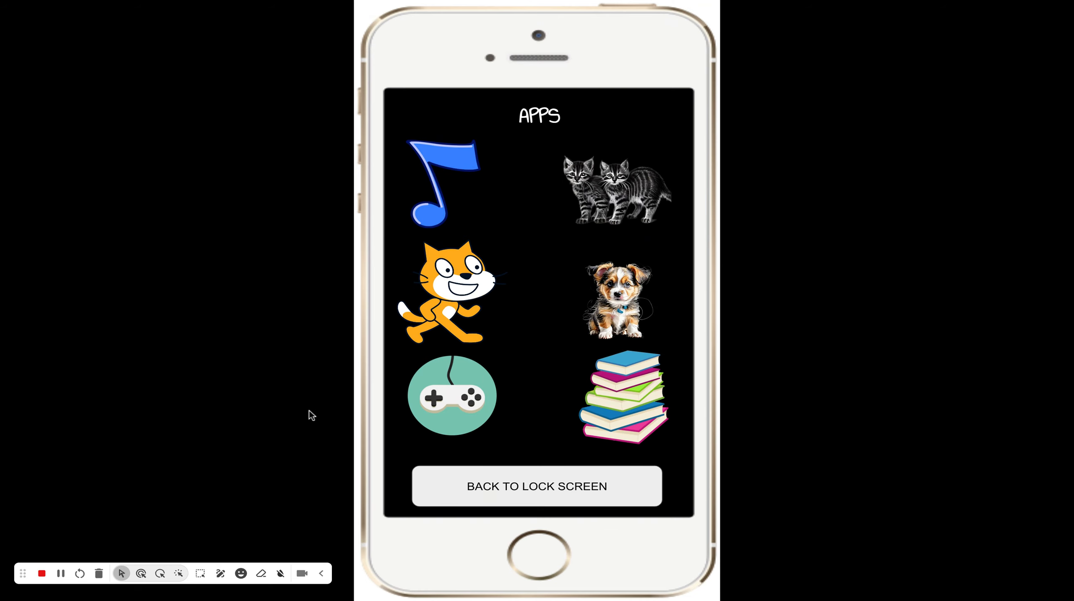
pyautogui.press('Escape')
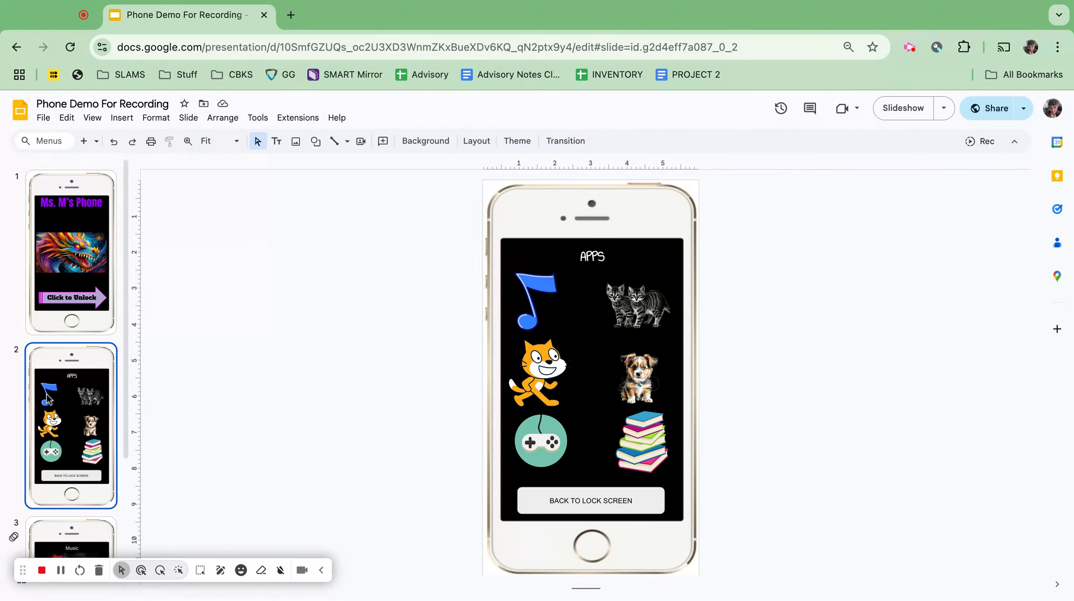
# - Add an iPhone Template slide after the Music slide and title it "CATS"
pyautogui.scroll(-3, 46, 404)
pyautogui.click(57, 439)
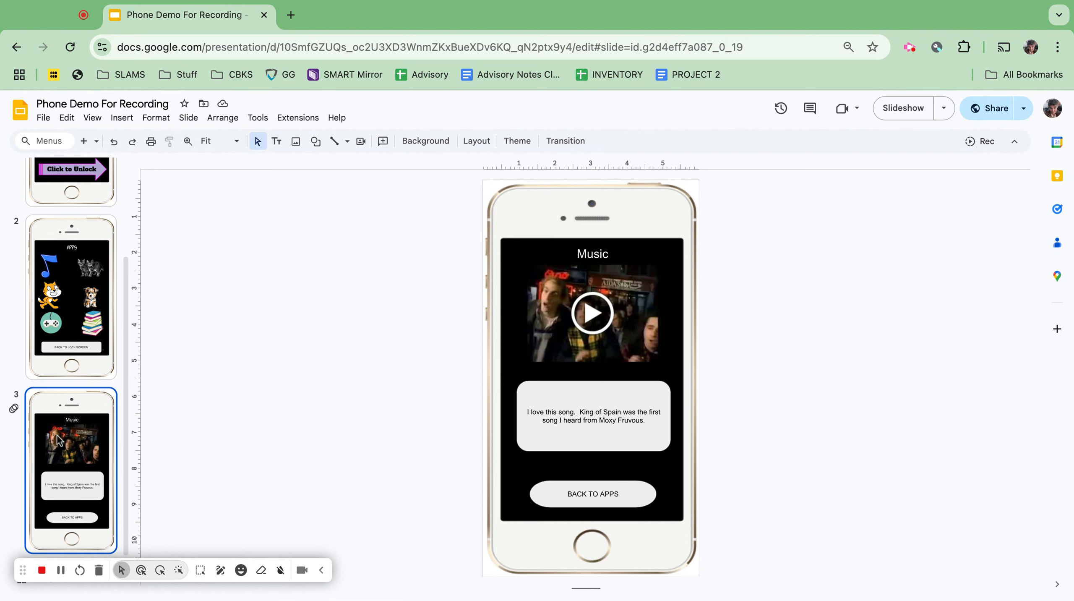
pyautogui.click(97, 141)
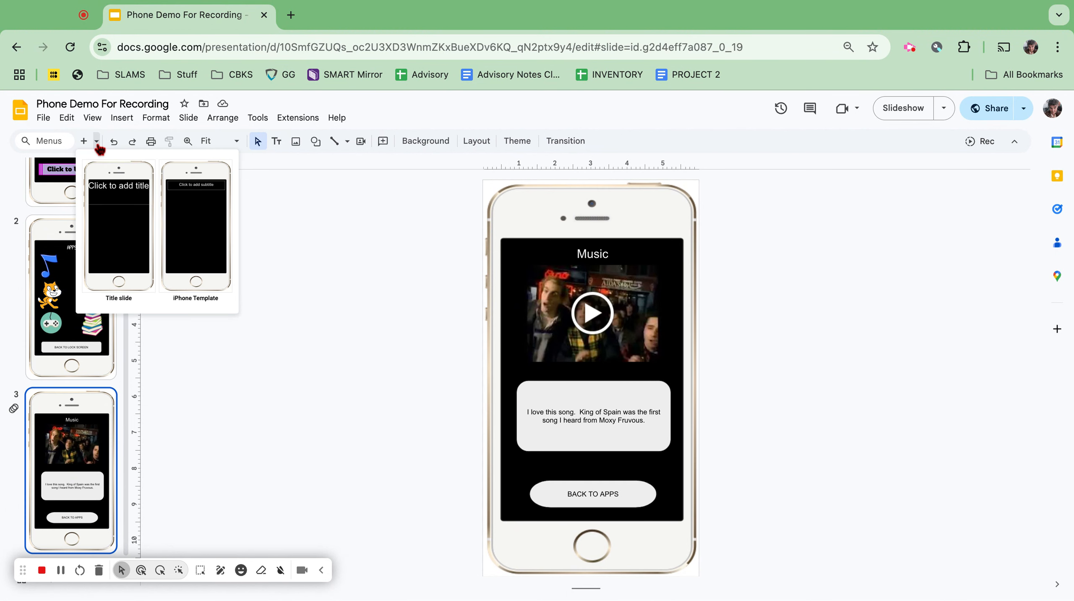
pyautogui.click(188, 225)
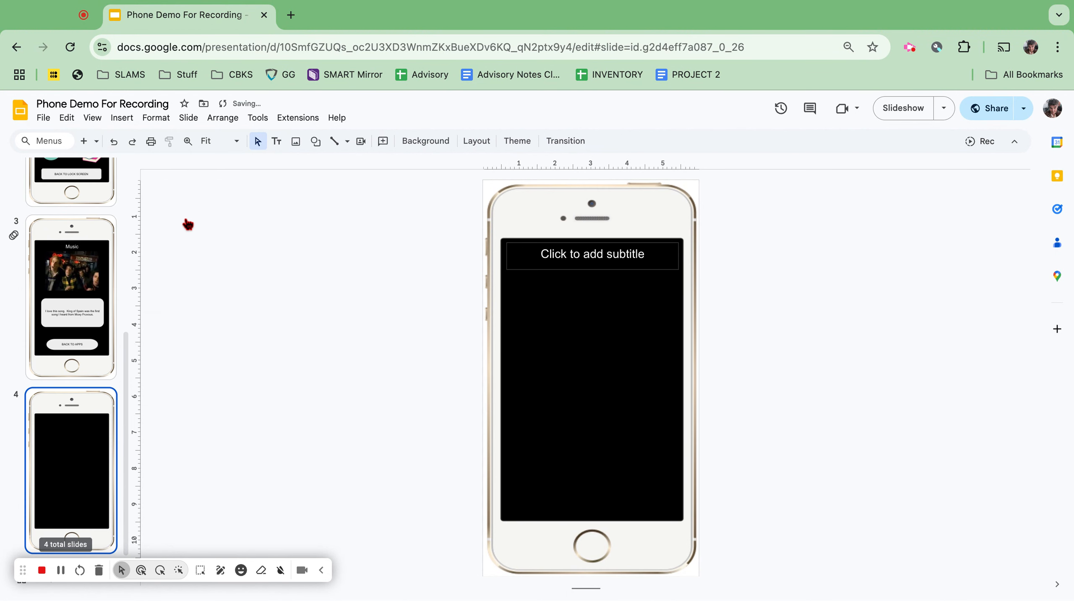
pyautogui.scroll(3, 89, 321)
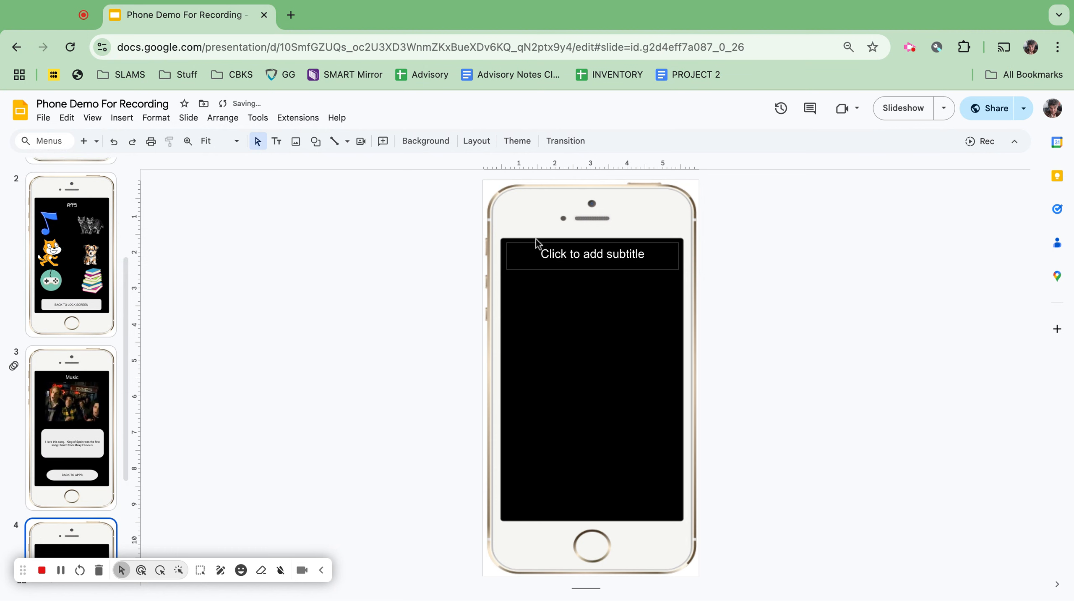
pyautogui.click(603, 254)
pyautogui.write('CATS')
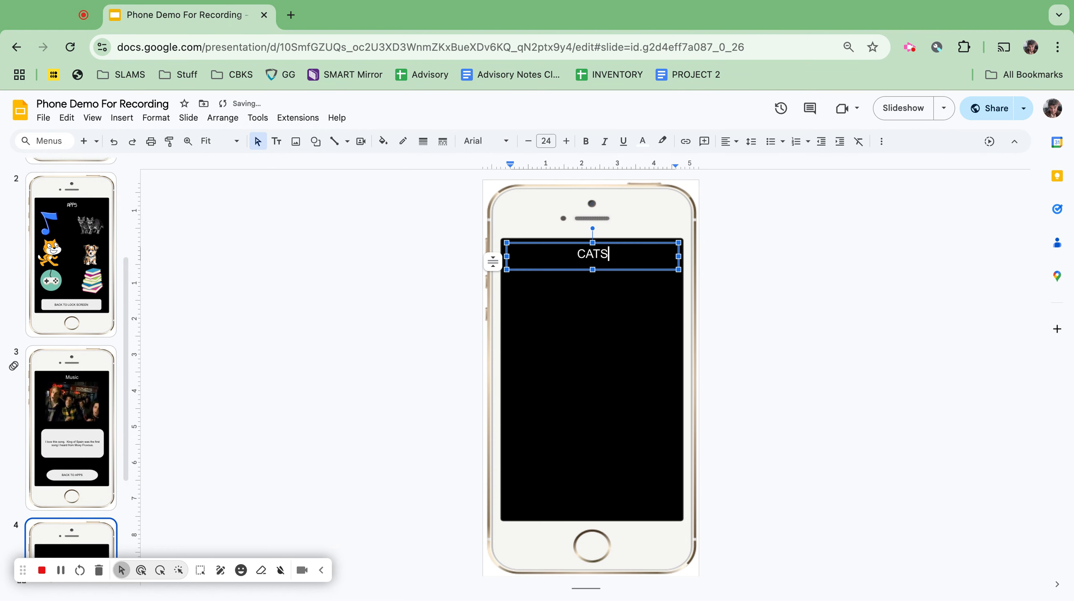
pyautogui.click(428, 319)
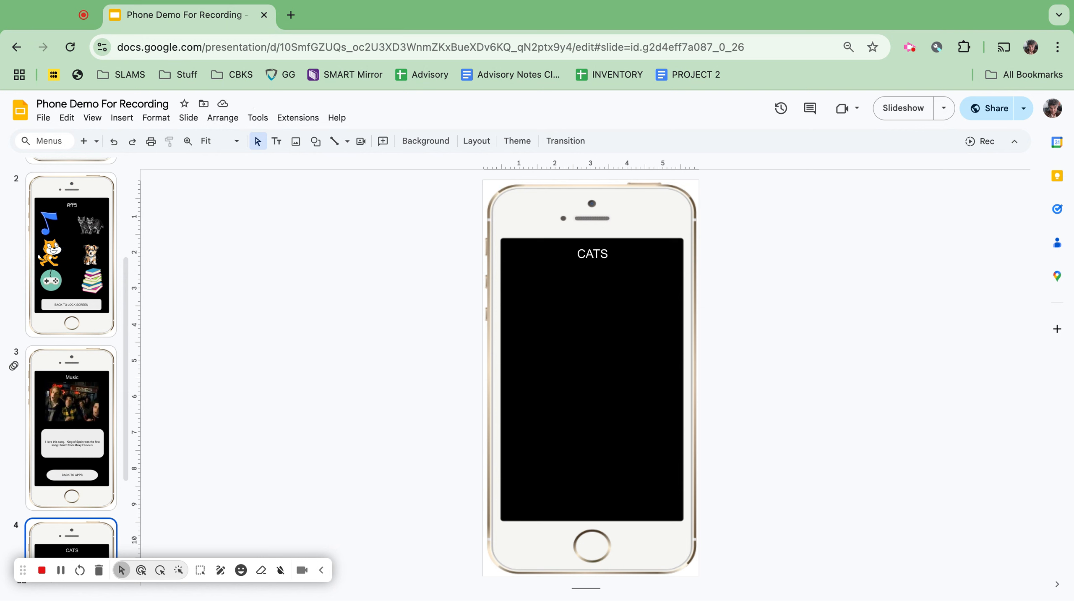
# - Draw a pill-shaped button about 4 inches wide near the bottom of the phone screen and label it "BACK TO APPS"
pyautogui.click(315, 143)
pyautogui.moveTo(352, 183)
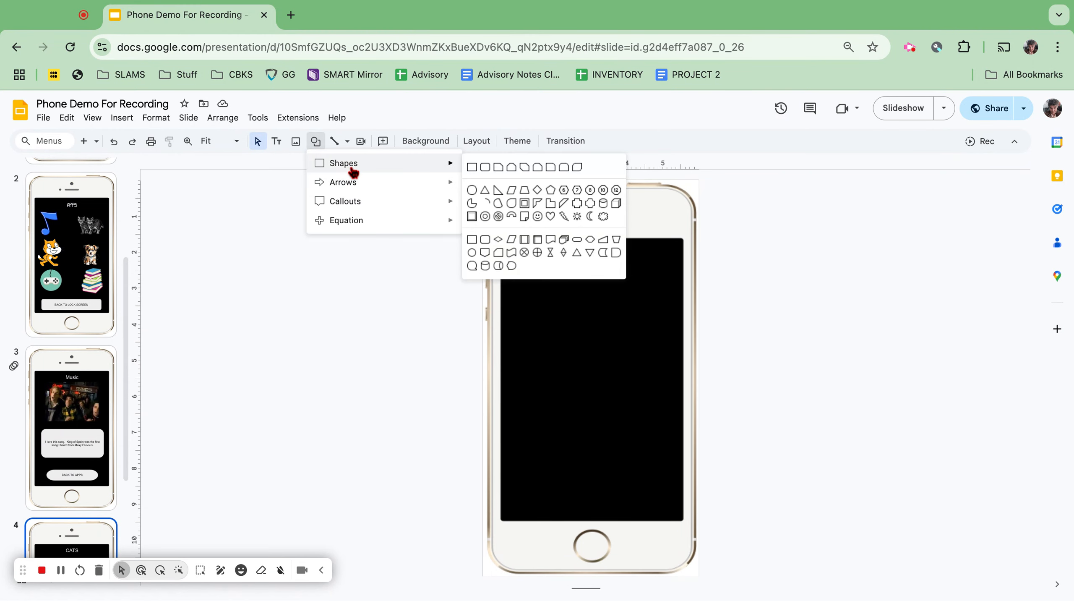
pyautogui.click(582, 248)
pyautogui.moveTo(523, 483)
pyautogui.mouseDown()
pyautogui.moveTo(611, 490)
pyautogui.moveTo(668, 512)
pyautogui.mouseUp()
pyautogui.click(607, 502)
pyautogui.write('BACK TO APPS')
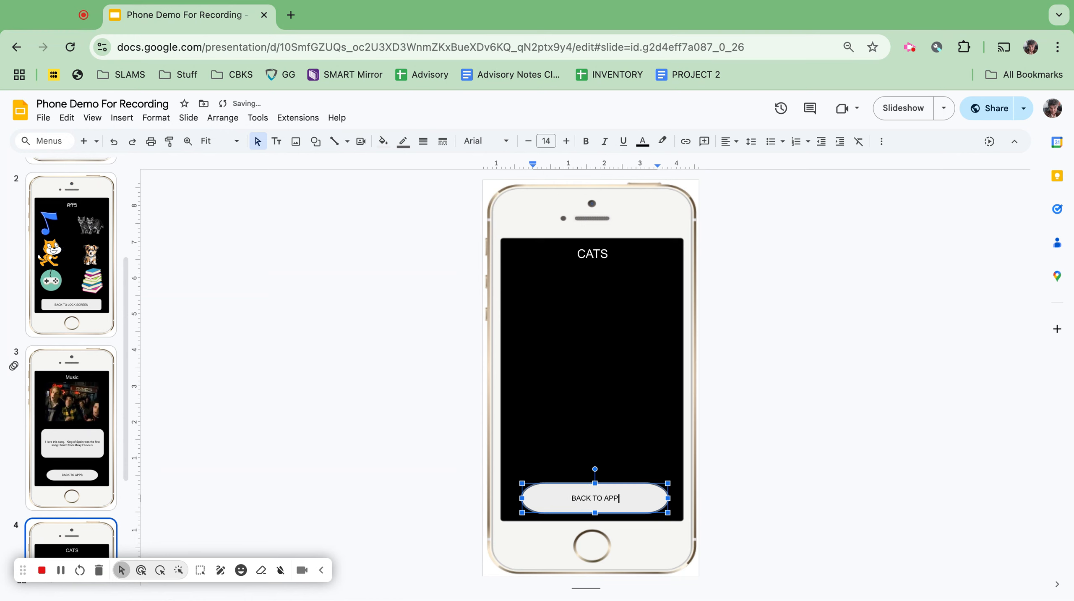
pyautogui.click(770, 299)
# - Link the "BACK TO APPS" button on the CATS slide to Slide 2
pyautogui.click(654, 490)
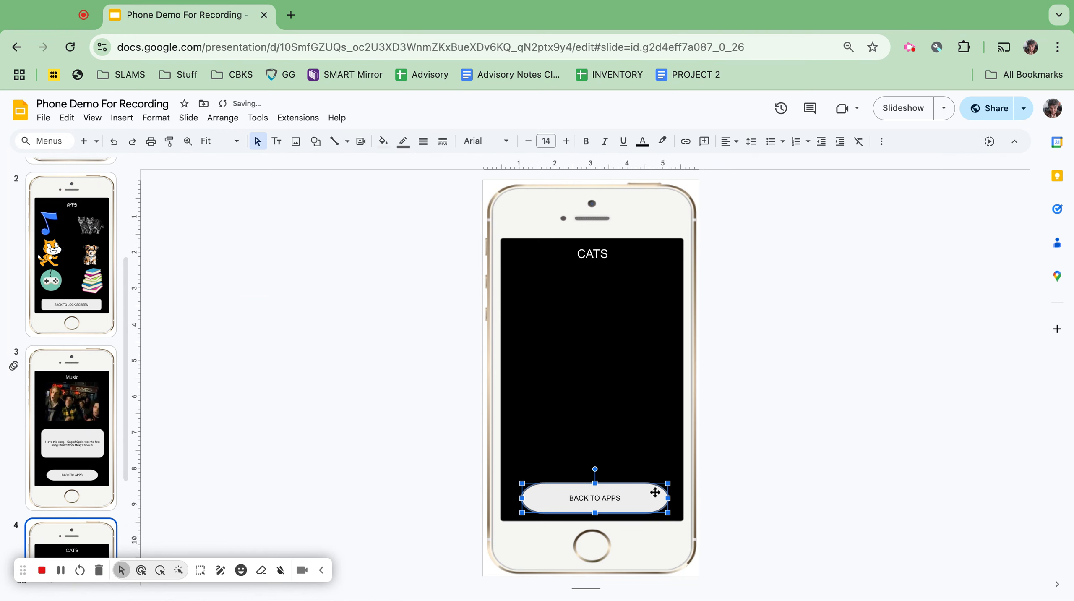
pyautogui.click(685, 142)
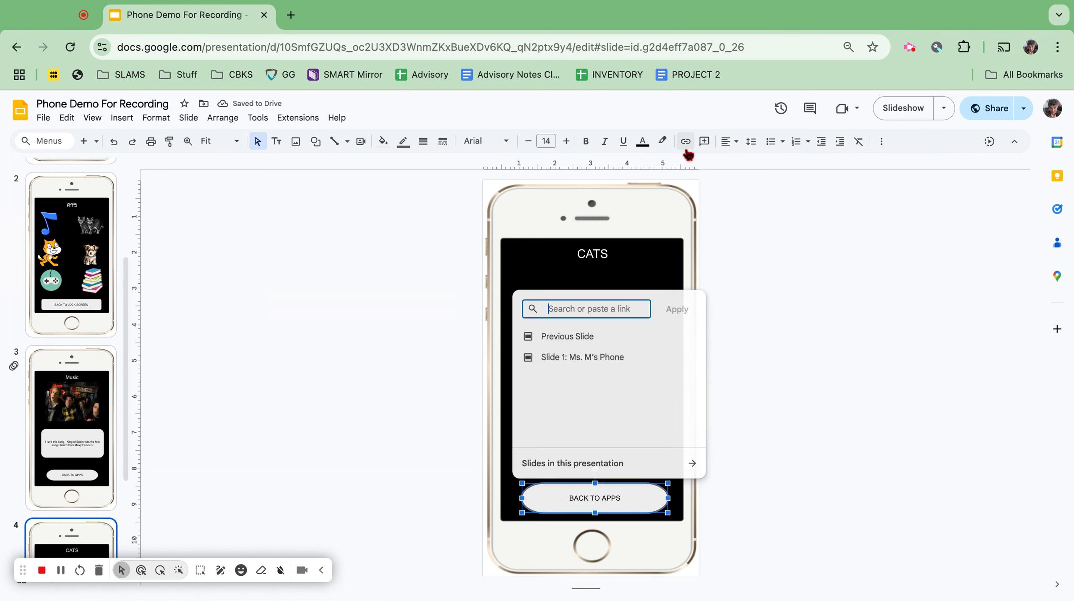
pyautogui.click(660, 461)
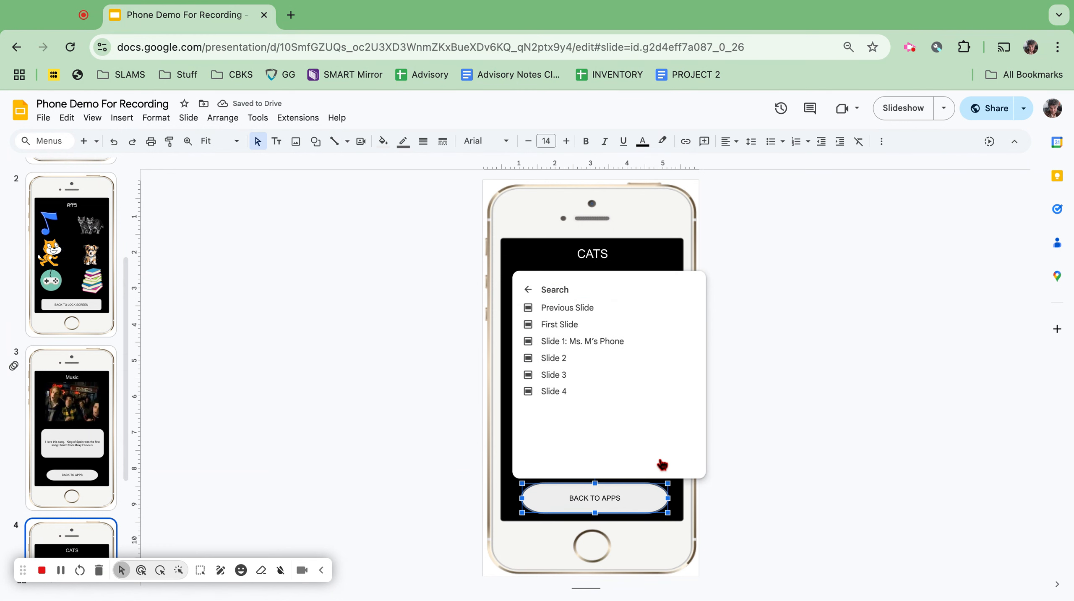
pyautogui.click(581, 360)
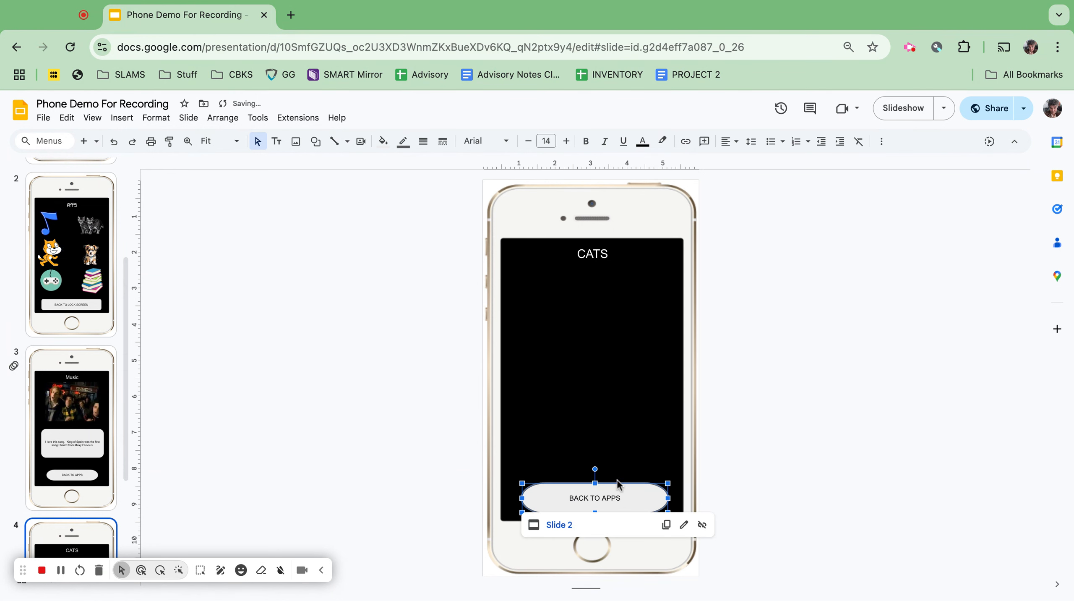
pyautogui.click(801, 445)
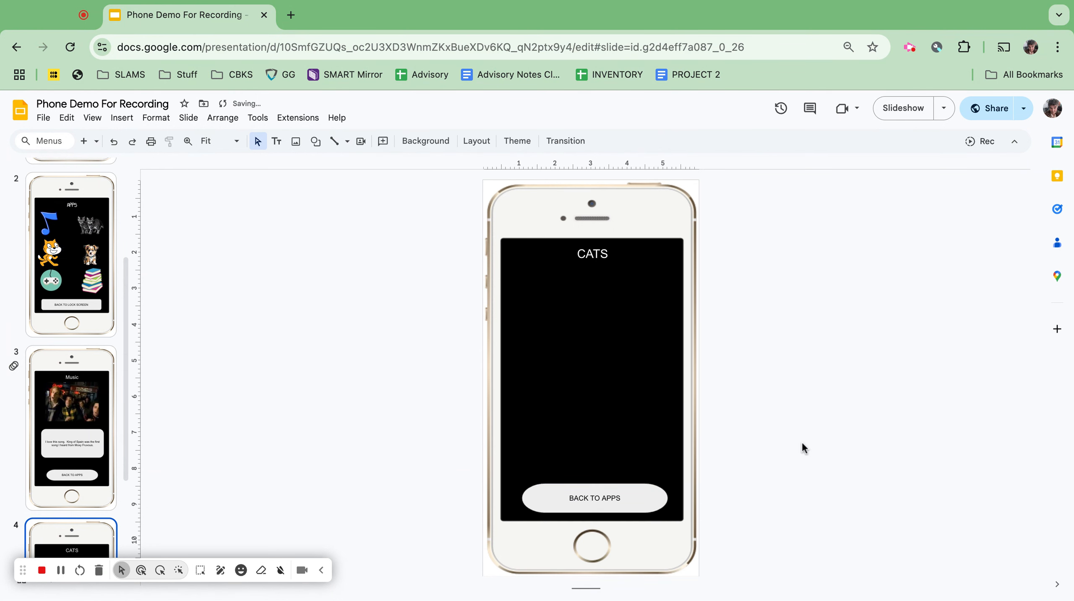
# - Add an iPhone Template slide after the CATS slide and title it "SCRATCH"
pyautogui.click(96, 143)
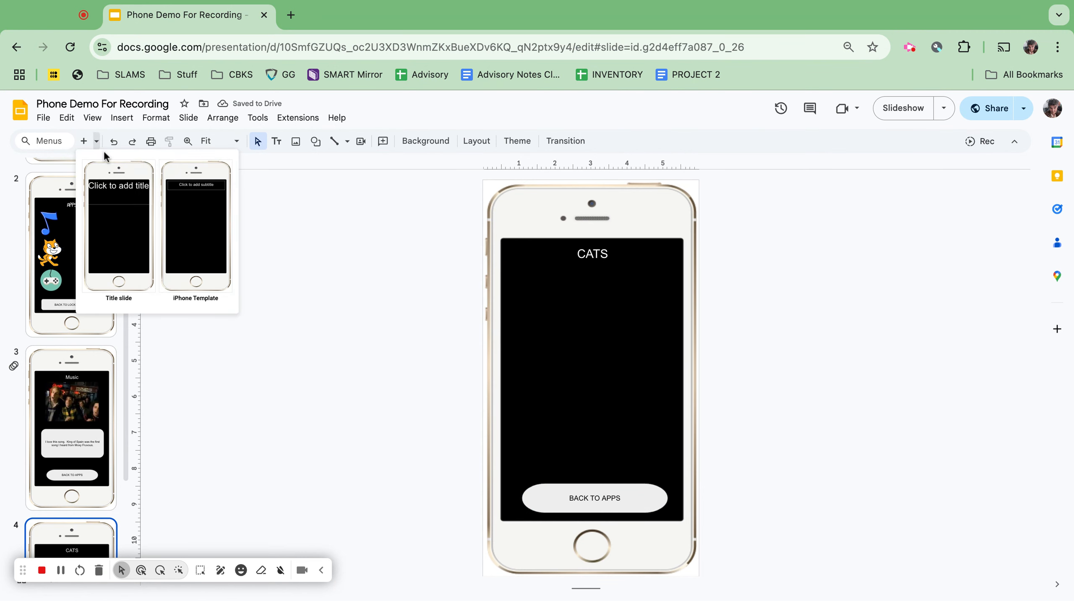
pyautogui.click(191, 216)
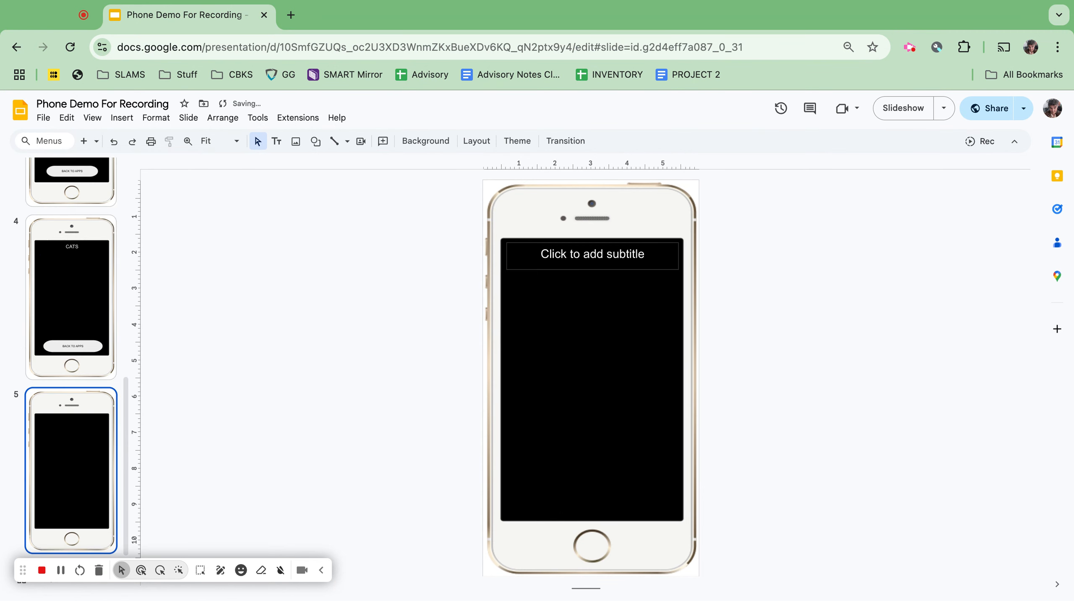
pyautogui.click(607, 251)
pyautogui.write('SCRATCH')
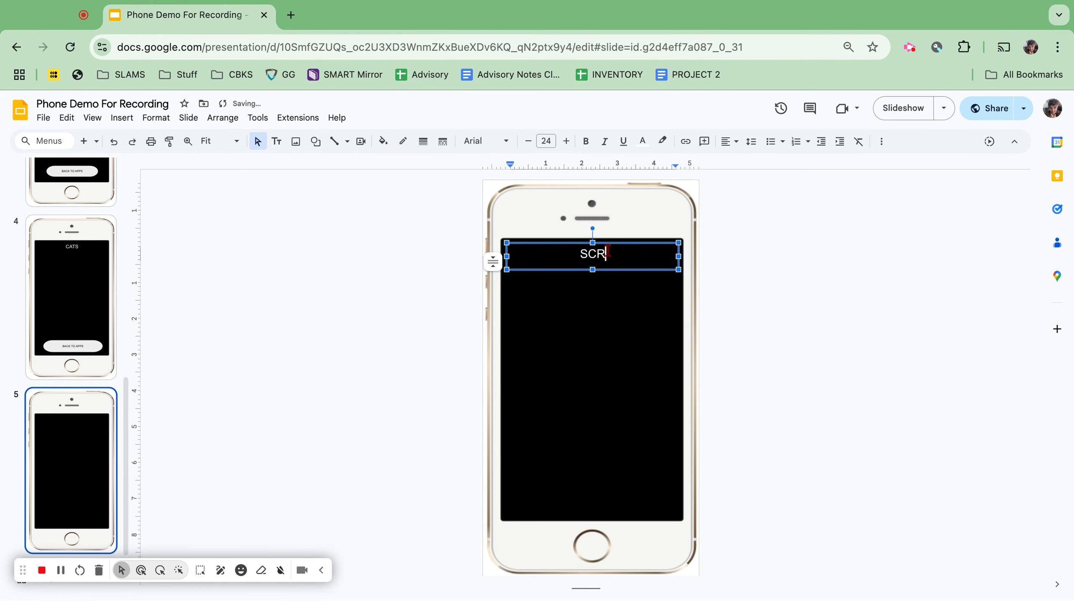
pyautogui.click(408, 357)
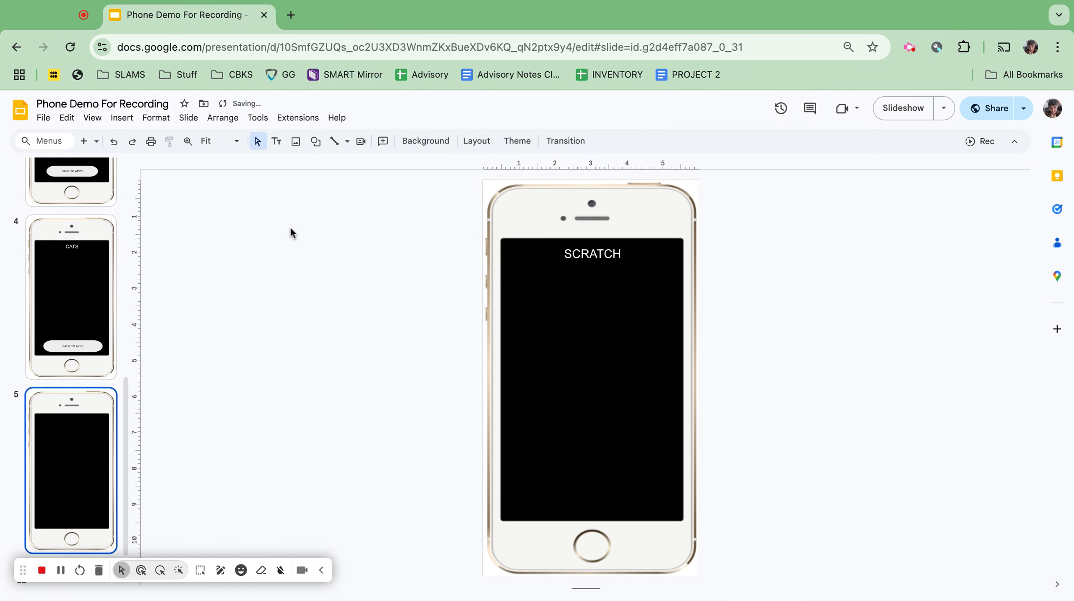
# - Search web images for "scratch logo", try the ScratchJr logo on the SCRATCH slide and delete it
pyautogui.click(296, 141)
pyautogui.click(353, 180)
pyautogui.click(905, 148)
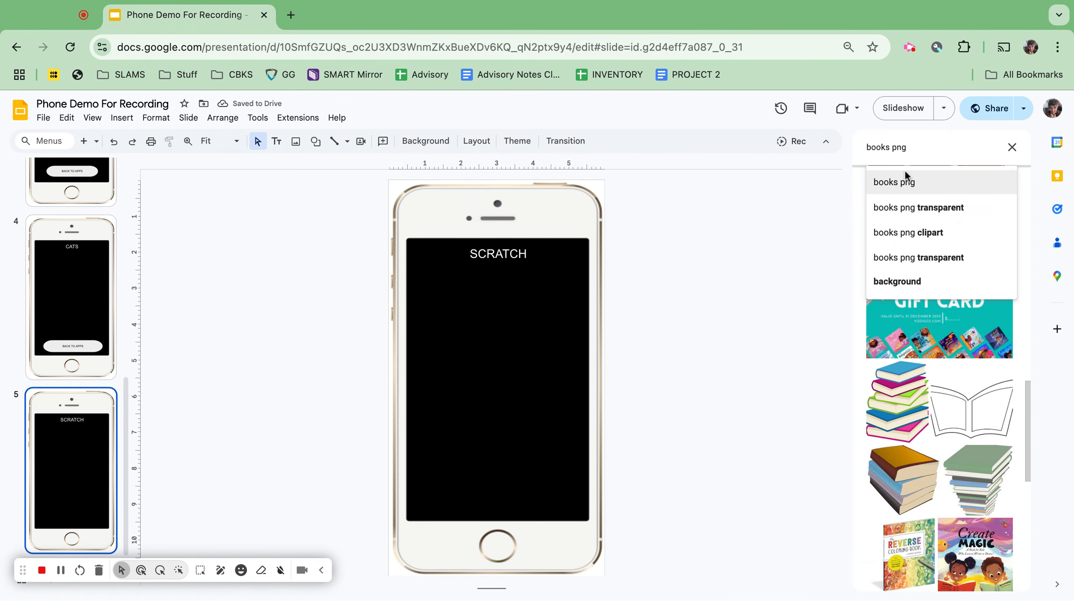
pyautogui.tripleClick(930, 147)
pyautogui.write('scratch logo')
pyautogui.press('Return')
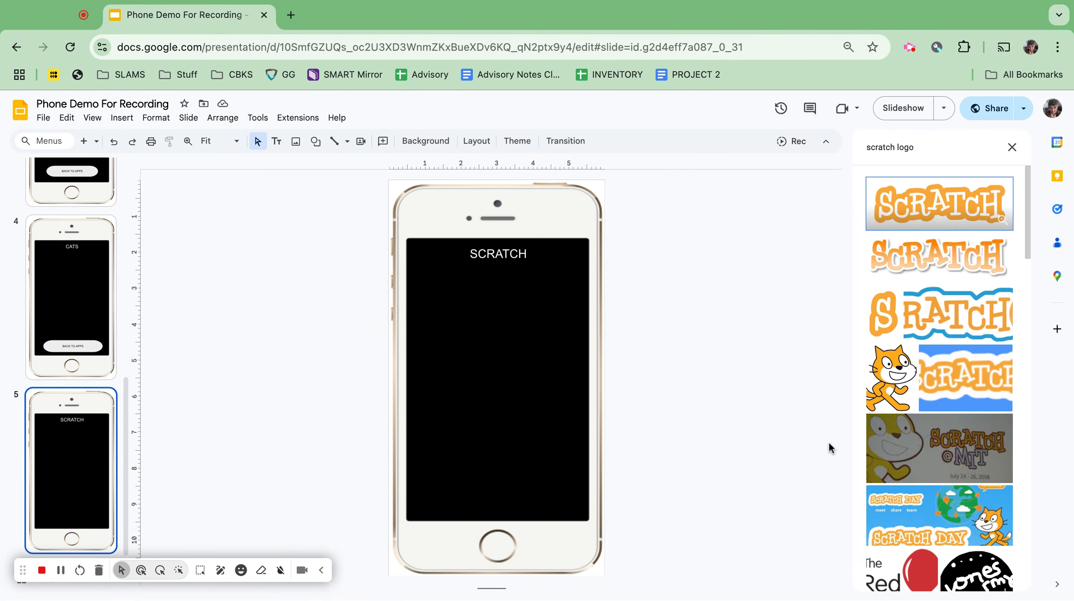
pyautogui.click(951, 320)
pyautogui.click(1009, 577)
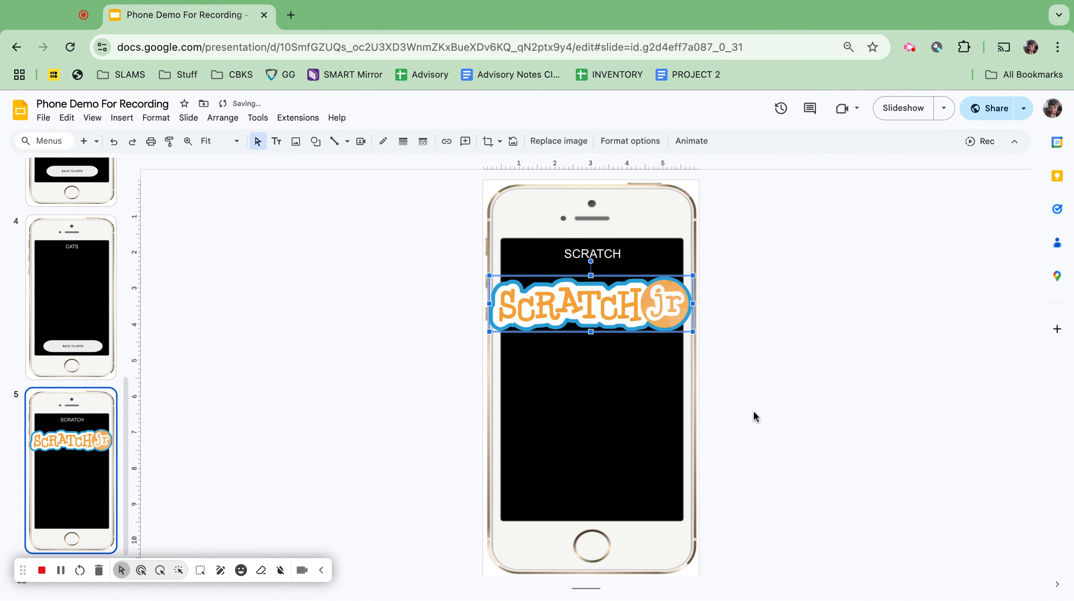
pyautogui.press('Delete')
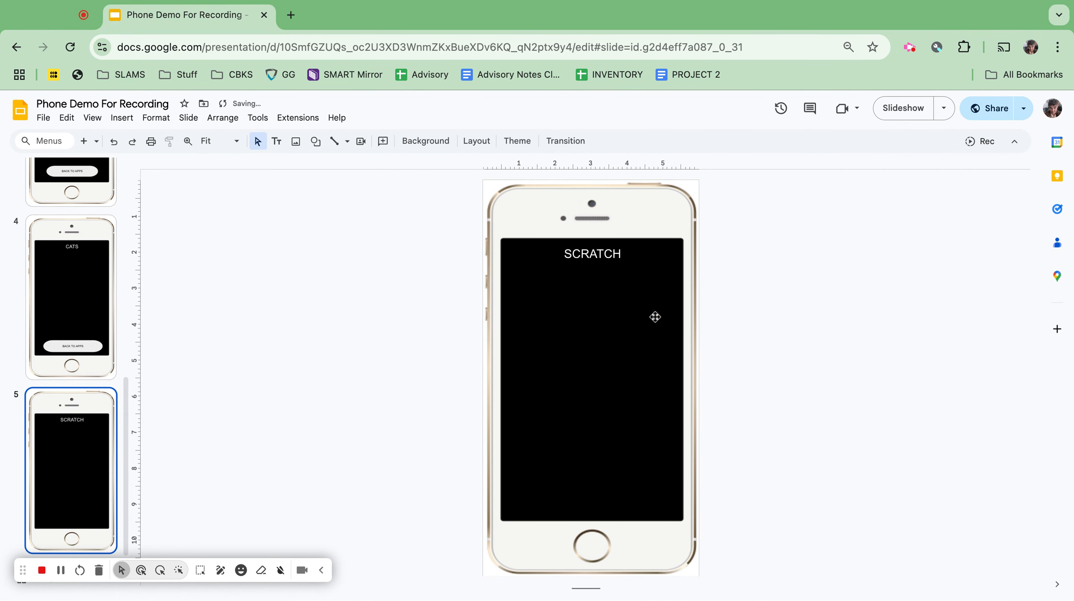
# - Search web images for "scratch logo png", insert the orange SCRATCH logo and position it below the slide's title
pyautogui.click(296, 141)
pyautogui.click(328, 180)
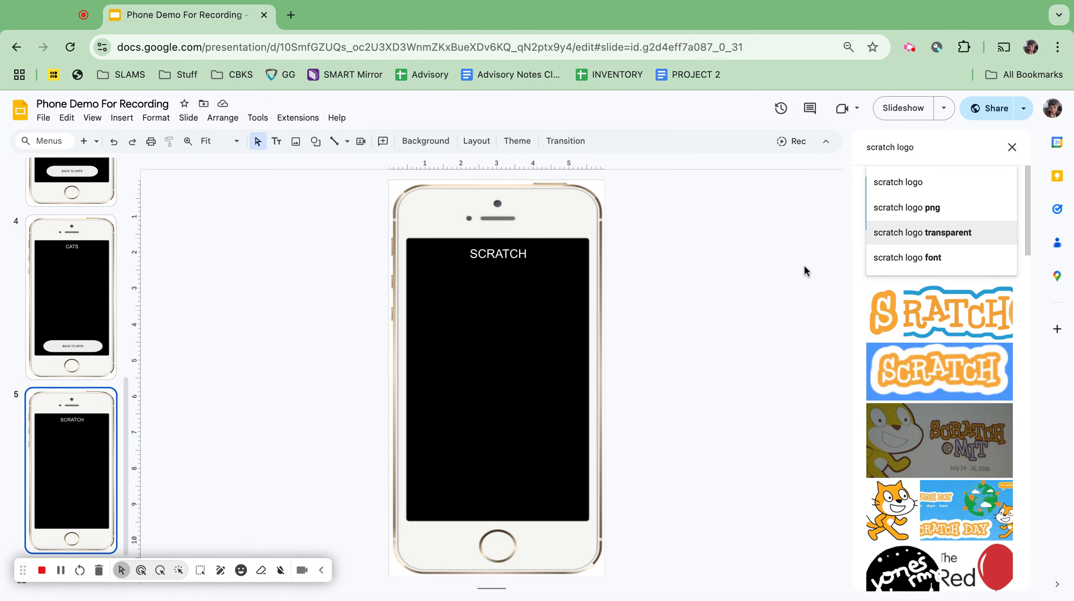
pyautogui.click(908, 207)
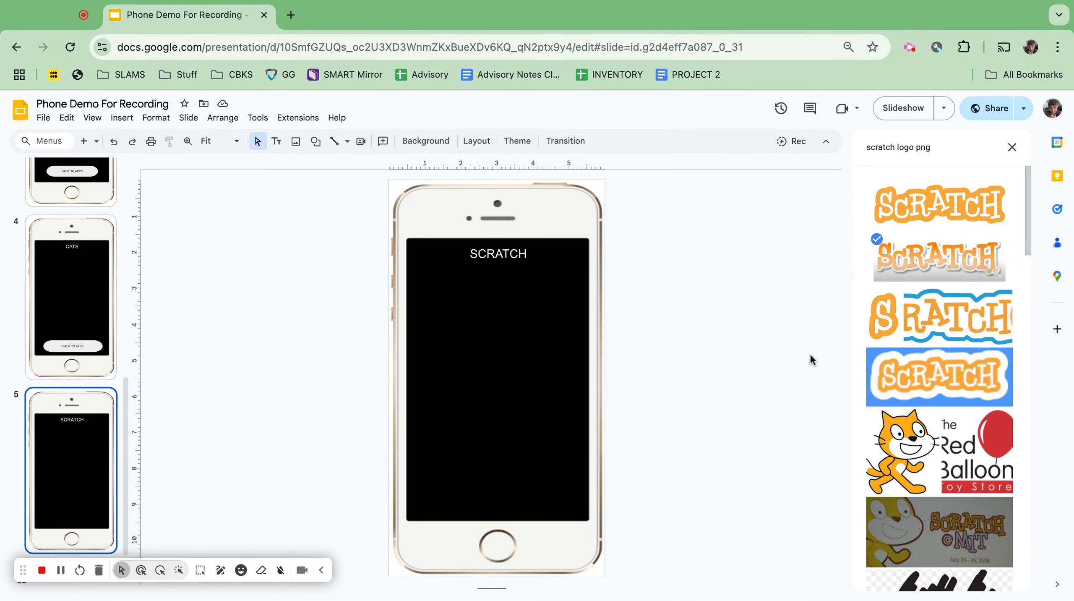
pyautogui.click(874, 278)
pyautogui.click(990, 572)
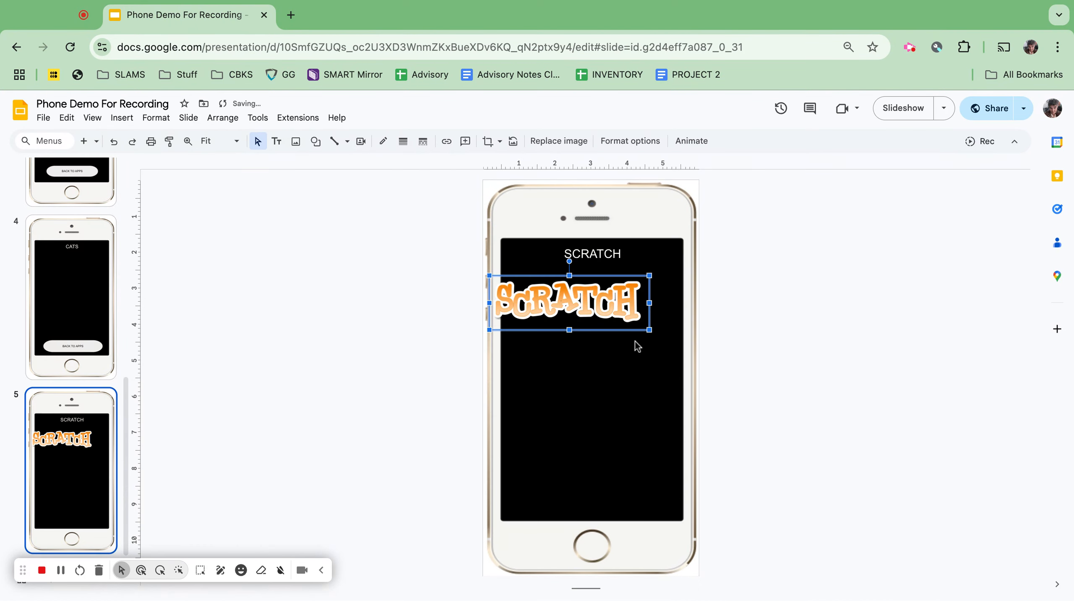
pyautogui.moveTo(562, 300); pyautogui.dragTo(590, 303)
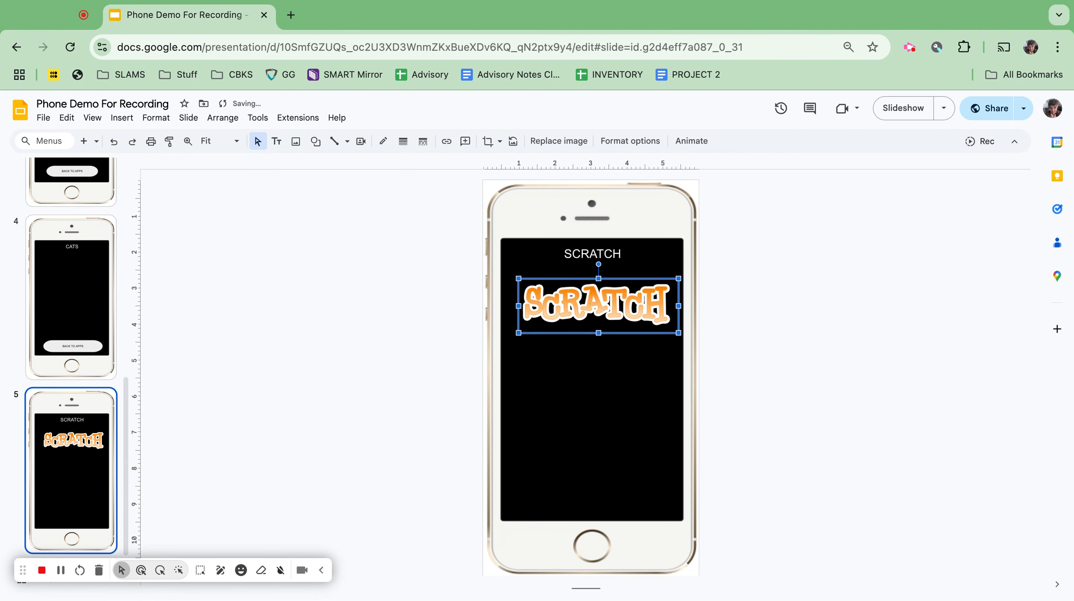
pyautogui.click(370, 295)
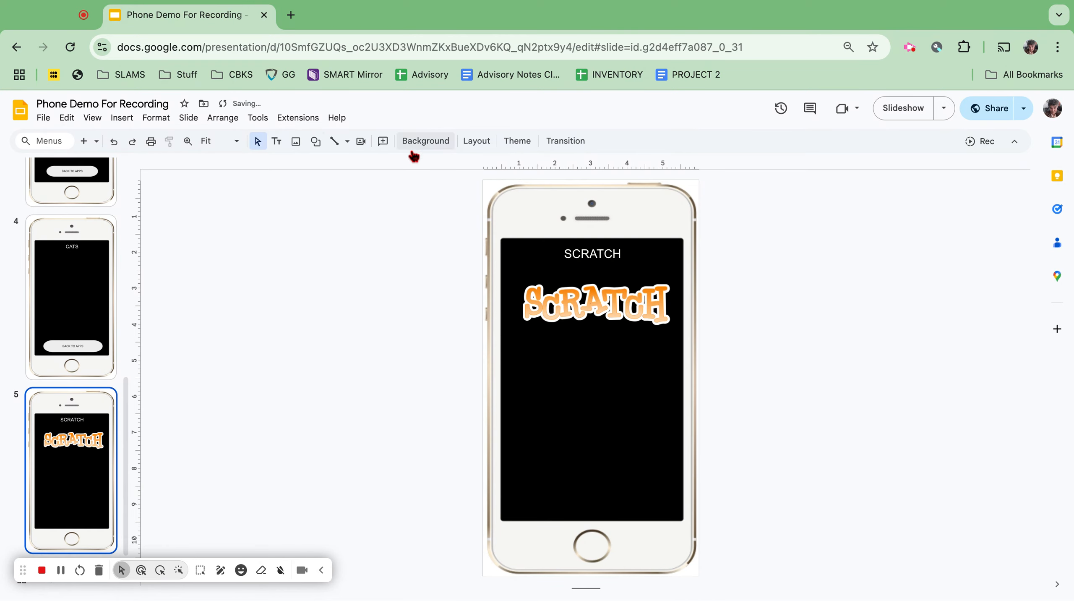
# - Draw a pill-shaped button about 4 inches wide near the bottom of the SCRATCH phone screen and label it "BACK TO APPS"
pyautogui.click(316, 140)
pyautogui.moveTo(338, 171)
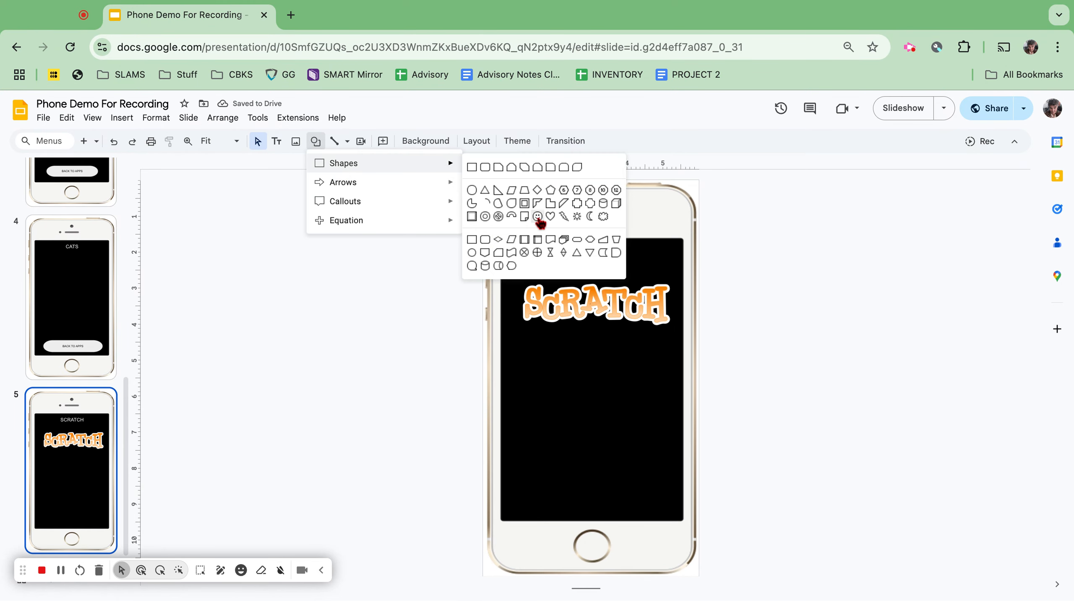
pyautogui.click(577, 250)
pyautogui.moveTo(517, 486); pyautogui.dragTo(662, 513)
pyautogui.write('BACK TO APPS')
pyautogui.click(845, 398)
# - Link the "BACK TO APPS" button on the SCRATCH slide to Slide 2
pyautogui.click(643, 491)
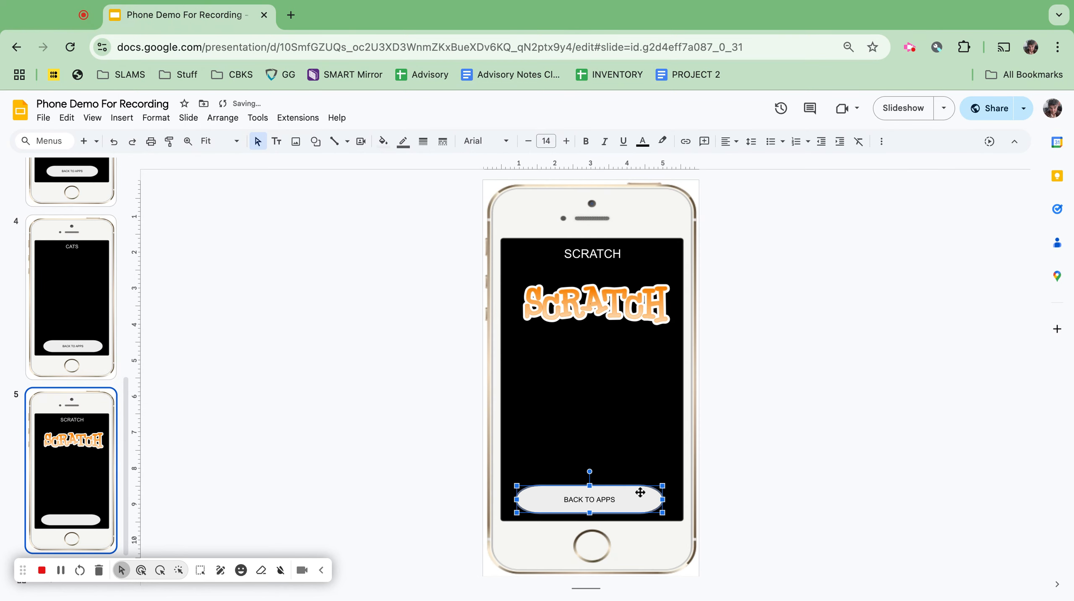
pyautogui.click(686, 143)
pyautogui.click(606, 462)
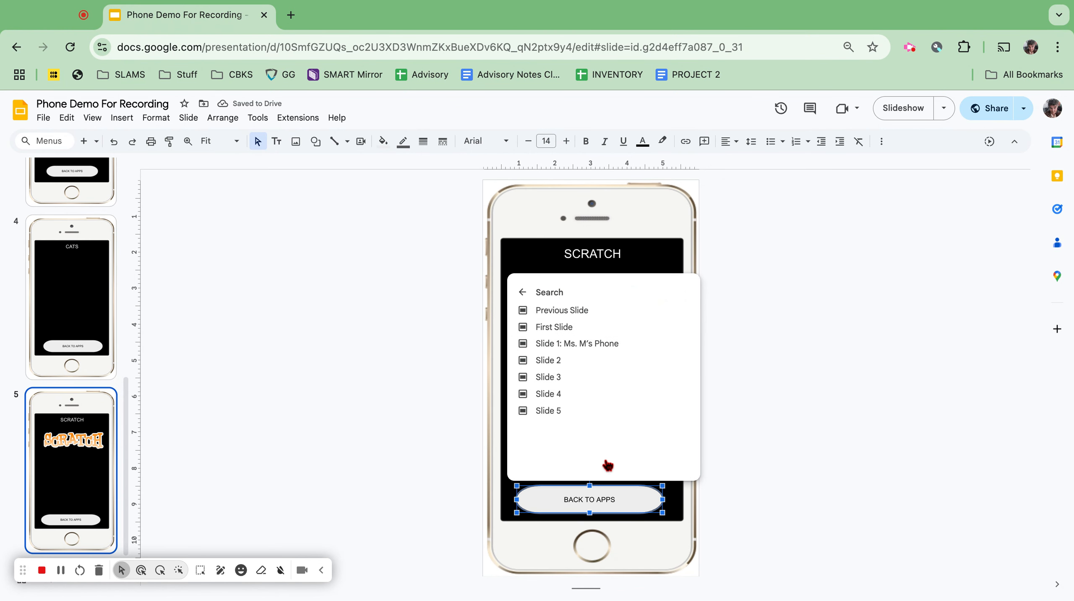
pyautogui.click(824, 326)
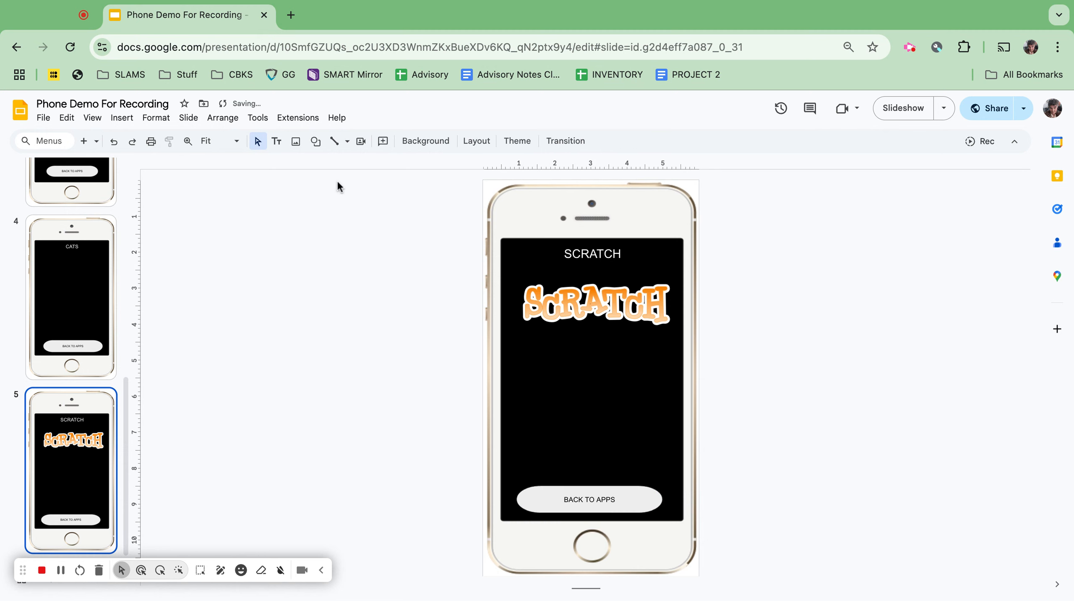
# - Draw a rounded rectangle about 3.7 inches wide below the logo reading "This is my Scratch Final Project. It is a clicker game where you collect coins."
pyautogui.click(316, 143)
pyautogui.moveTo(343, 166)
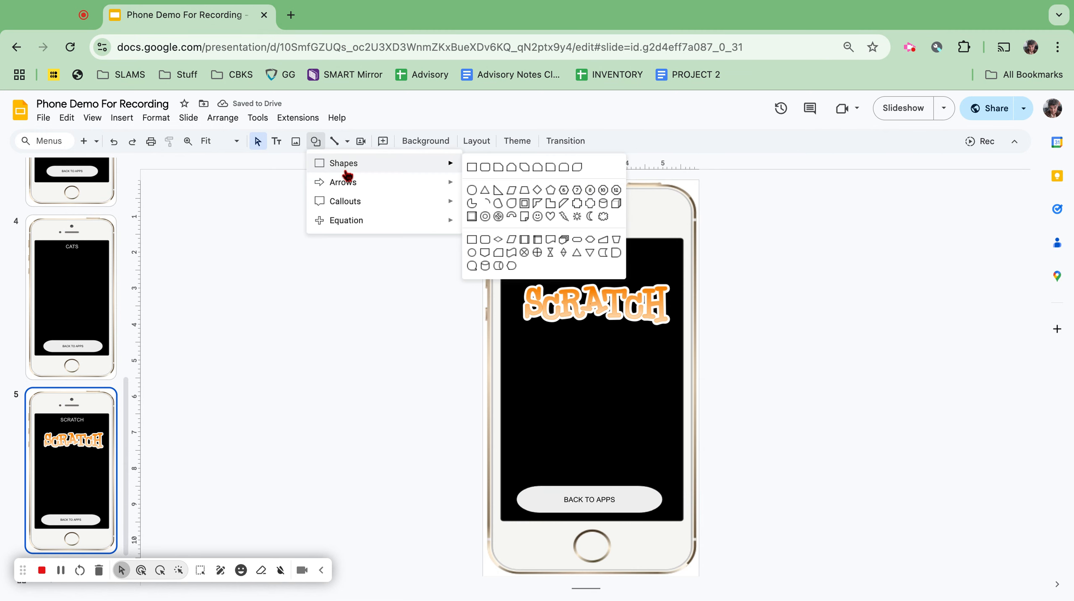
pyautogui.click(488, 167)
pyautogui.click(525, 349)
pyautogui.click(606, 406)
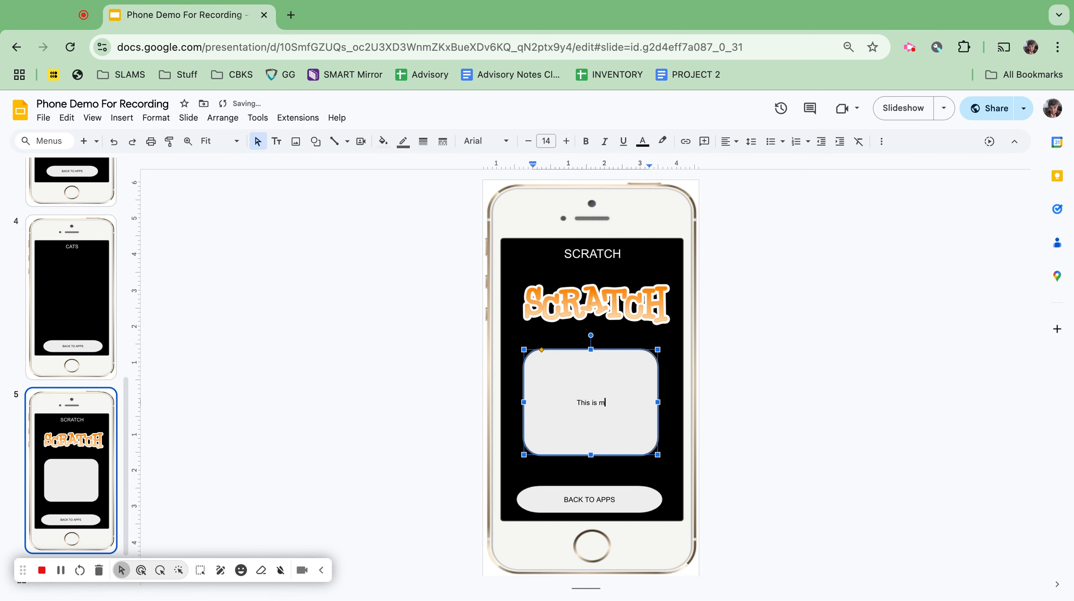
pyautogui.write('This is my Scratch Final Project.  It is a clicker')
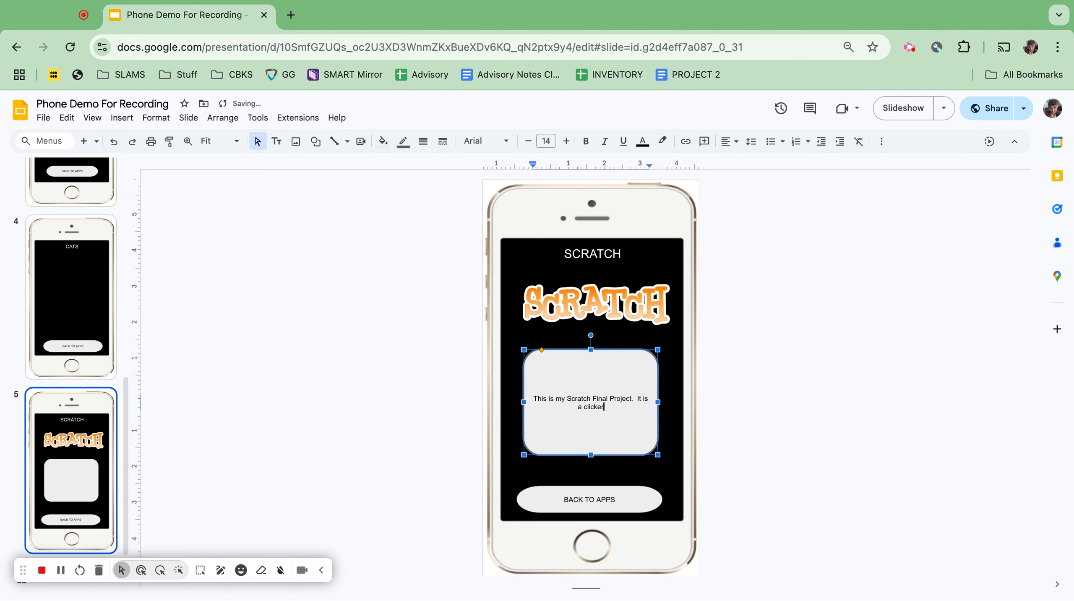
pyautogui.write(' game where you collect coins.')
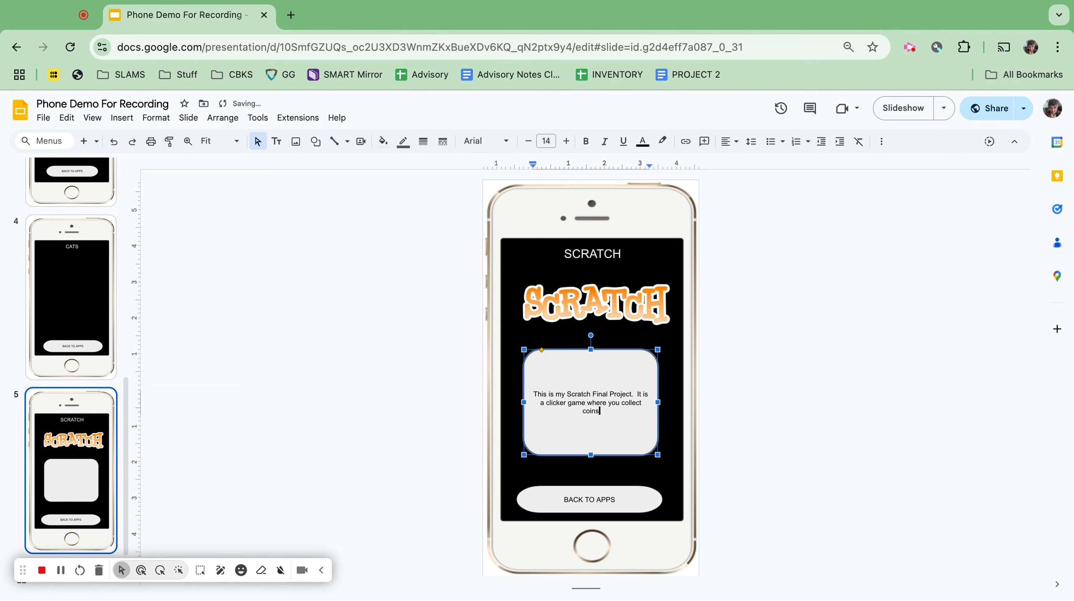
pyautogui.click(836, 354)
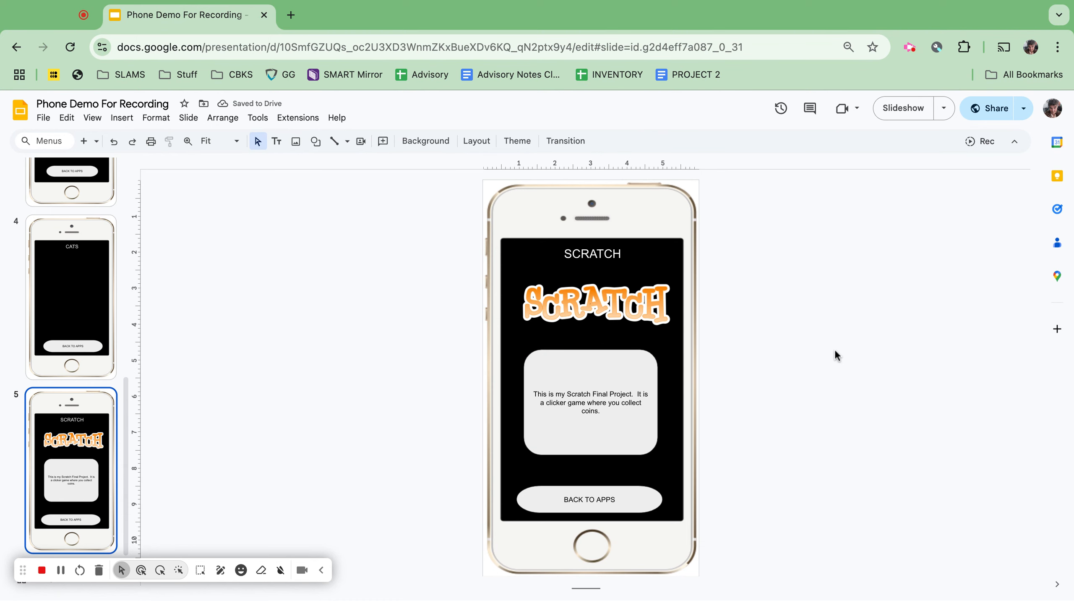
# - Open scratch.mit.edu in a new browser tab and show the account's My Stuff projects
pyautogui.click(295, 19)
pyautogui.write('scratch.mit.edu')
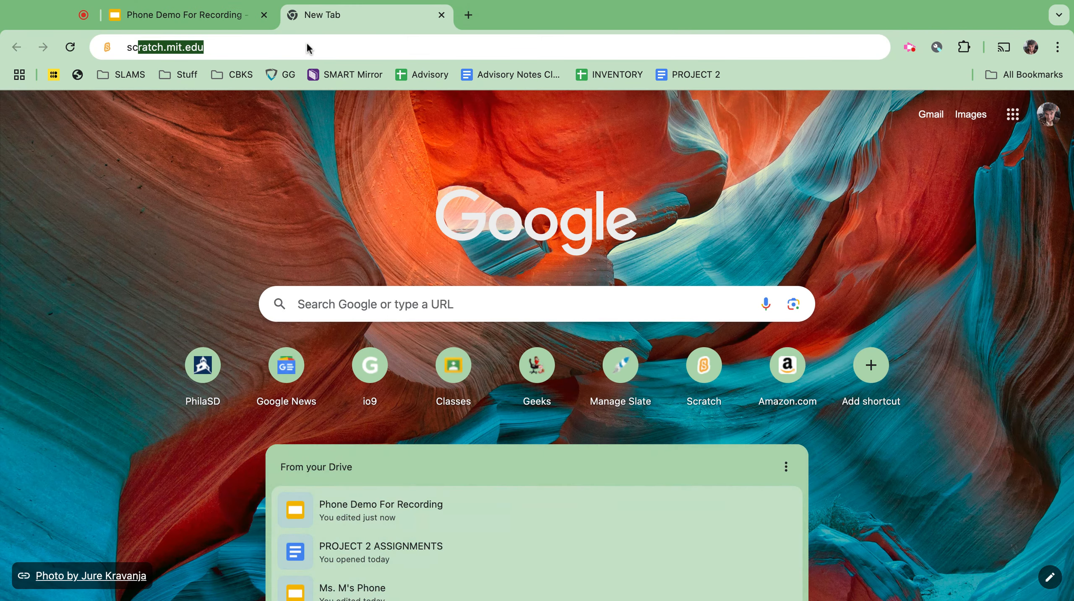
pyautogui.press('Return')
pyautogui.click(814, 111)
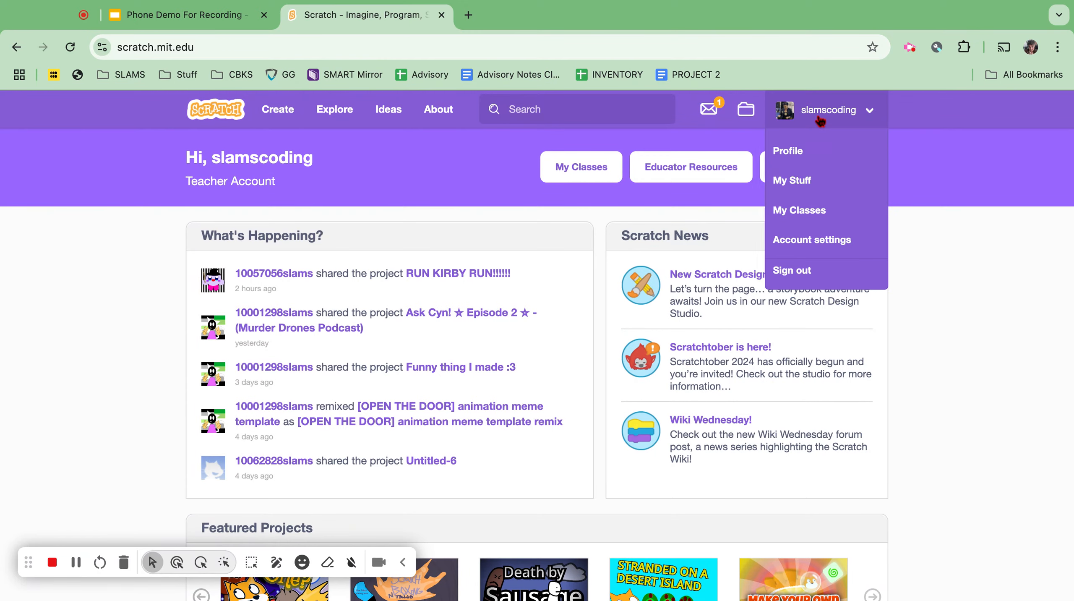
pyautogui.click(805, 179)
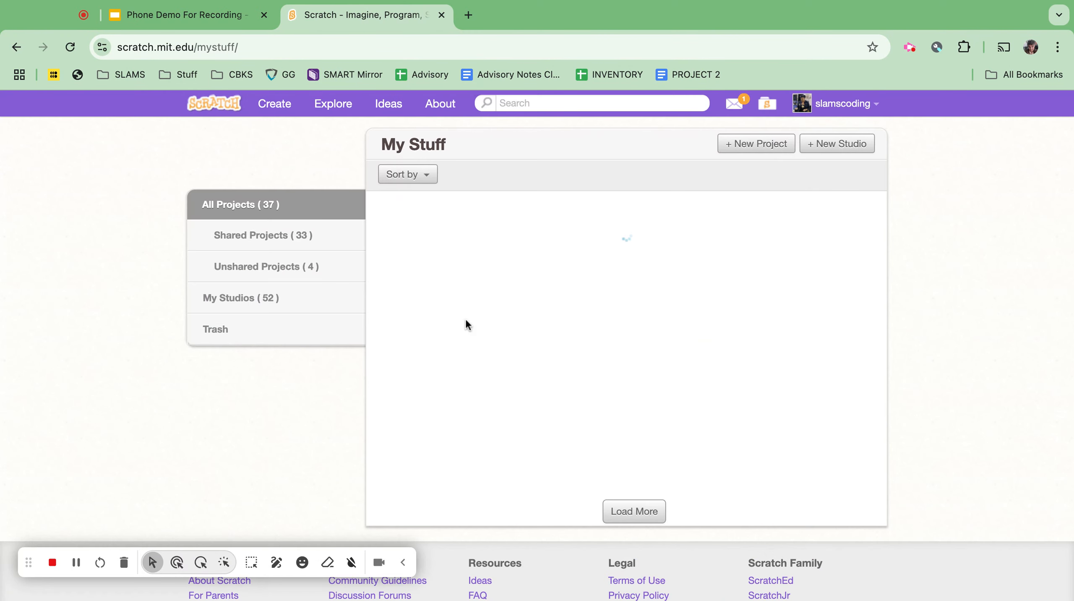
# - Open the shared "coin game" project with the heart background and 14 views, and copy its project link
pyautogui.scroll(-10, 556, 349)
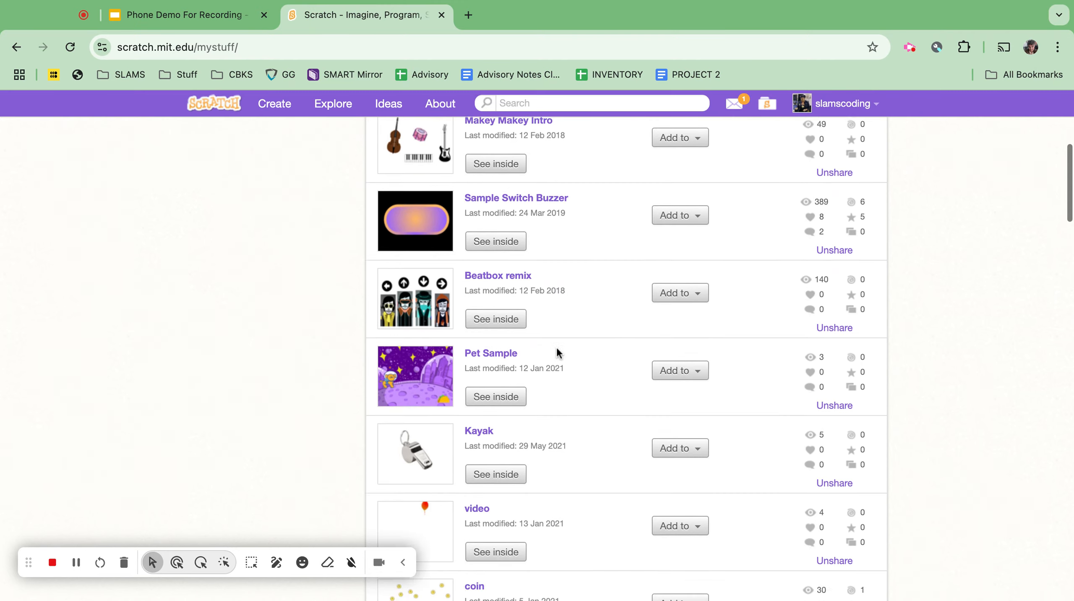
pyautogui.scroll(-10, 556, 345)
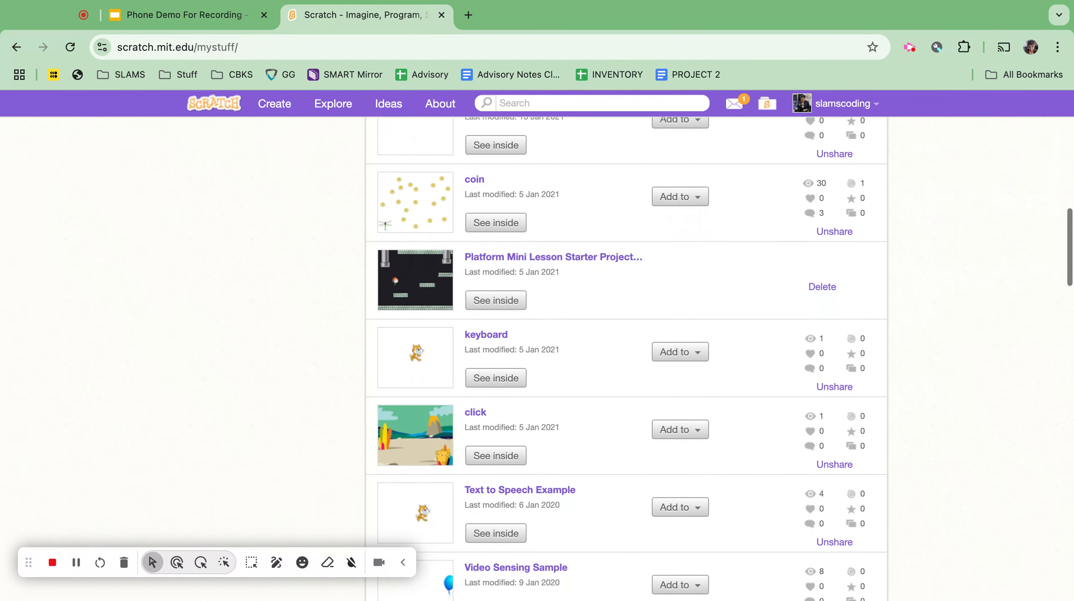
pyautogui.scroll(-6, 556, 395)
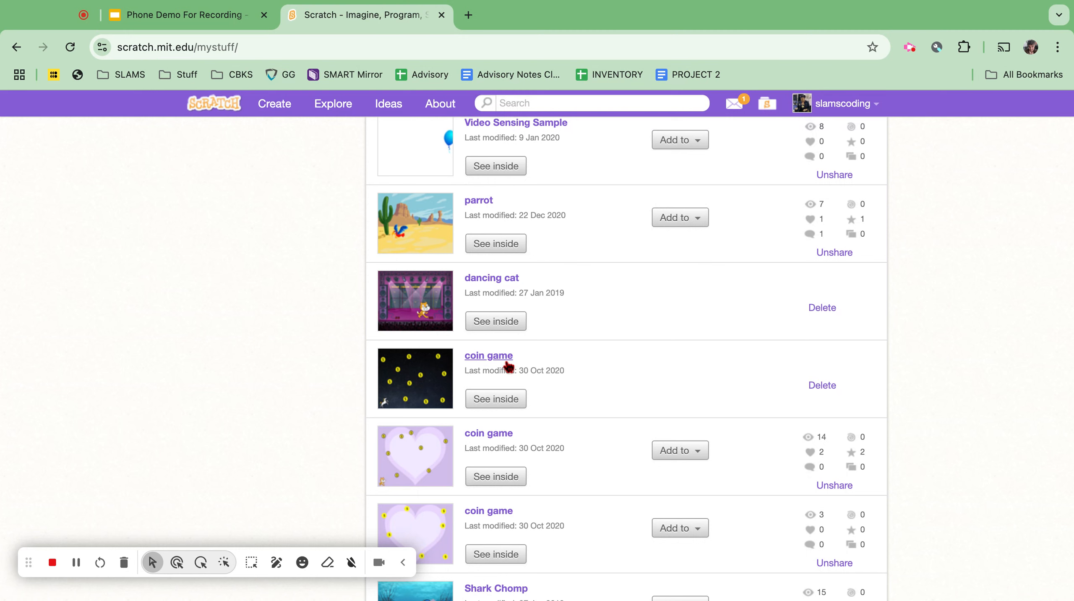
pyautogui.click(500, 436)
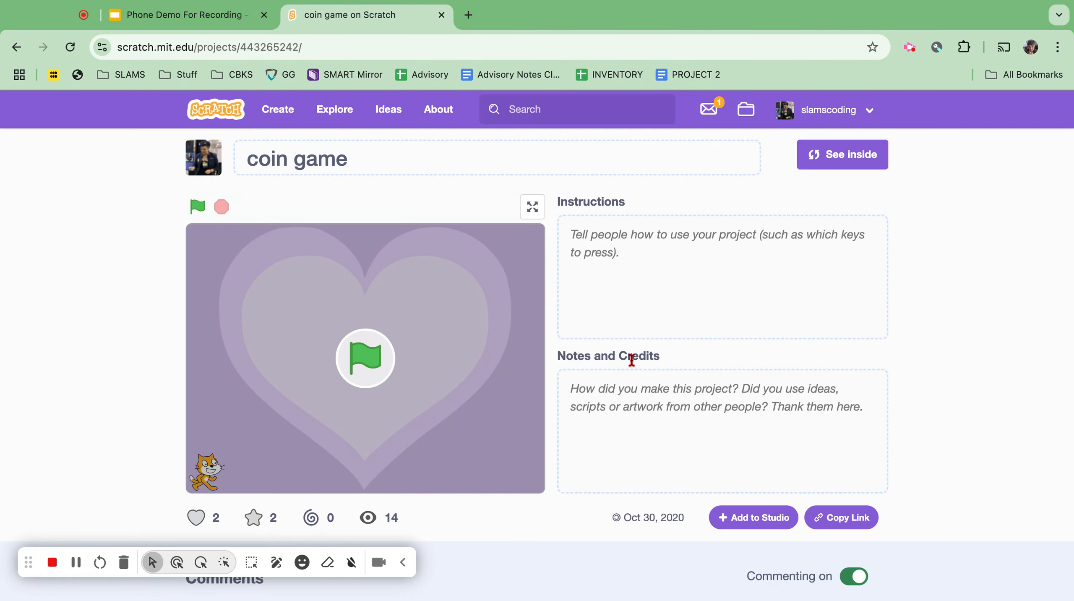
pyautogui.click(819, 509)
pyautogui.click(708, 202)
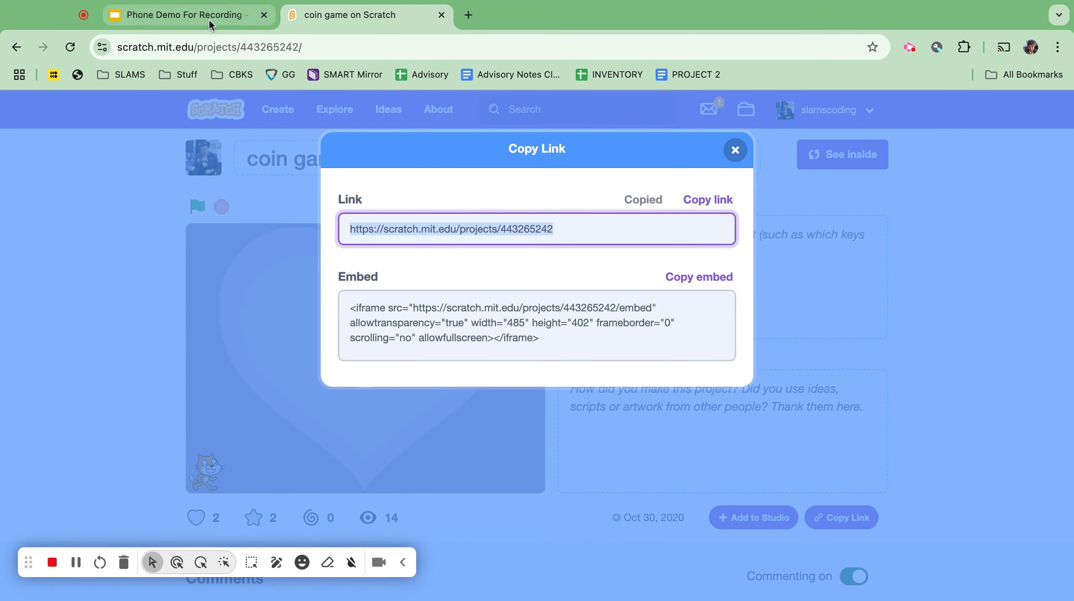
pyautogui.click(208, 18)
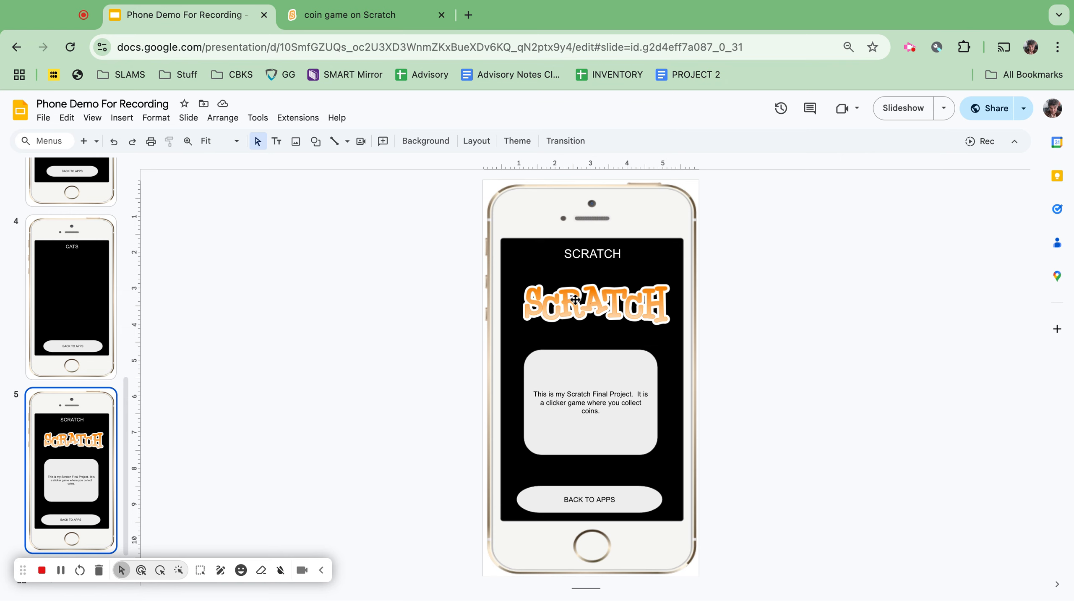
pyautogui.click(572, 312)
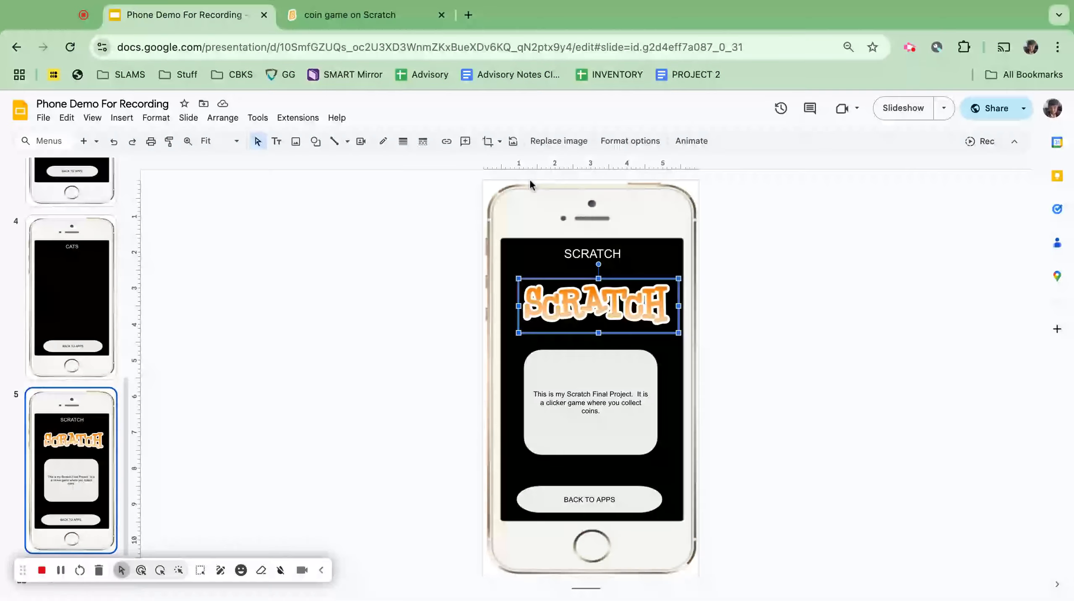
pyautogui.click(446, 144)
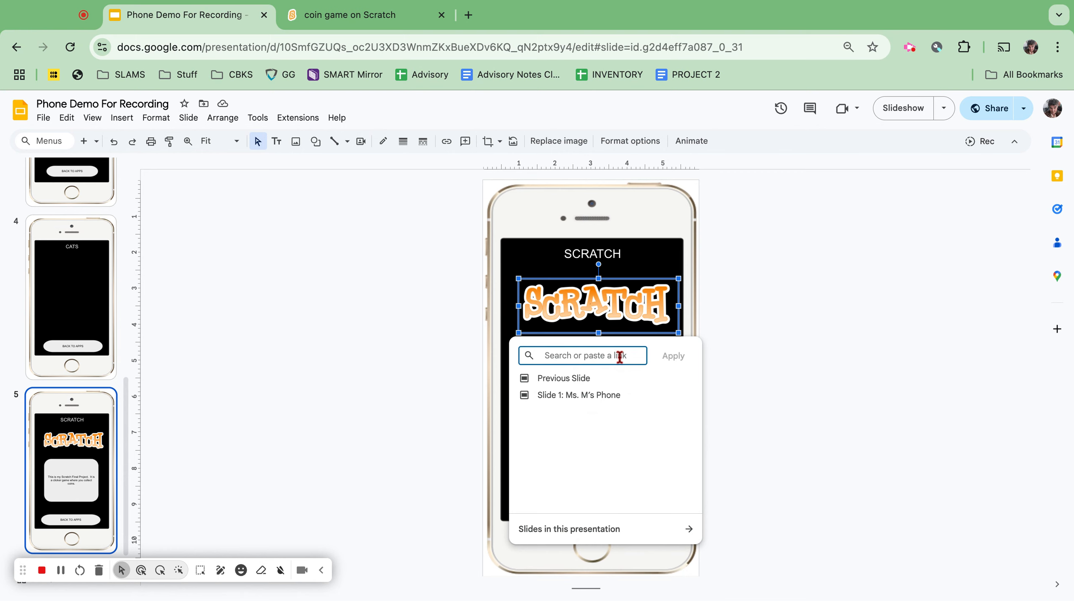
pyautogui.write('https://scratch.mit.edu/projects/443265242')
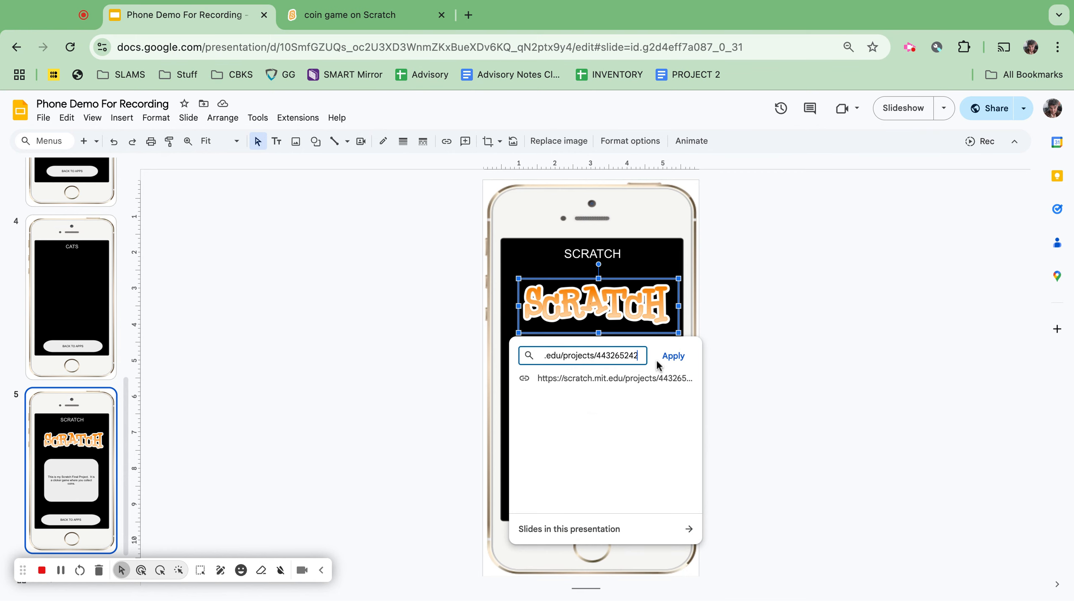
pyautogui.click(673, 355)
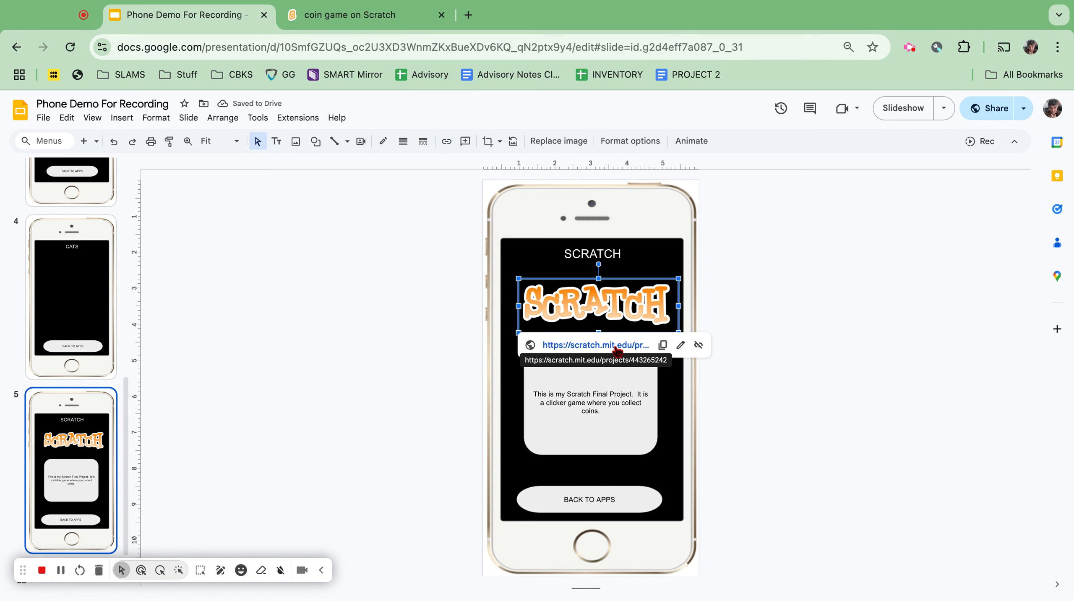
pyautogui.click(818, 311)
# - Present the SCRATCH slide, test the logo's link to the coin game, and return to editing the presentation
pyautogui.click(893, 97)
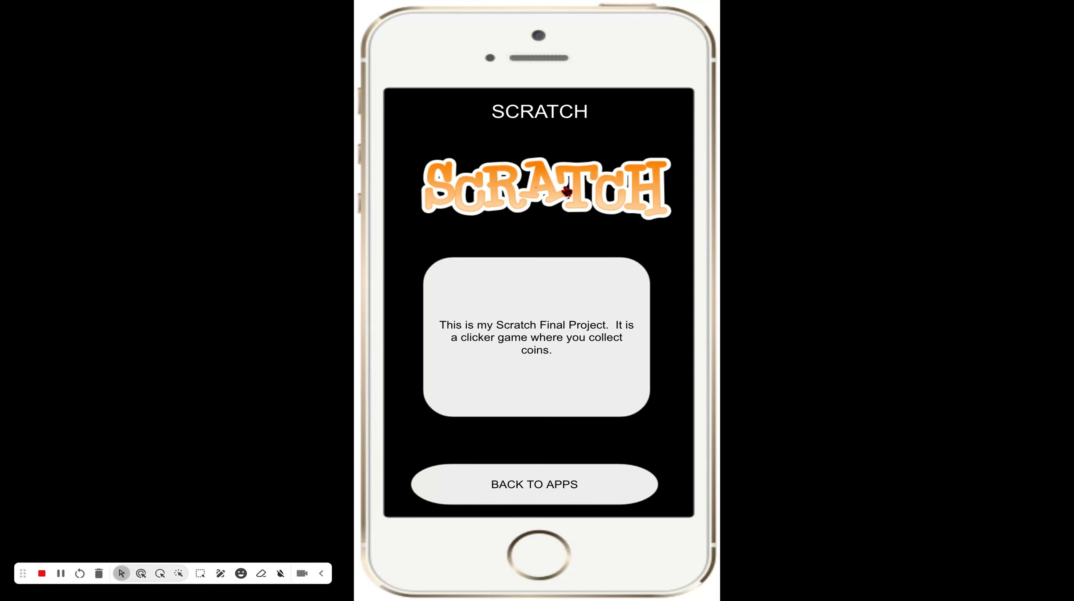
pyautogui.click(573, 188)
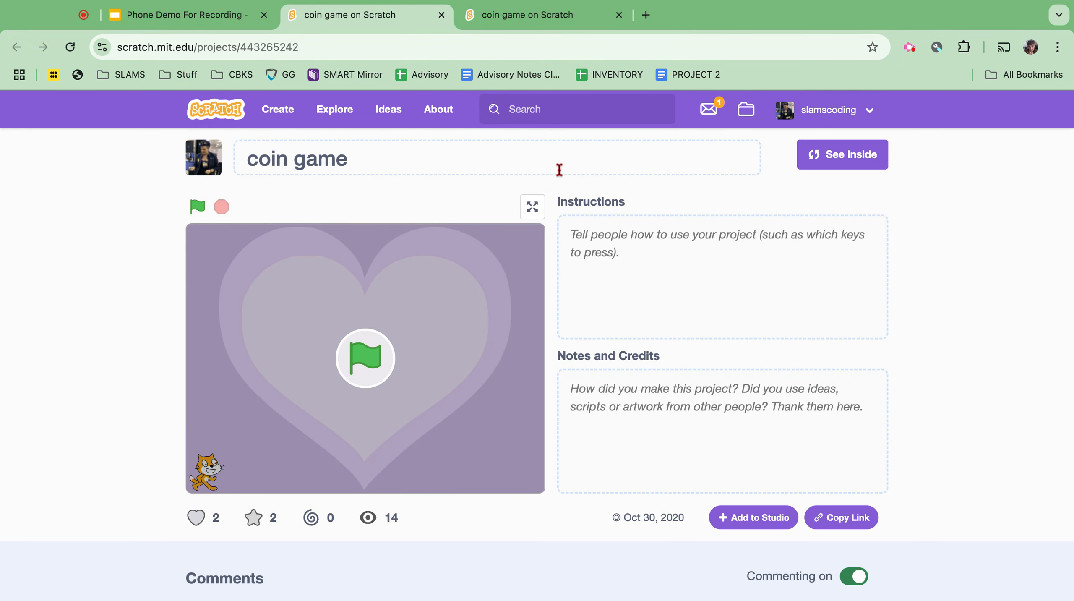
pyautogui.click(204, 15)
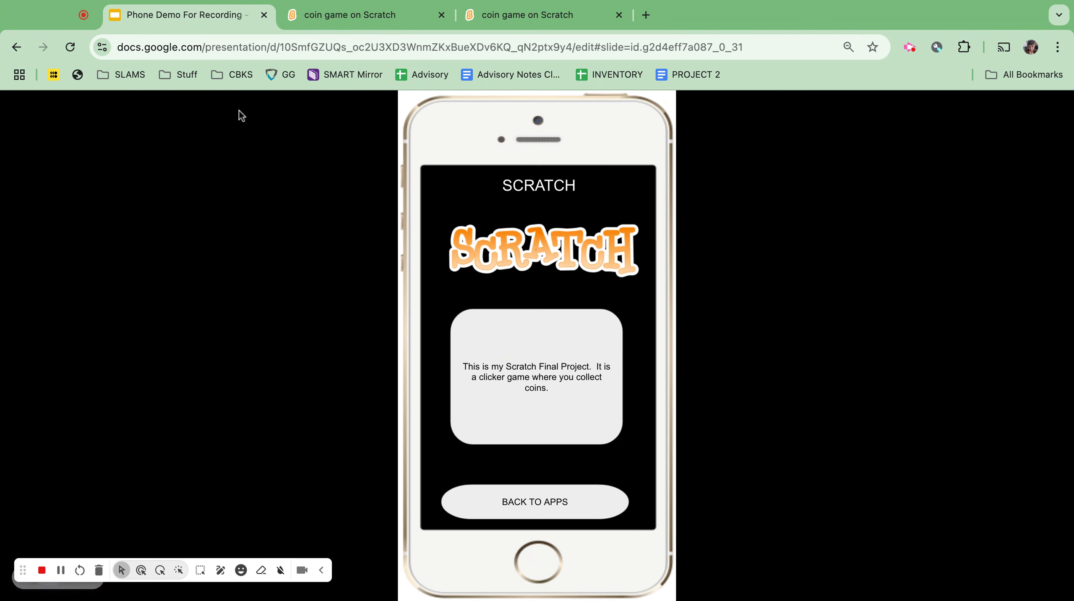
pyautogui.press('Escape')
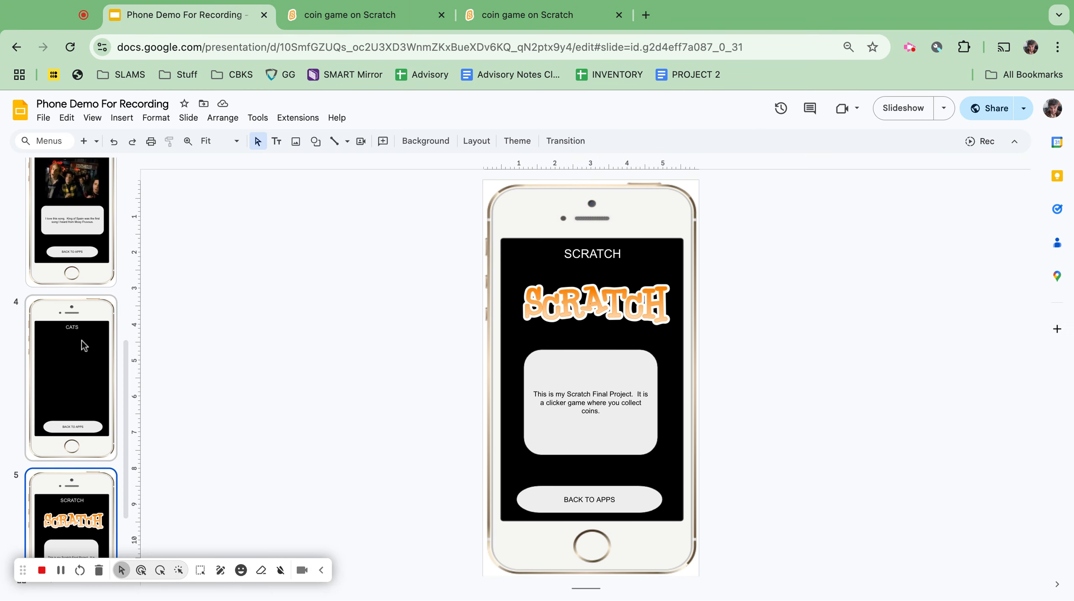
# - On the APPS slide, link the orange Scratch cat icon to Slide 5, the SCRATCH slide
pyautogui.scroll(-2, 85, 456)
pyautogui.scroll(5, 85, 456)
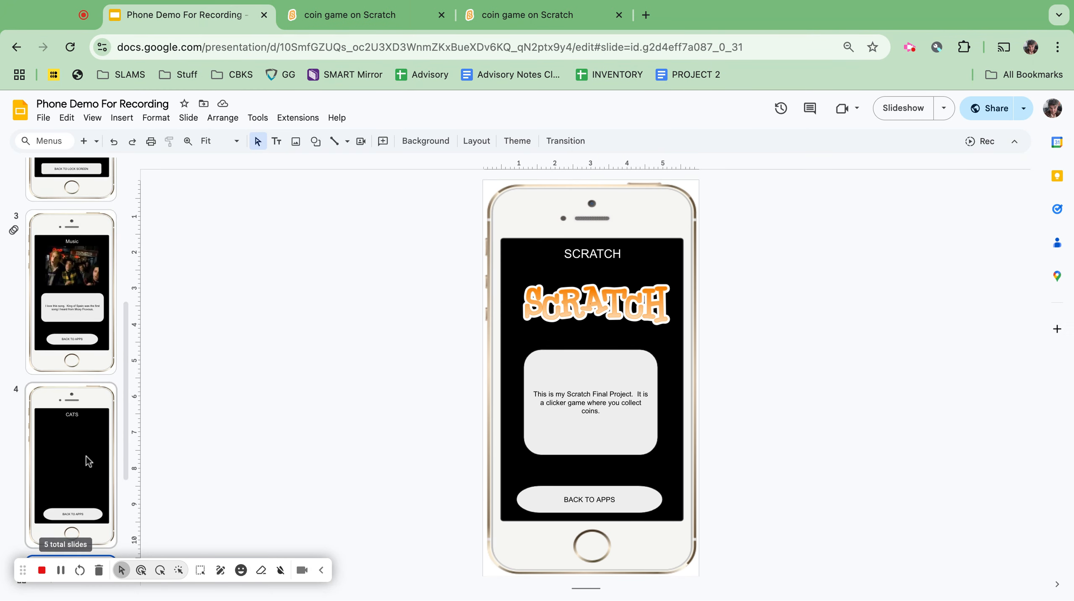
pyautogui.scroll(4, 71, 357)
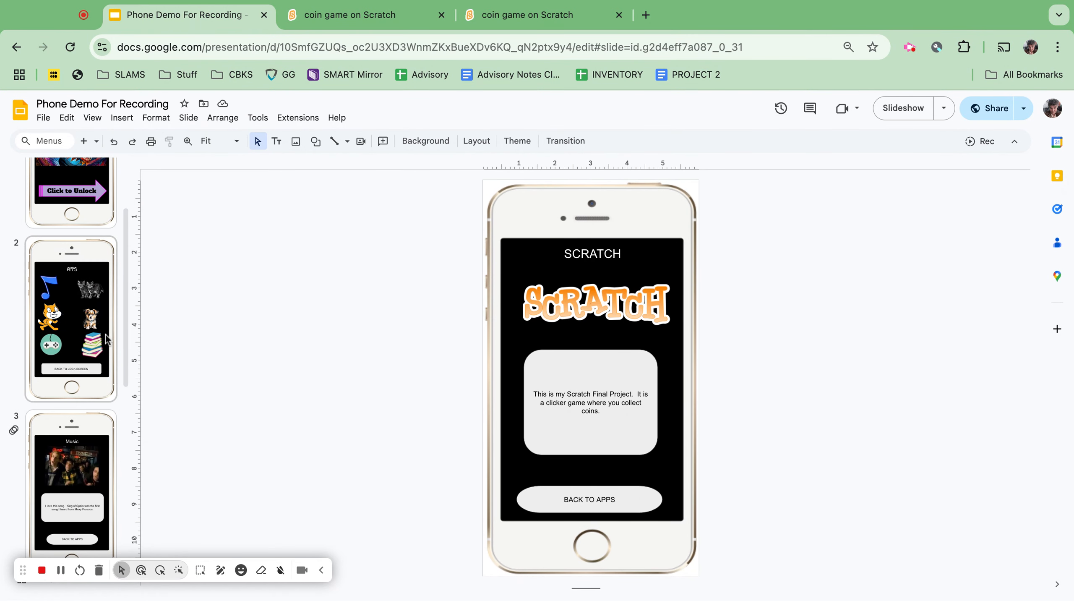
pyautogui.click(55, 313)
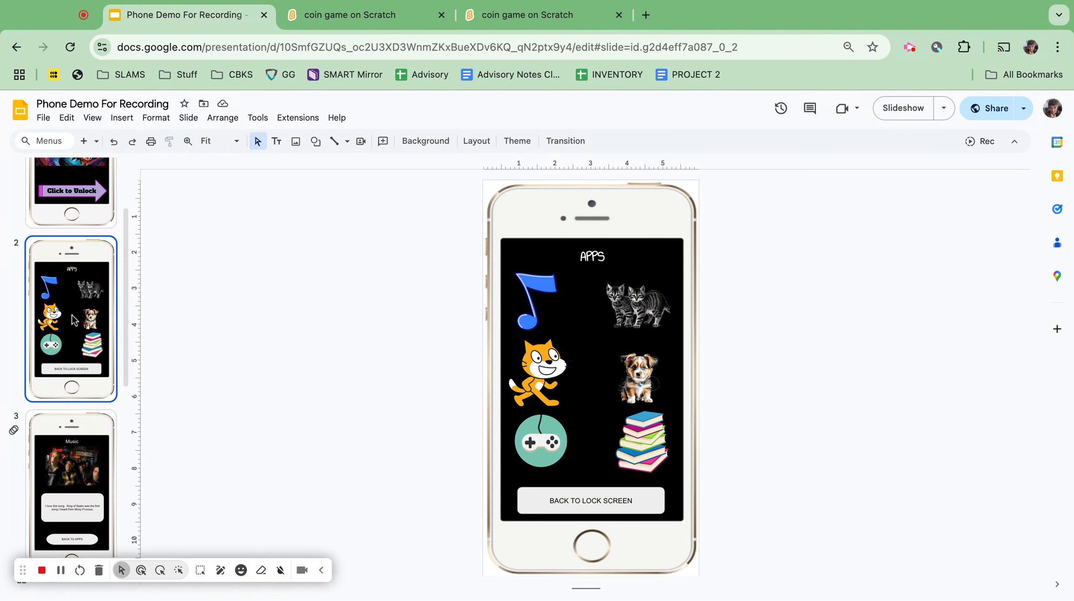
pyautogui.click(548, 369)
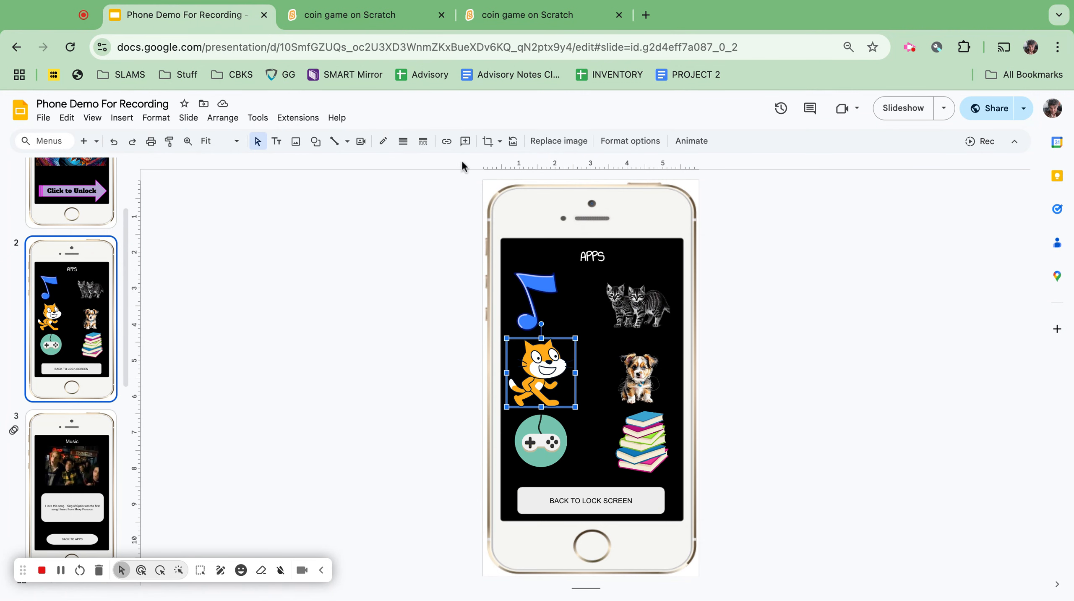
pyautogui.click(447, 142)
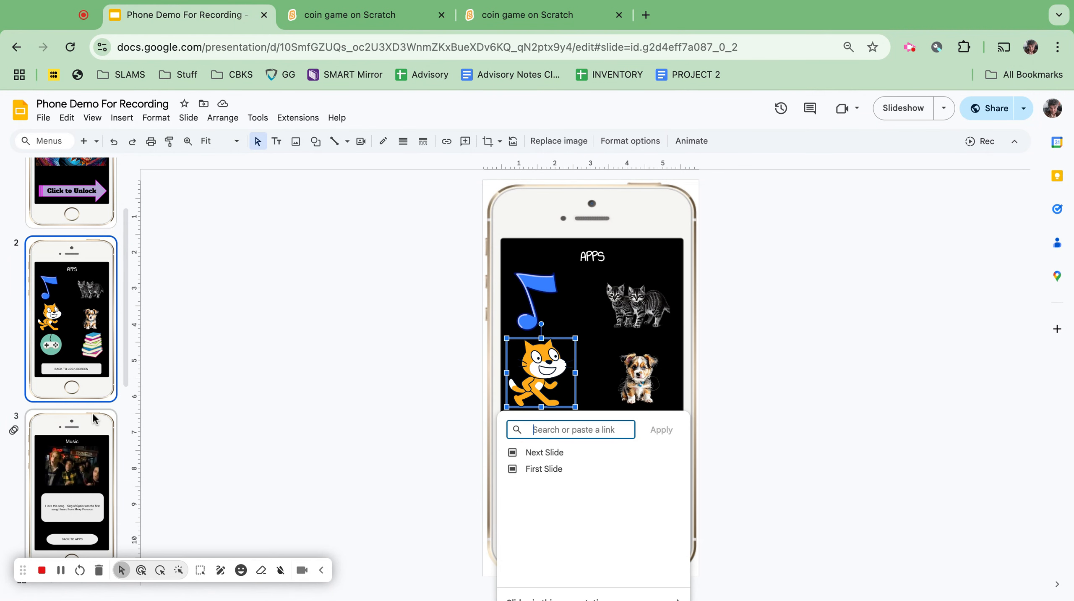
pyautogui.scroll(-5, 95, 415)
pyautogui.scroll(-4, 94, 416)
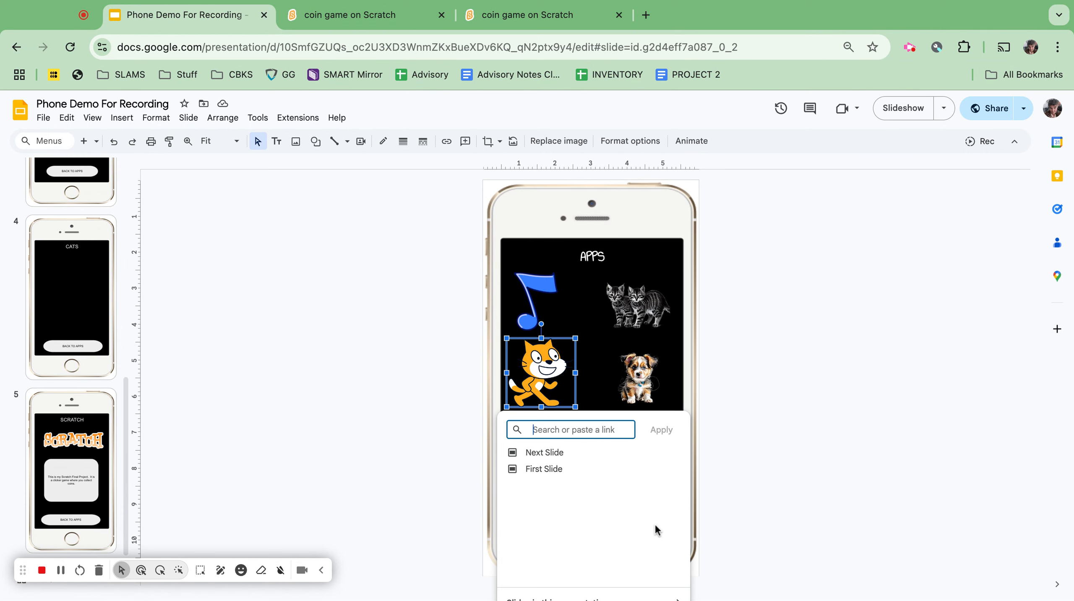
pyautogui.press('super+minus')
pyautogui.press('super+minus')
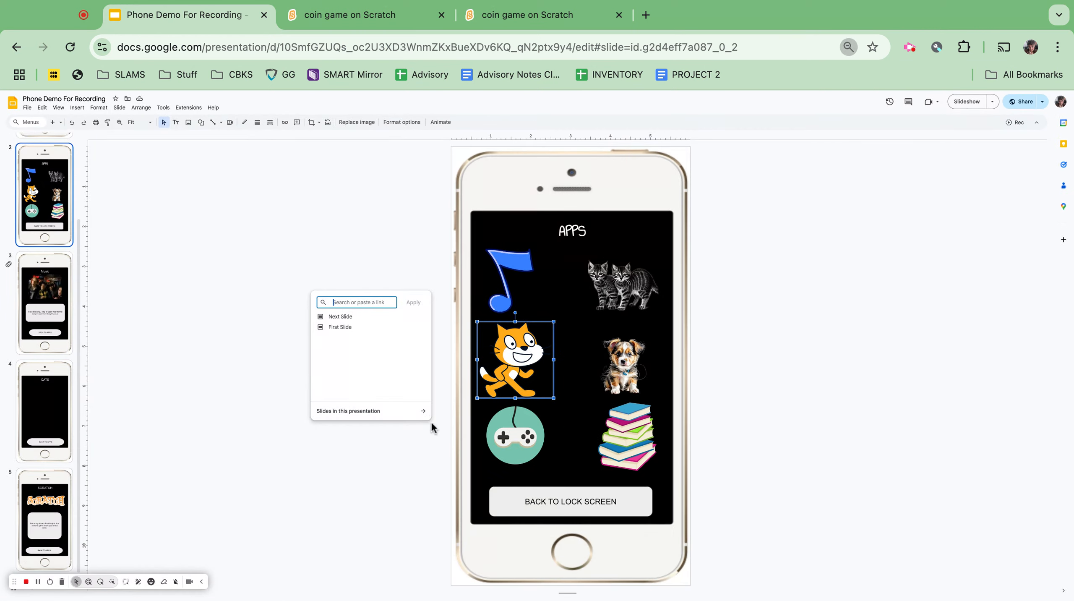
pyautogui.click(424, 410)
pyautogui.click(362, 398)
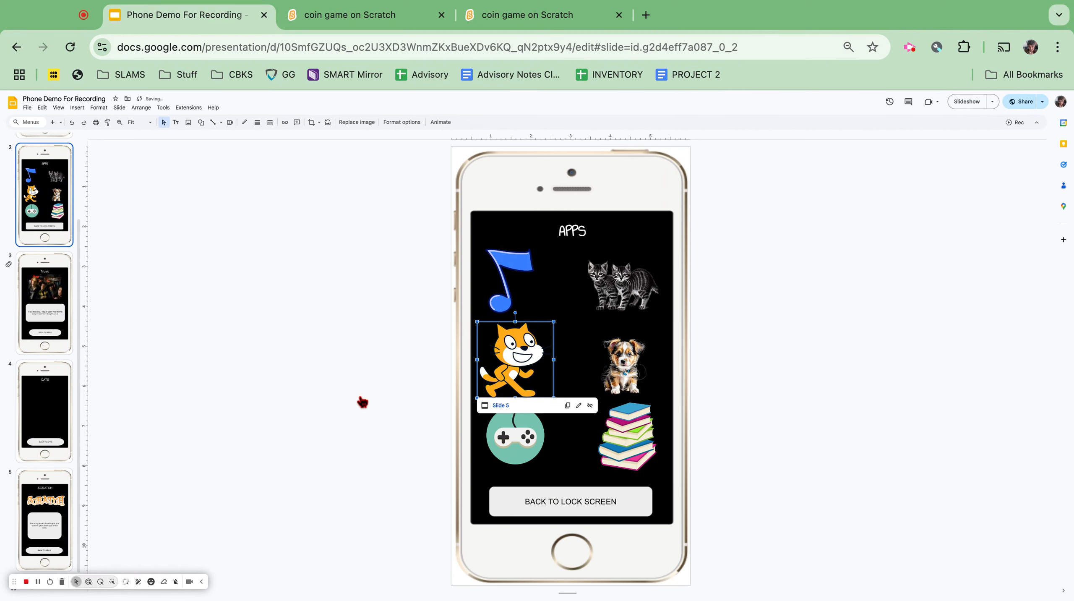
pyautogui.click(341, 459)
# - Link the picture of the two striped cats on the APPS slide to Slide 4, the CATS slide
pyautogui.click(624, 286)
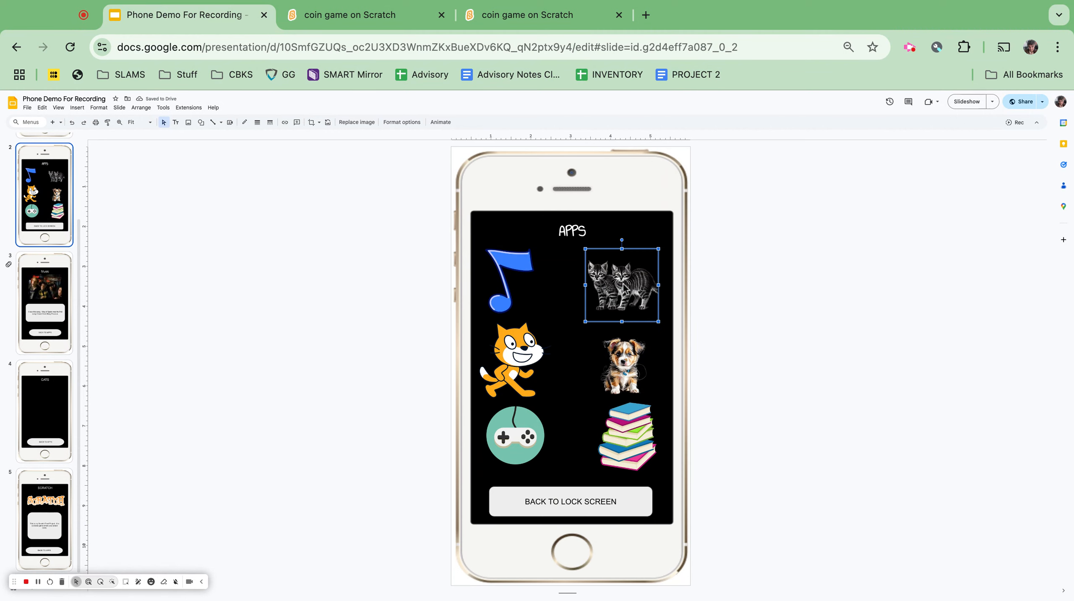
pyautogui.click(285, 122)
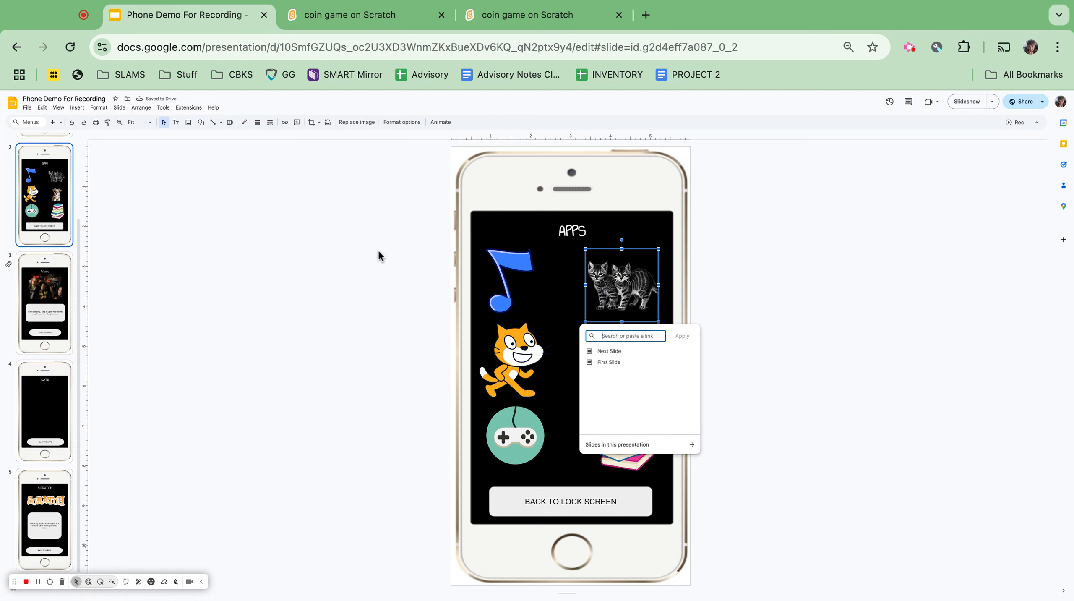
pyautogui.click(649, 448)
pyautogui.click(630, 421)
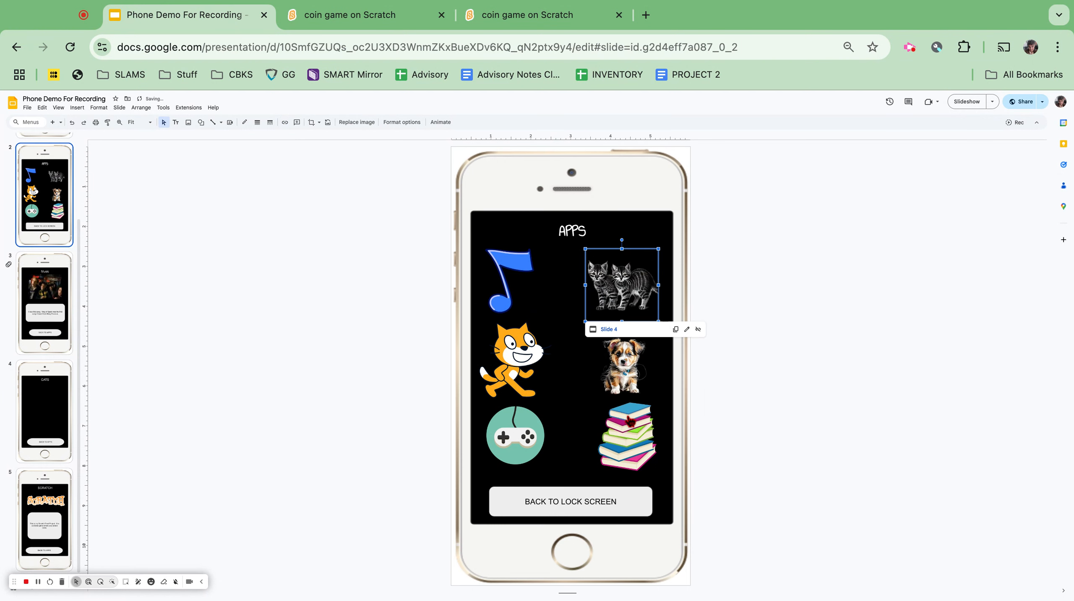
pyautogui.click(813, 348)
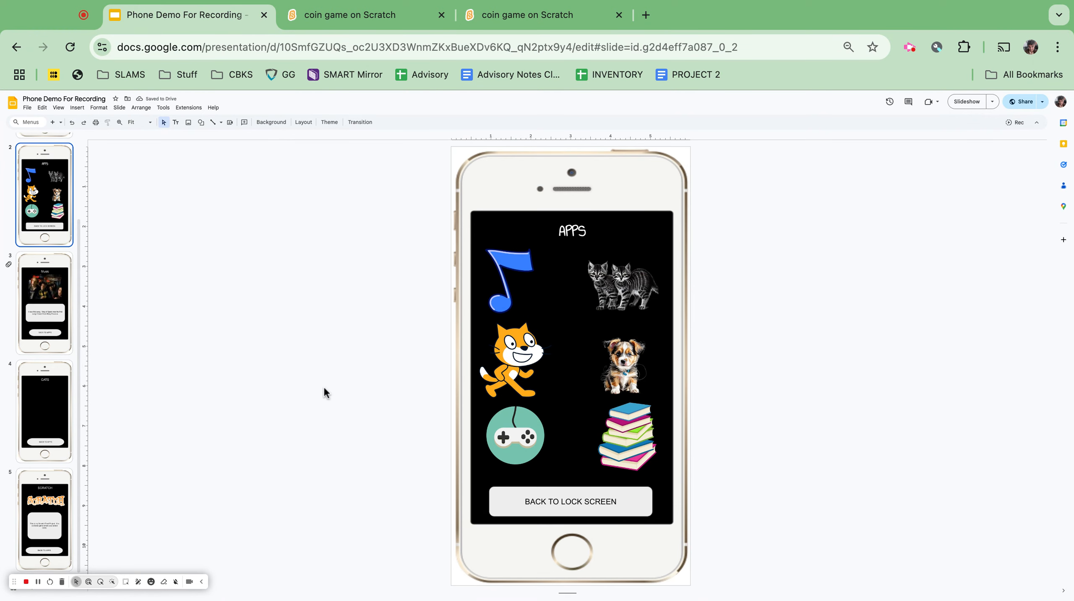
pyautogui.press('super+alt+minus')
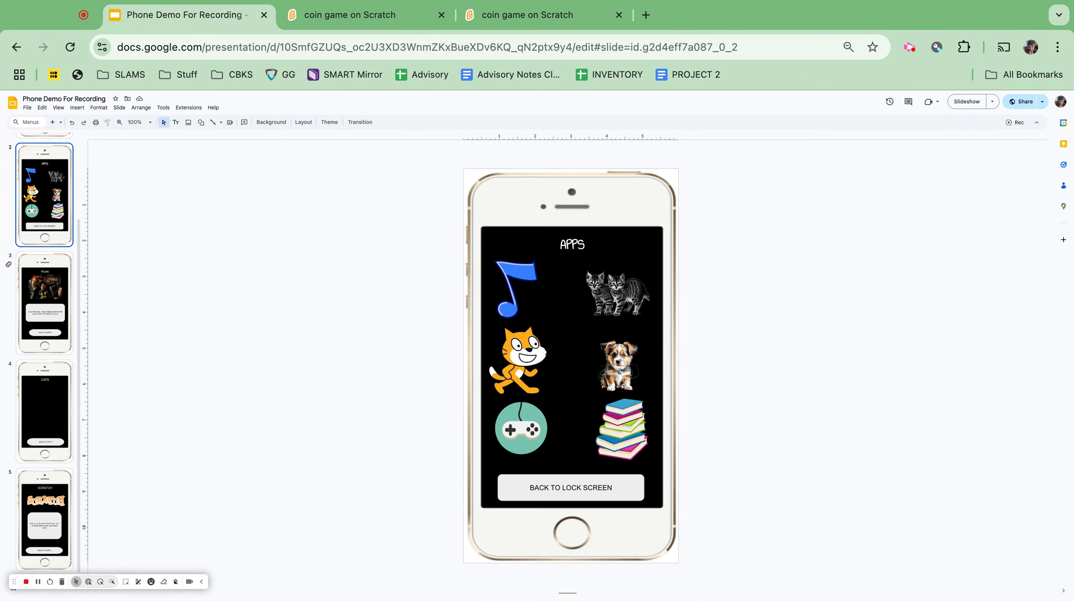